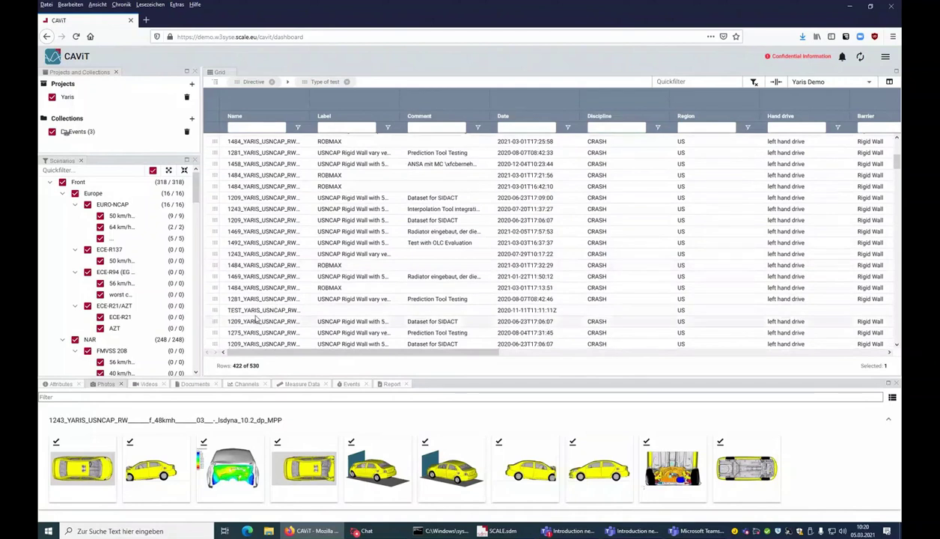
- Add the TEST_YARIS_USNCAP_RW test to the selection and enlarge the area showing both tests' photos
{"action": "left_click", "coordinate": [274, 309], "text": "ctrl"}
{"action": "left_click_drag", "start_coordinate": [318, 378], "coordinate": [298, 326]}
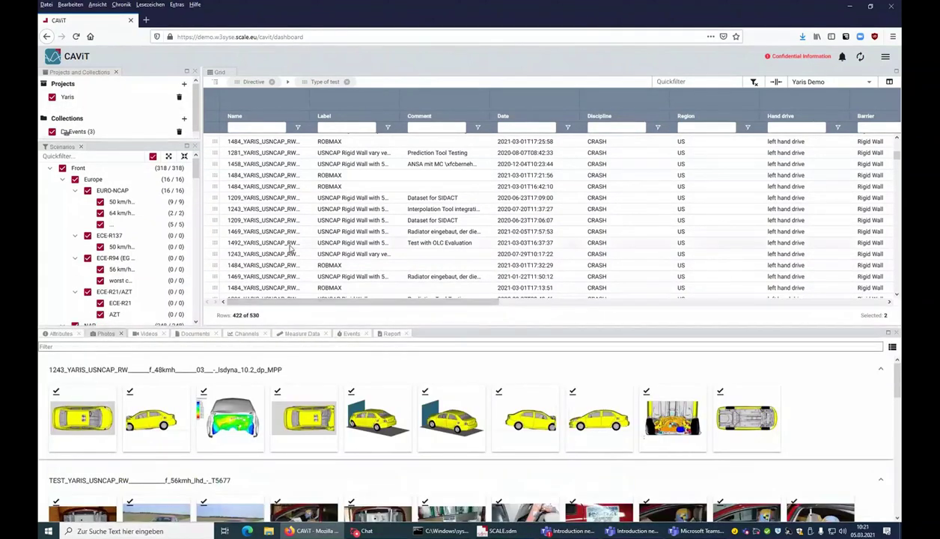
{"action": "scroll", "coordinate": [169, 415], "scroll_direction": "down", "scroll_amount": 1}
{"action": "scroll", "coordinate": [169, 415], "scroll_direction": "down", "scroll_amount": 1}
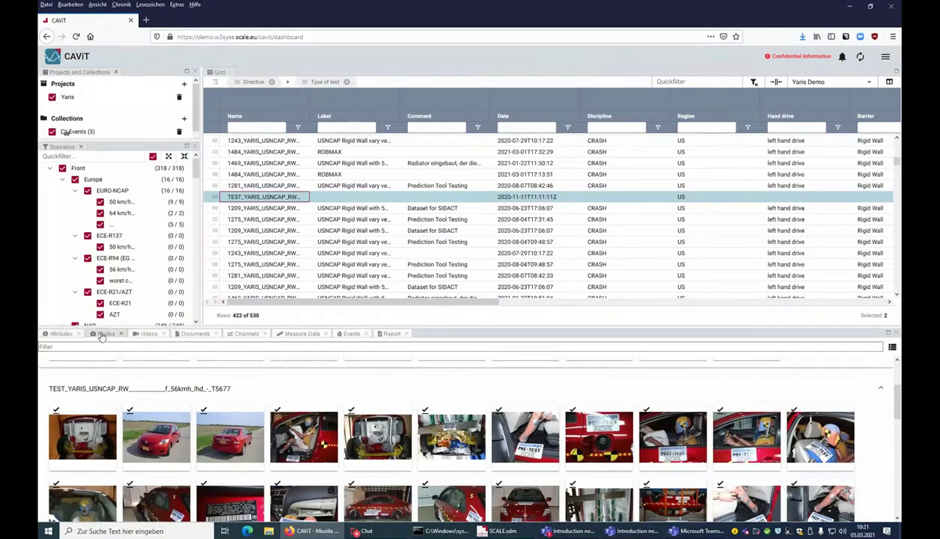
{"action": "scroll", "coordinate": [159, 449], "scroll_direction": "up", "scroll_amount": 3}
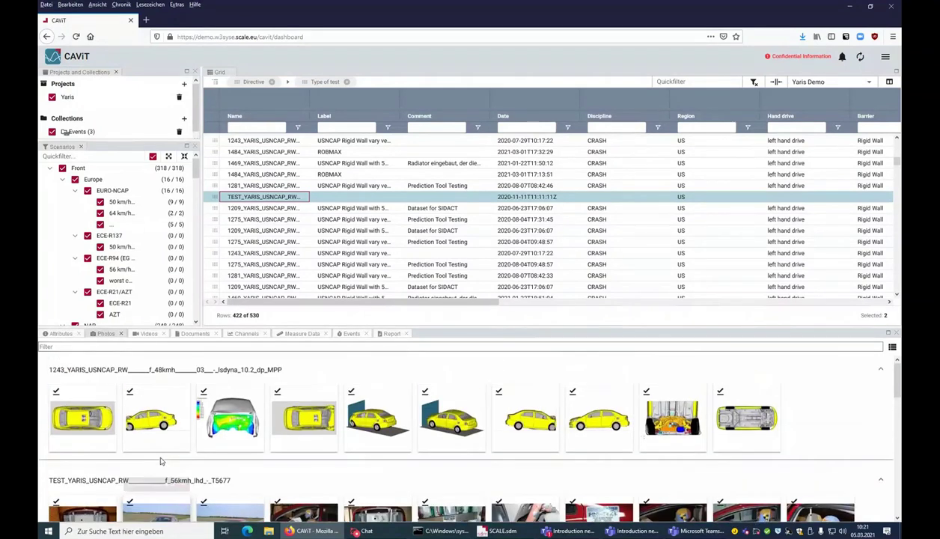
- Browse the enlarged simulation images of test 1243_YARIS_USNCAP_RW, including fringe_plot.png and testsetup_crash.png
{"action": "left_click", "coordinate": [152, 421]}
{"action": "left_click", "coordinate": [832, 292]}
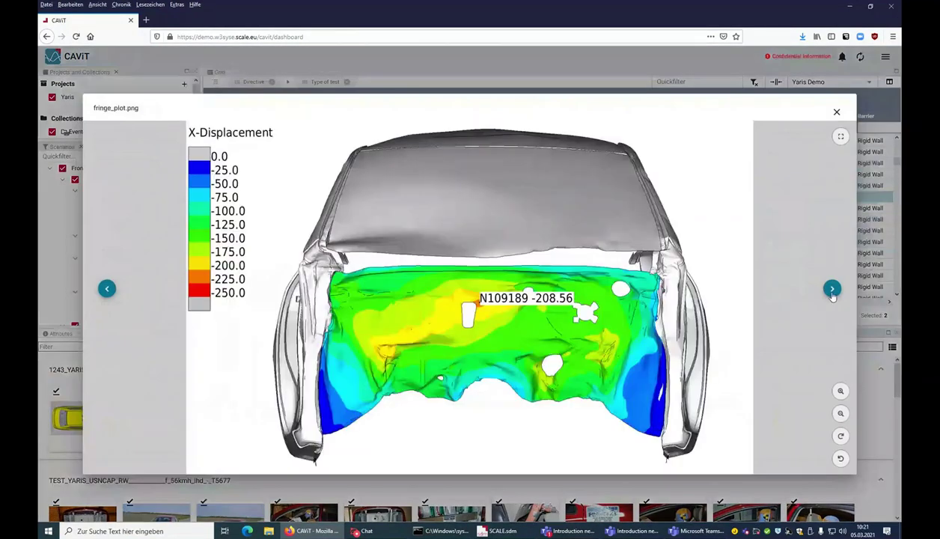
{"action": "left_click", "coordinate": [833, 292]}
{"action": "left_click", "coordinate": [833, 290]}
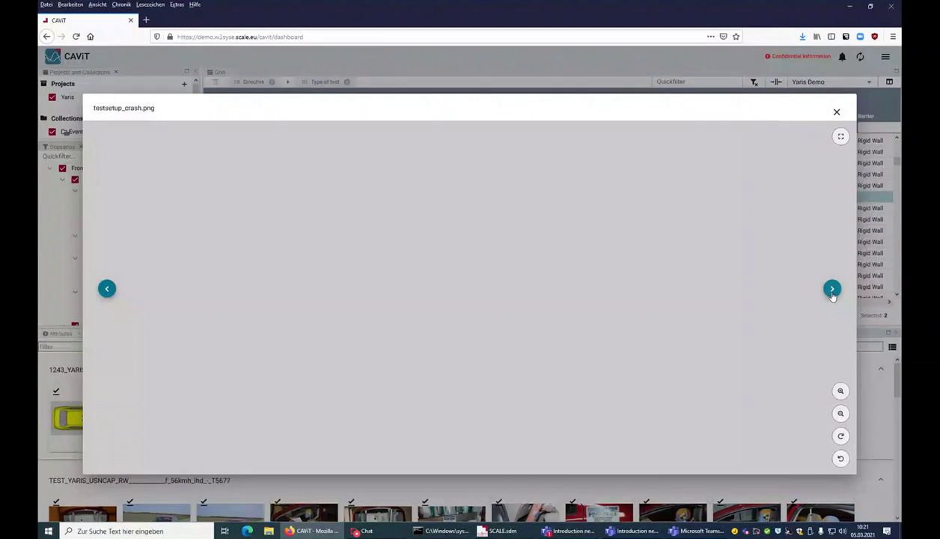
{"action": "left_click", "coordinate": [837, 113]}
- Browse several enlarged photos of the physical test TEST_YARIS_USNCAP_RW, including v05677P035.jpg
{"action": "scroll", "coordinate": [357, 405], "scroll_direction": "down", "scroll_amount": 2}
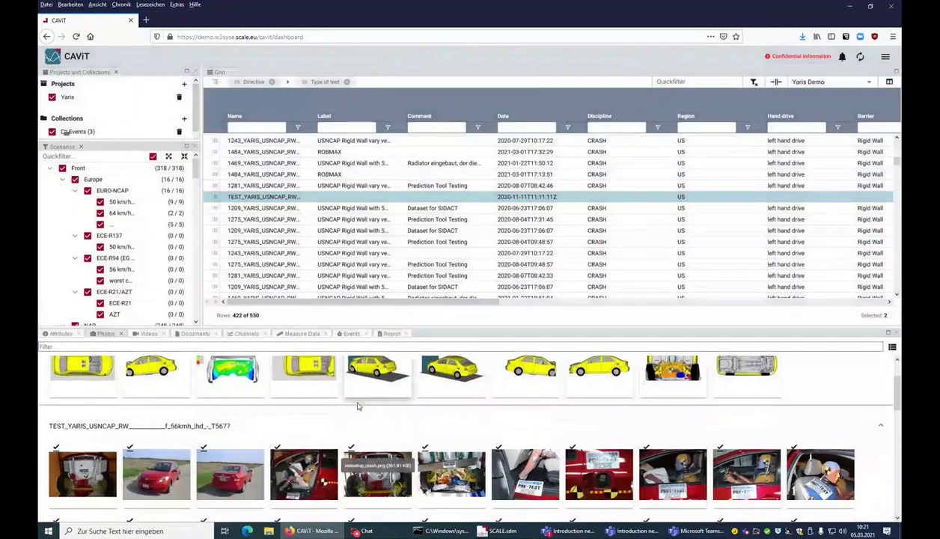
{"action": "left_click", "coordinate": [232, 442]}
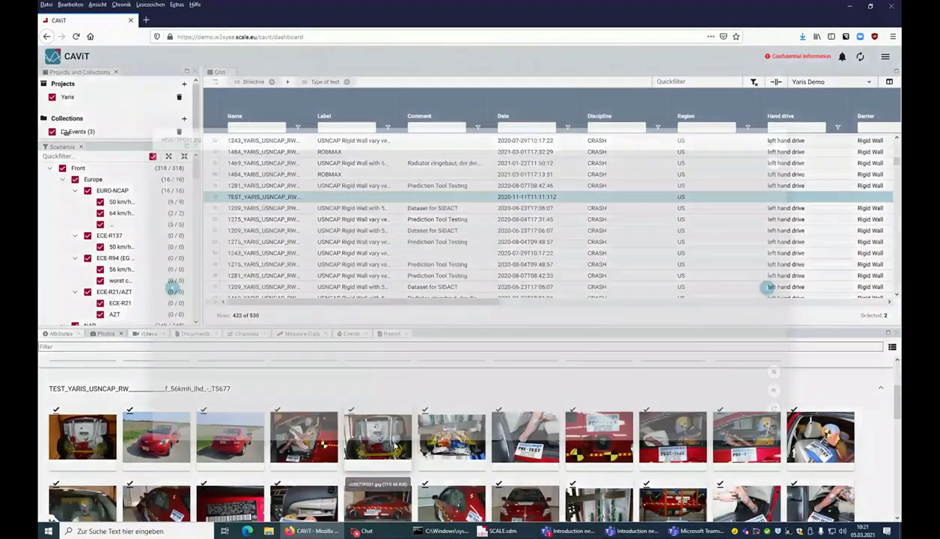
{"action": "left_click", "coordinate": [832, 291]}
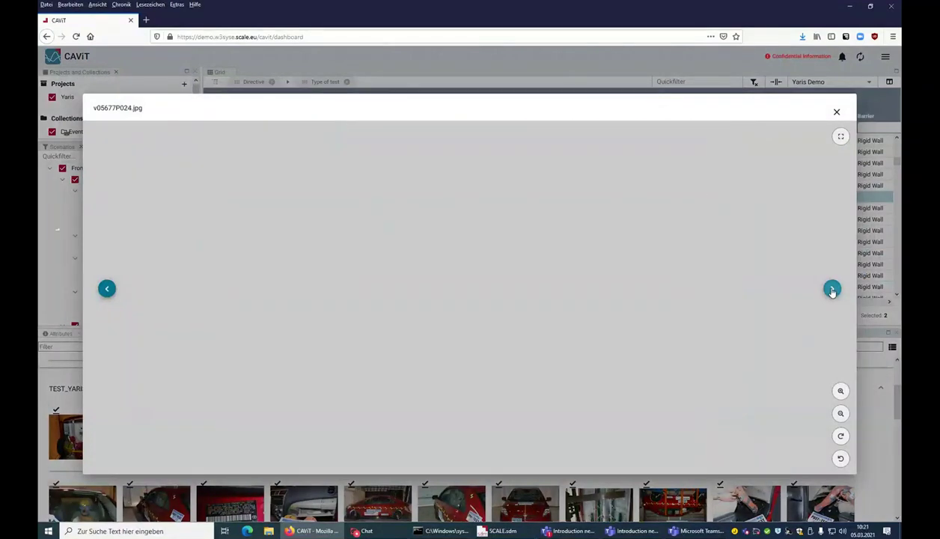
{"action": "left_click", "coordinate": [832, 290]}
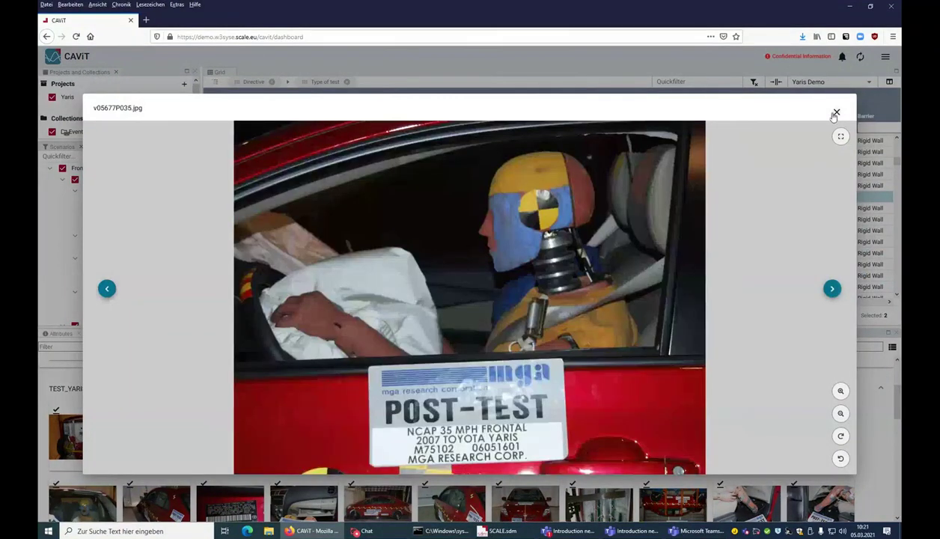
{"action": "left_click", "coordinate": [836, 112]}
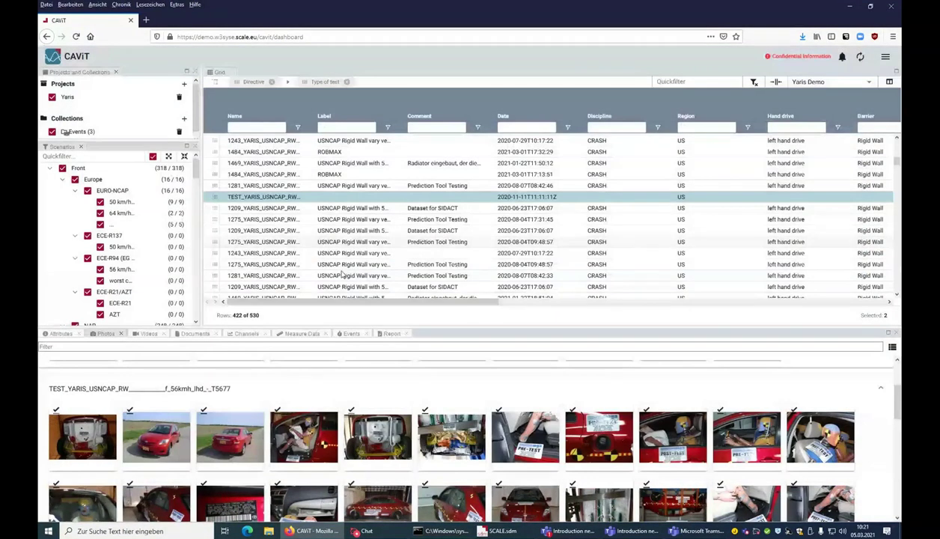
- Play the rear perspective crash video of simulation 1243_YARIS_USNCAP_RW, and close it
{"action": "left_click", "coordinate": [148, 333]}
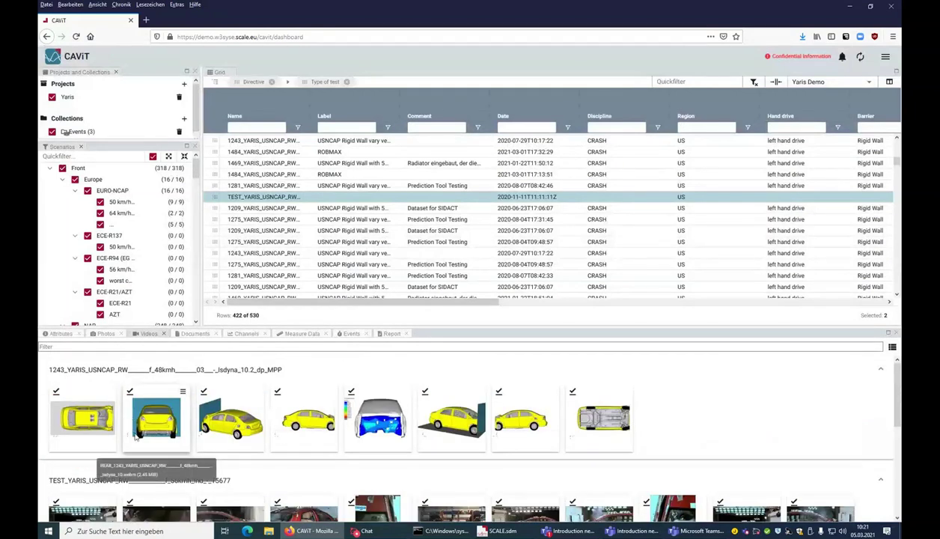
{"action": "left_click", "coordinate": [231, 420]}
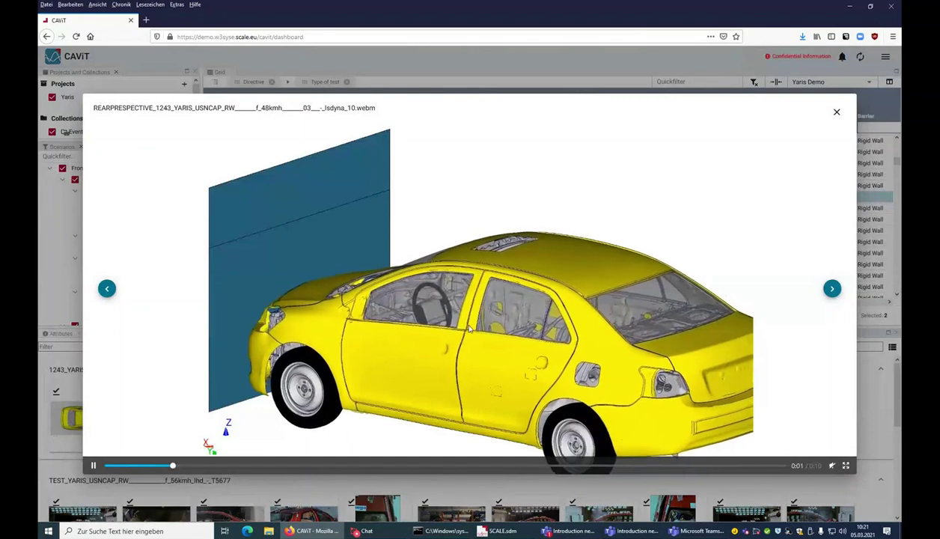
{"action": "left_click", "coordinate": [837, 114]}
- Play the physical test's side-view crash video T5677-015.webm, and close it
{"action": "scroll", "coordinate": [253, 387], "scroll_direction": "down", "scroll_amount": 1}
{"action": "scroll", "coordinate": [253, 386], "scroll_direction": "down", "scroll_amount": 1}
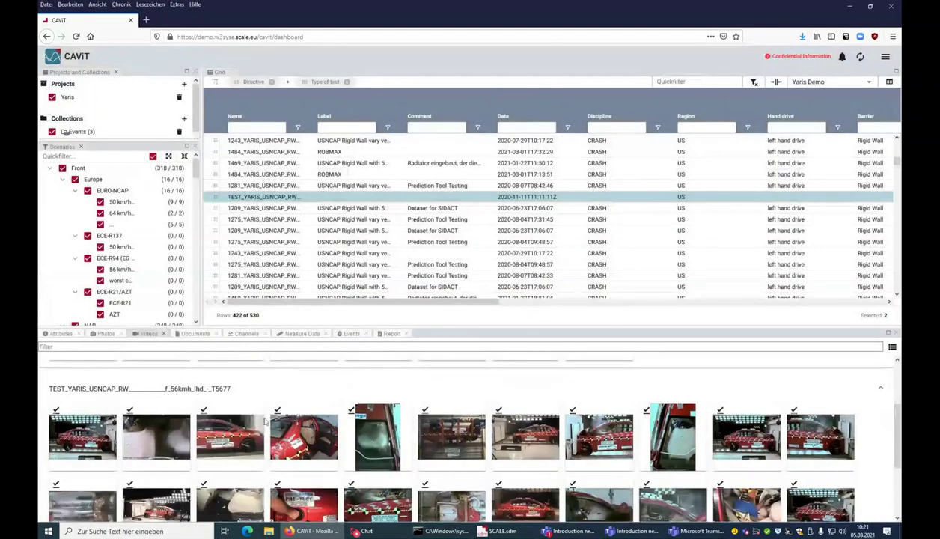
{"action": "left_click", "coordinate": [533, 428]}
{"action": "left_click", "coordinate": [420, 392]}
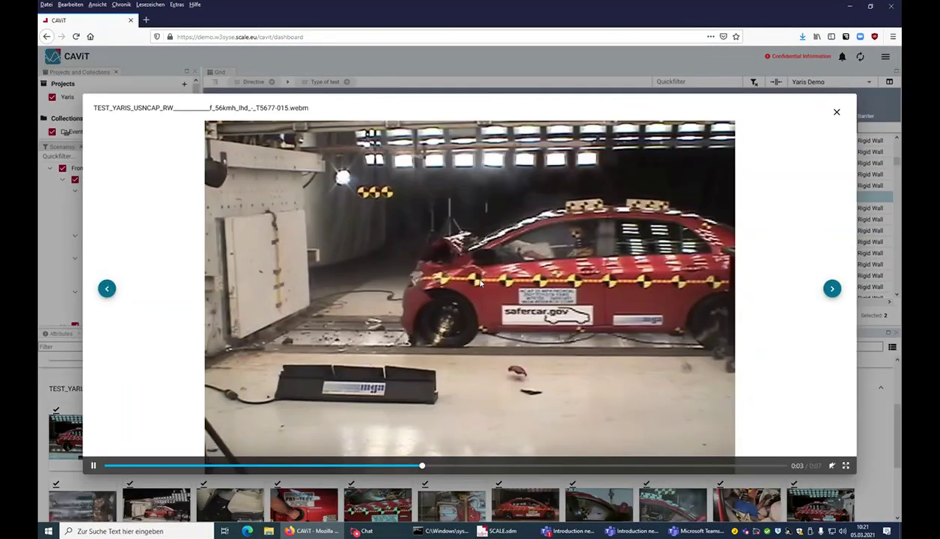
{"action": "left_click", "coordinate": [187, 343]}
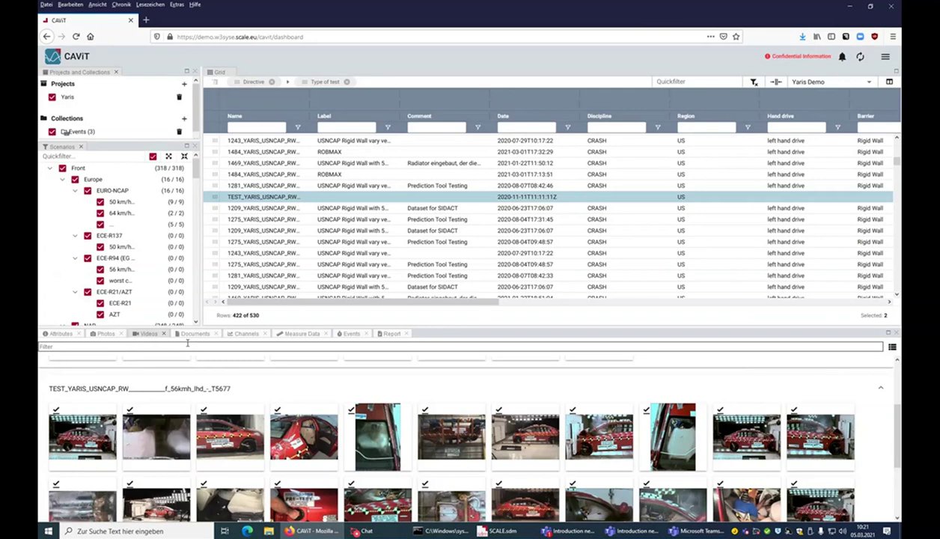
- Preview the physical test's document v05677R001.pdf, skim through its pages and close it
{"action": "left_click", "coordinate": [193, 333]}
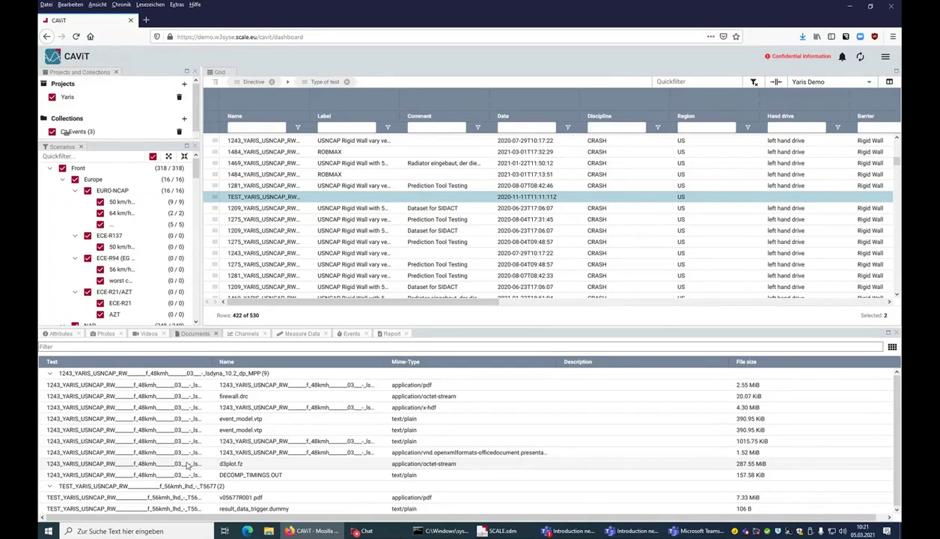
{"action": "right_click", "coordinate": [250, 500]}
{"action": "left_click", "coordinate": [280, 509]}
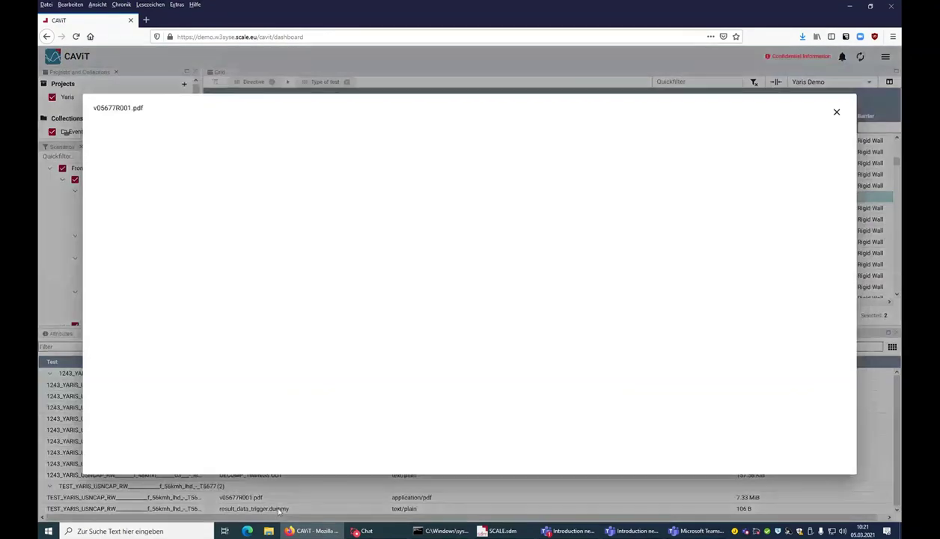
{"action": "scroll", "coordinate": [403, 272], "scroll_direction": "down", "scroll_amount": 10}
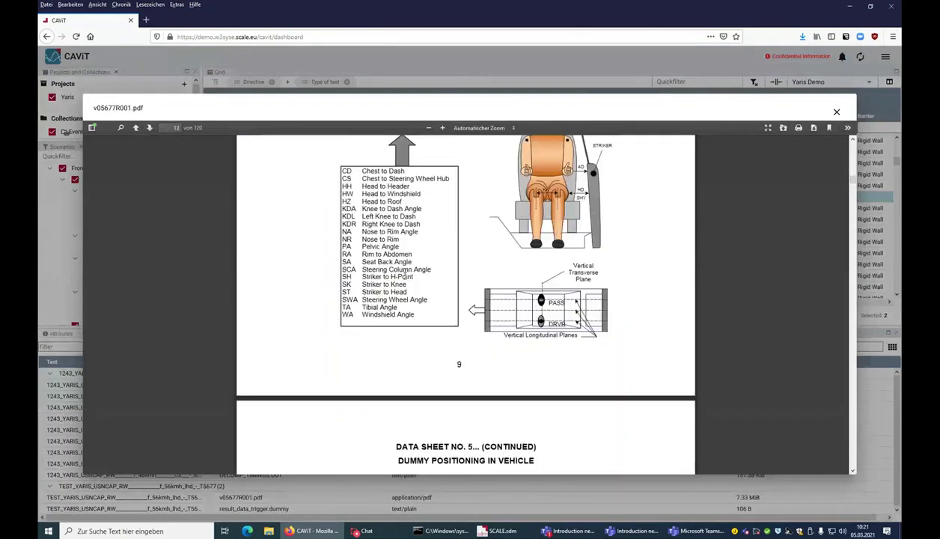
{"action": "scroll", "coordinate": [404, 272], "scroll_direction": "down", "scroll_amount": 5}
{"action": "left_click", "coordinate": [836, 111]}
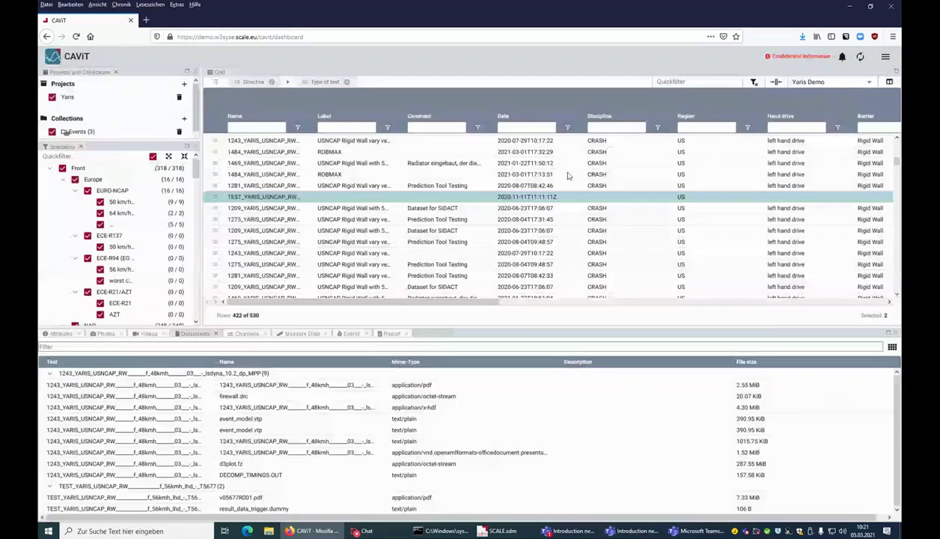
- Check which file actions are offered for the simulation document d3plot.fz
{"action": "left_click", "coordinate": [233, 465]}
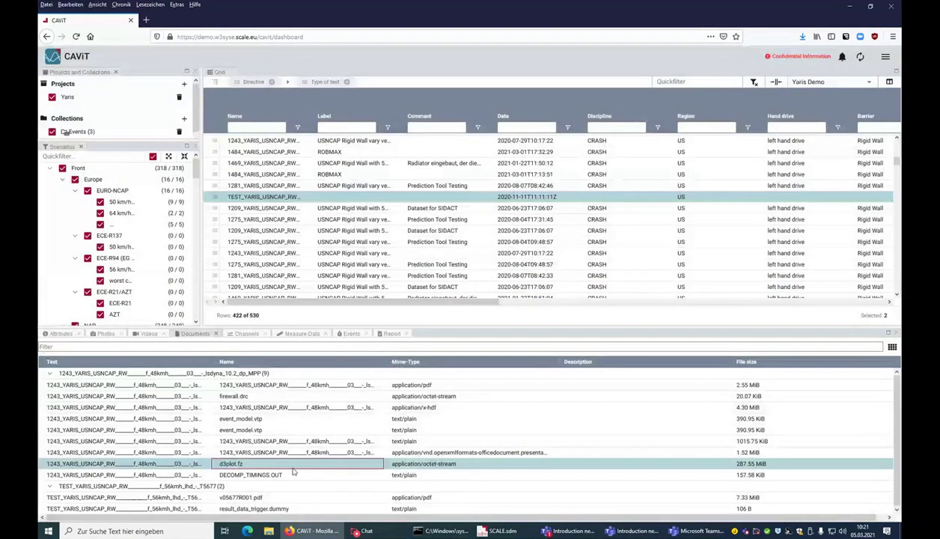
{"action": "right_click", "coordinate": [235, 468]}
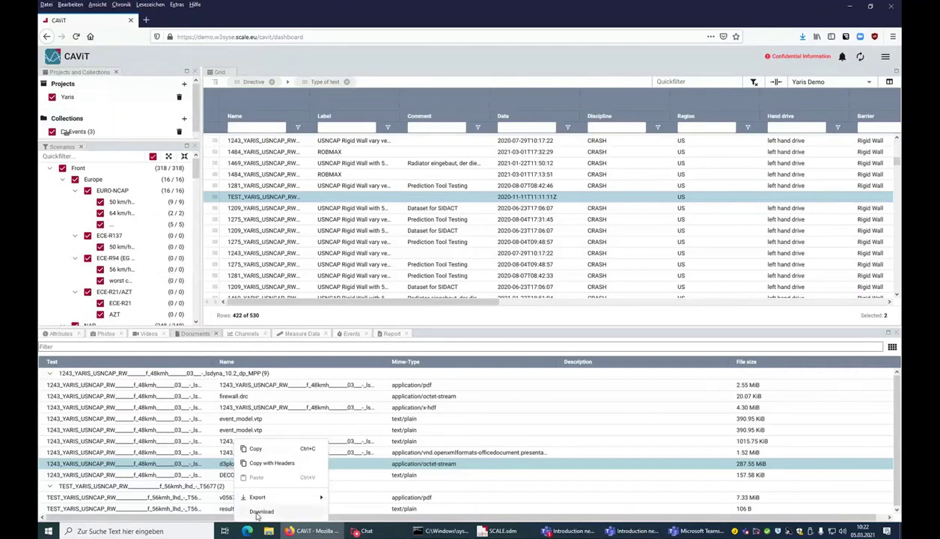
{"action": "left_click", "coordinate": [226, 468]}
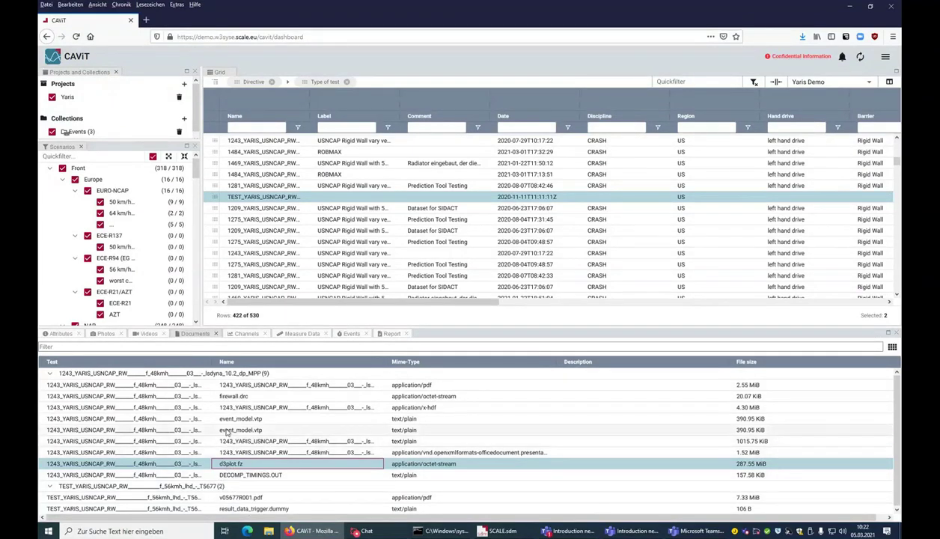
- Open event_model.vtp in the Model Viewer and set its coloring type to (p) Velocity
{"action": "right_click", "coordinate": [226, 433]}
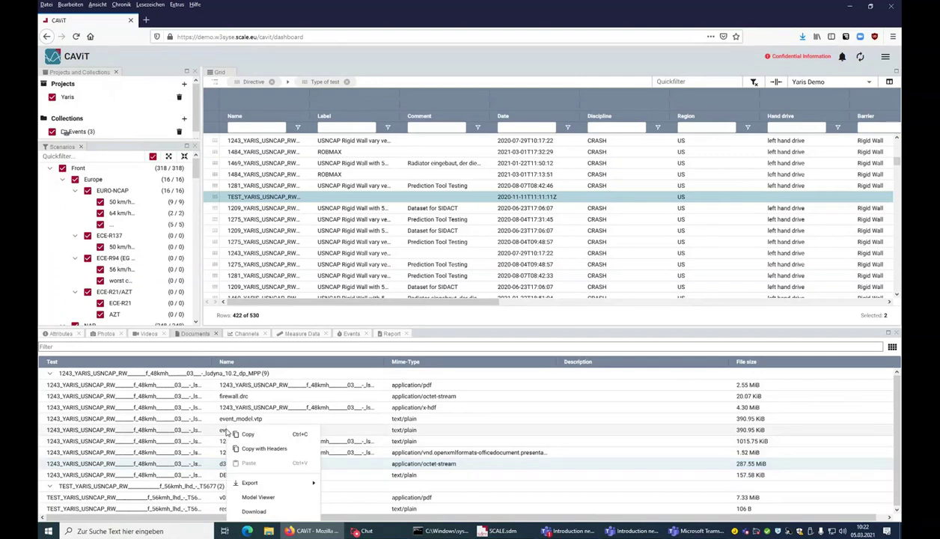
{"action": "left_click", "coordinate": [259, 497]}
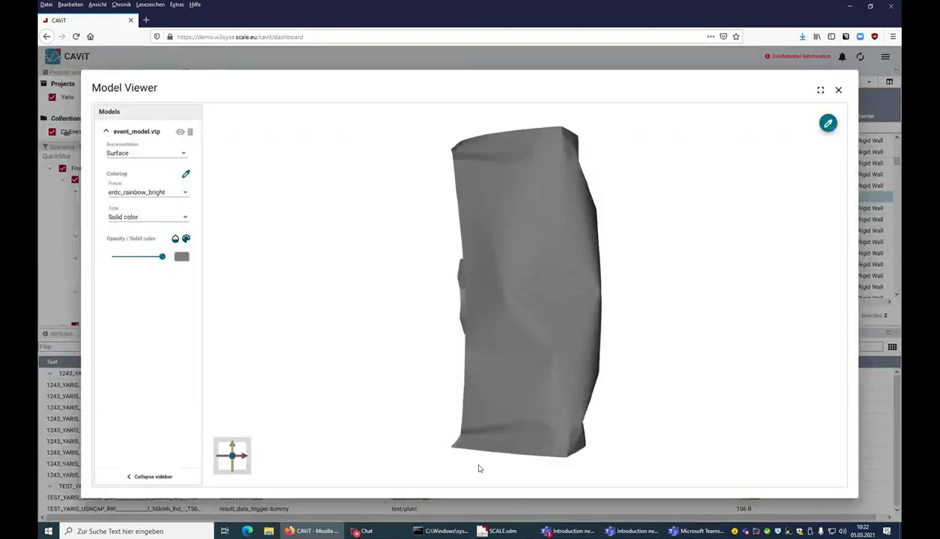
{"action": "left_click_drag", "start_coordinate": [477, 455], "coordinate": [663, 368]}
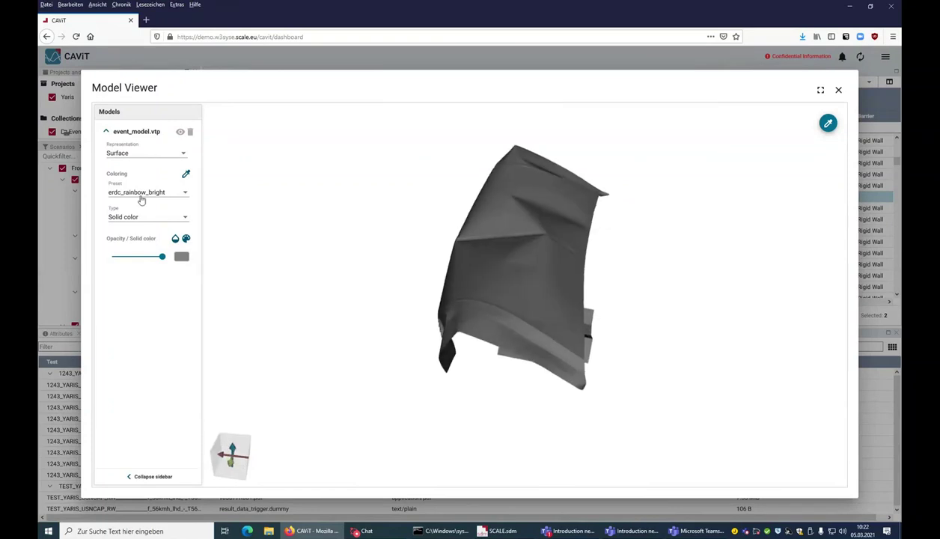
{"action": "left_click", "coordinate": [142, 218]}
{"action": "left_click", "coordinate": [143, 254]}
- Inspect the velocity-colored event model from several angles, and close the Model Viewer
{"action": "left_click_drag", "start_coordinate": [457, 352], "coordinate": [566, 478]}
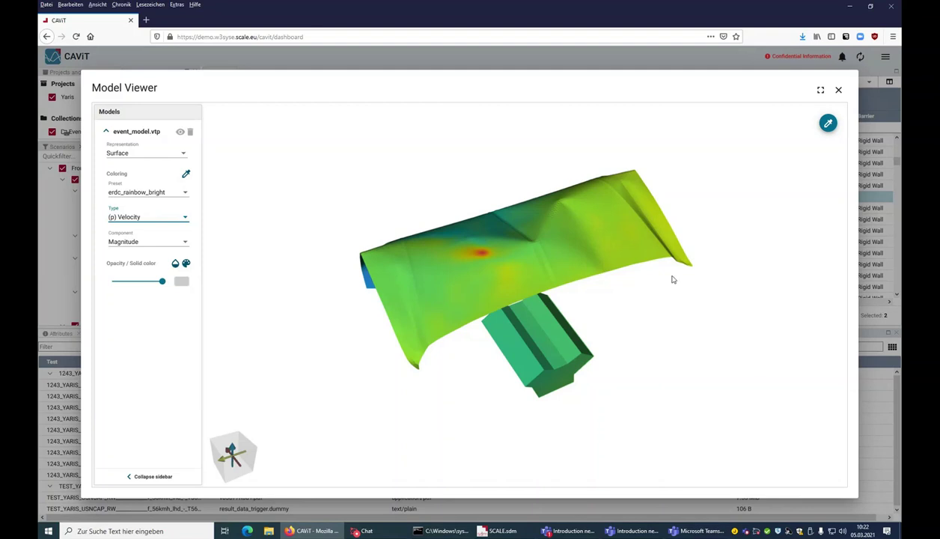
{"action": "left_click_drag", "start_coordinate": [504, 345], "coordinate": [540, 313]}
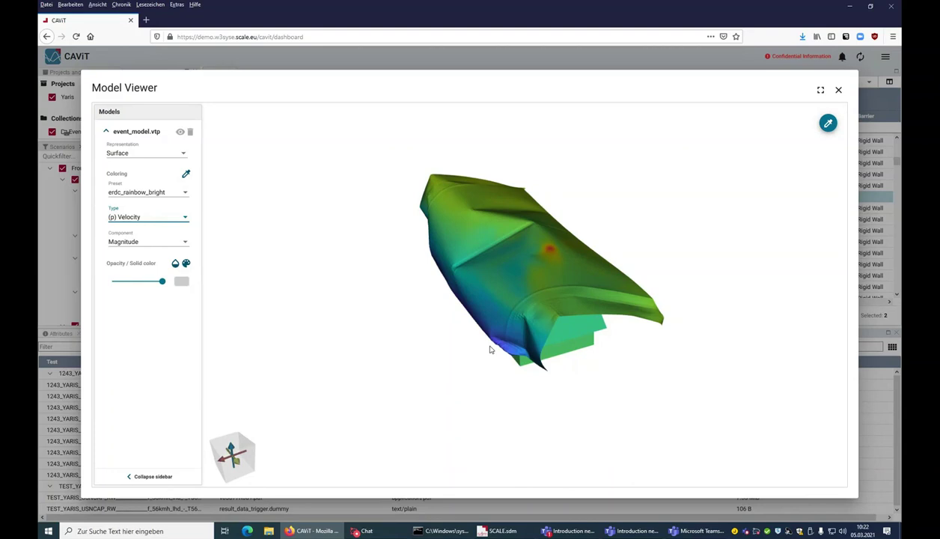
{"action": "left_click_drag", "start_coordinate": [490, 349], "coordinate": [469, 297]}
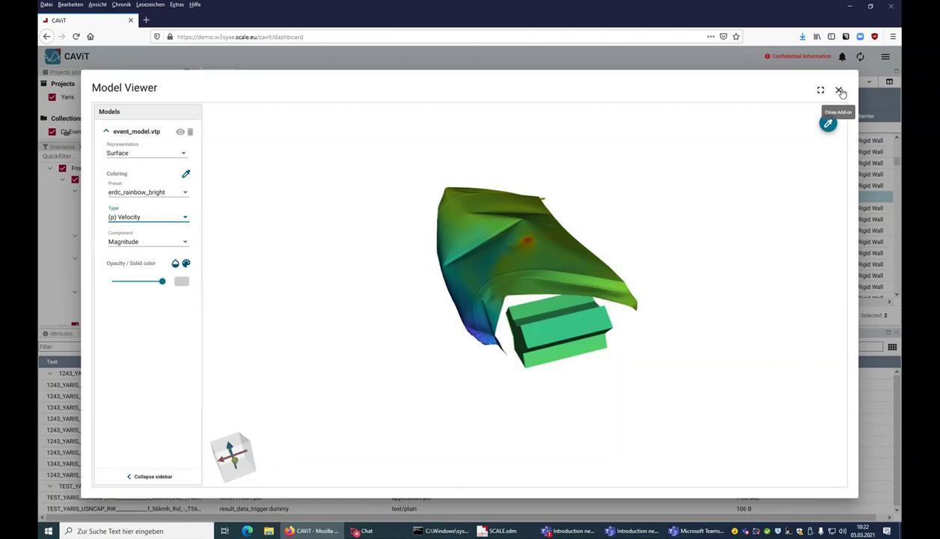
{"action": "left_click", "coordinate": [840, 91]}
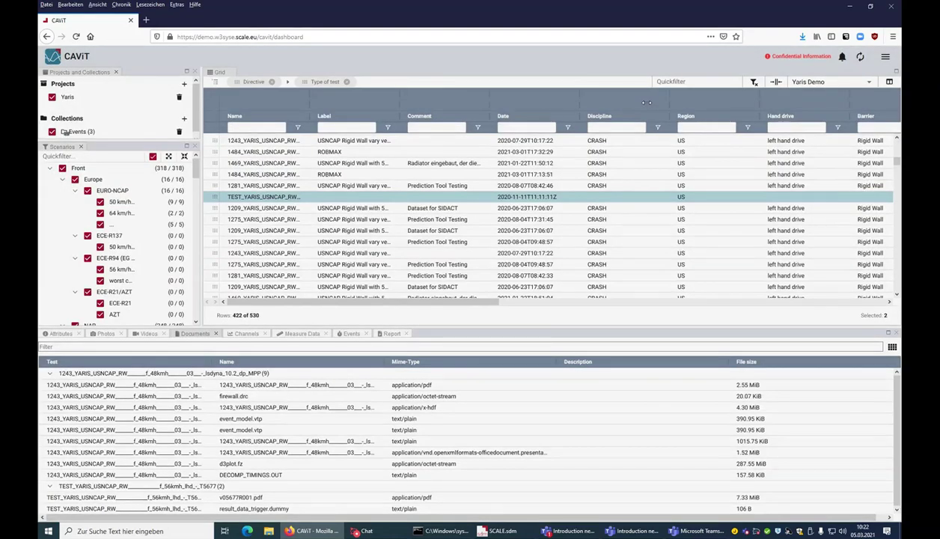
- Show the channels of the selected tests and filter them by "eng"
{"action": "left_click", "coordinate": [236, 337]}
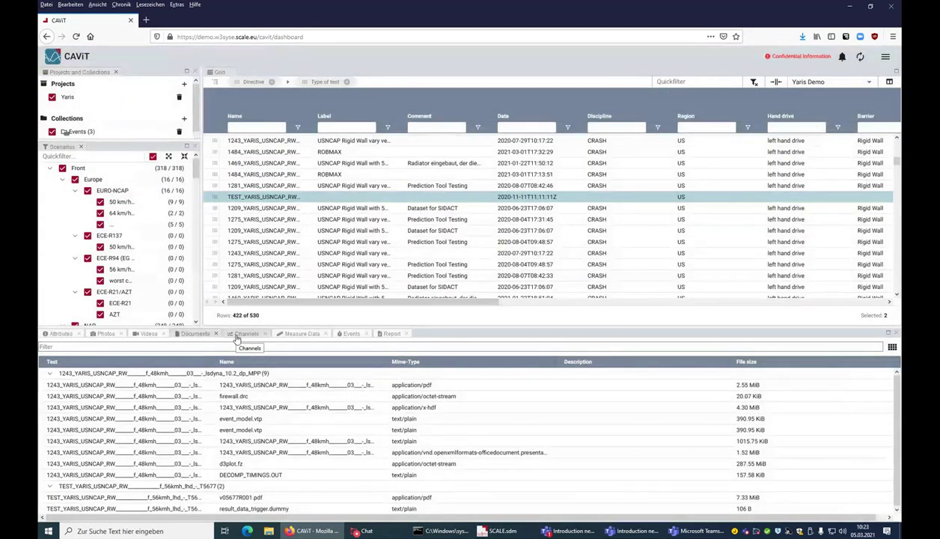
{"action": "left_click", "coordinate": [76, 346]}
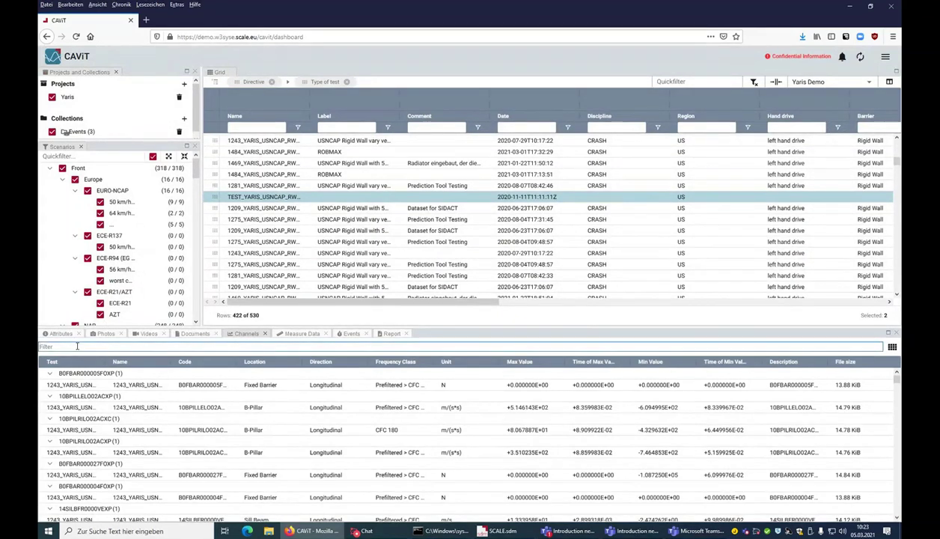
{"action": "type", "text": "eng"}
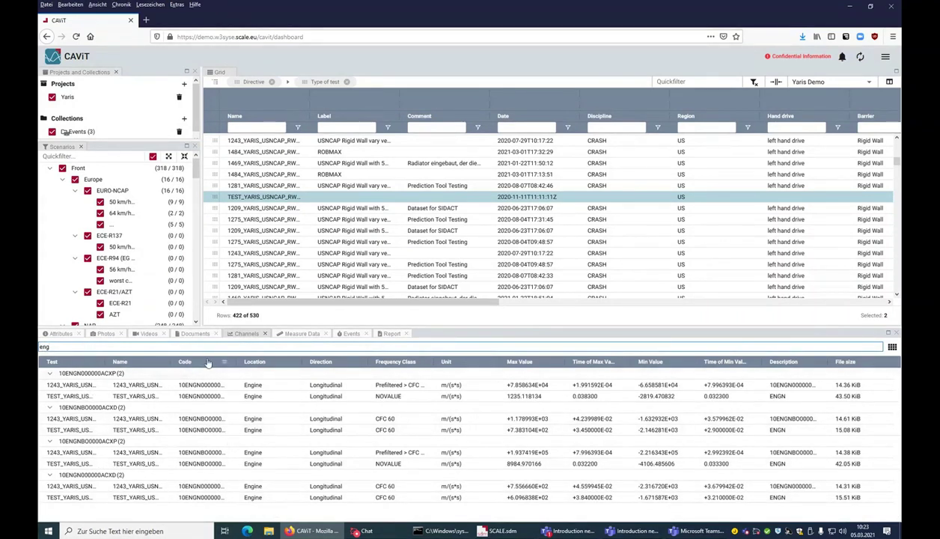
- Plot the simulation and test curves of channel 10ENGNBO0000ACXD together, enlarge the section around 31 to 53 ms, and close the plot
{"action": "left_click", "coordinate": [67, 420]}
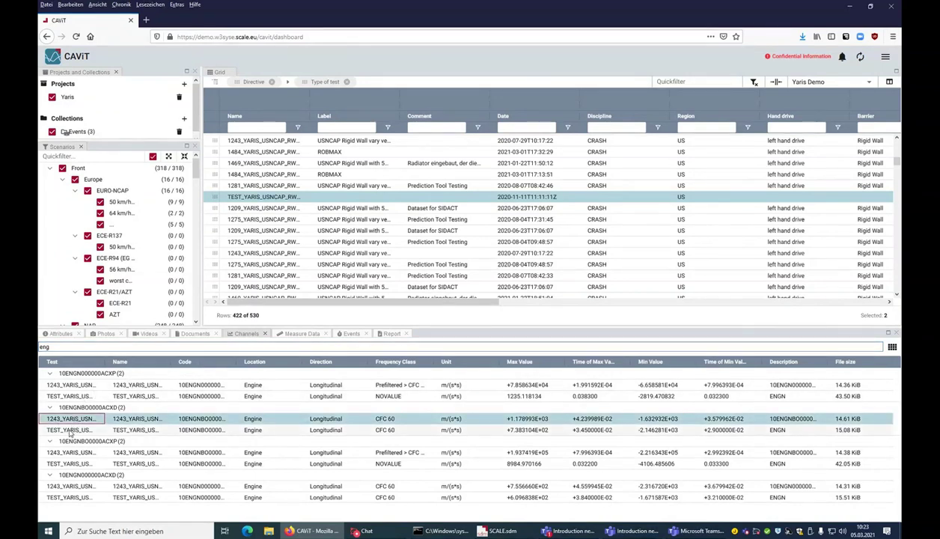
{"action": "left_click", "coordinate": [70, 431], "text": "ctrl"}
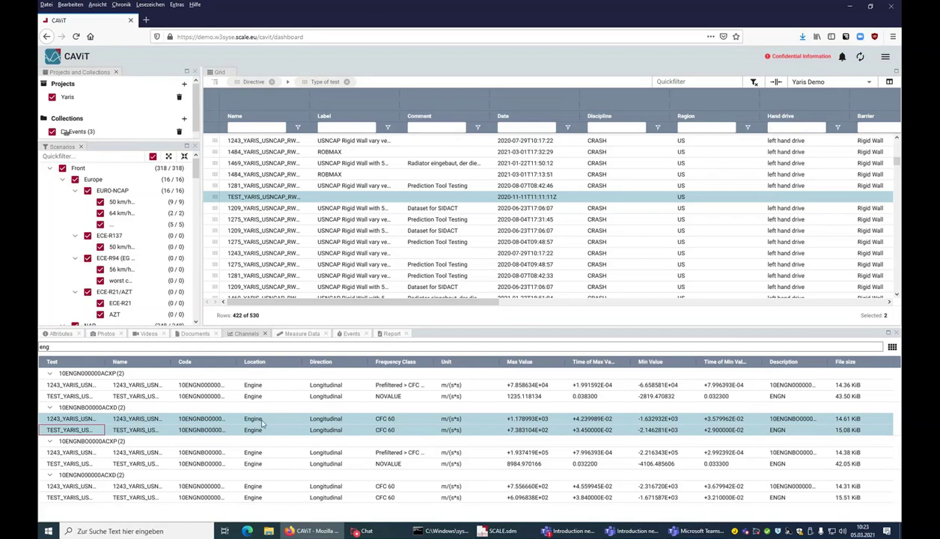
{"action": "right_click", "coordinate": [459, 421]}
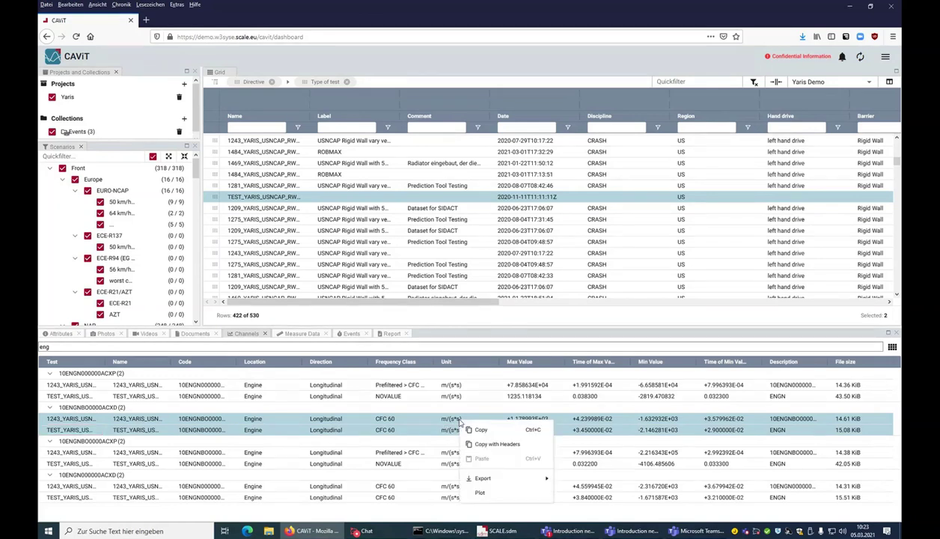
{"action": "left_click", "coordinate": [480, 493]}
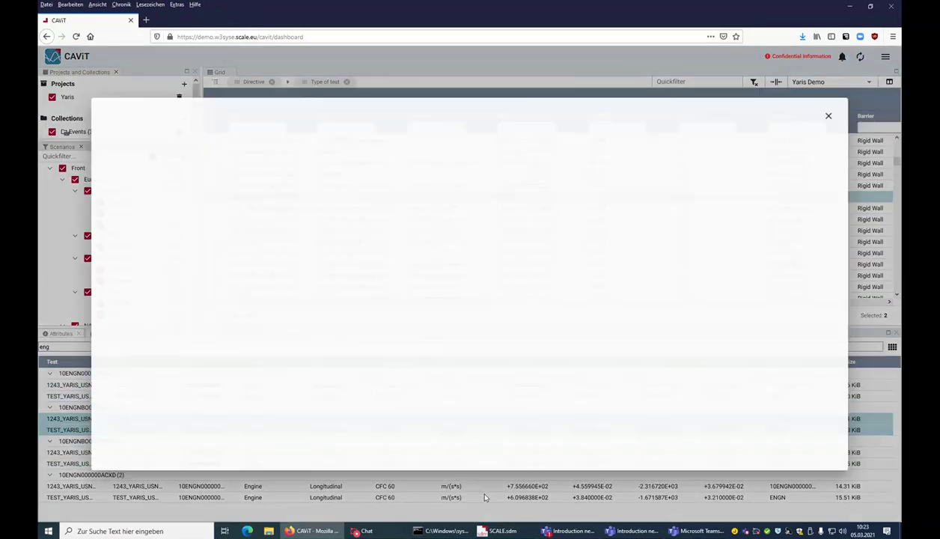
{"action": "left_click_drag", "start_coordinate": [335, 212], "coordinate": [492, 313]}
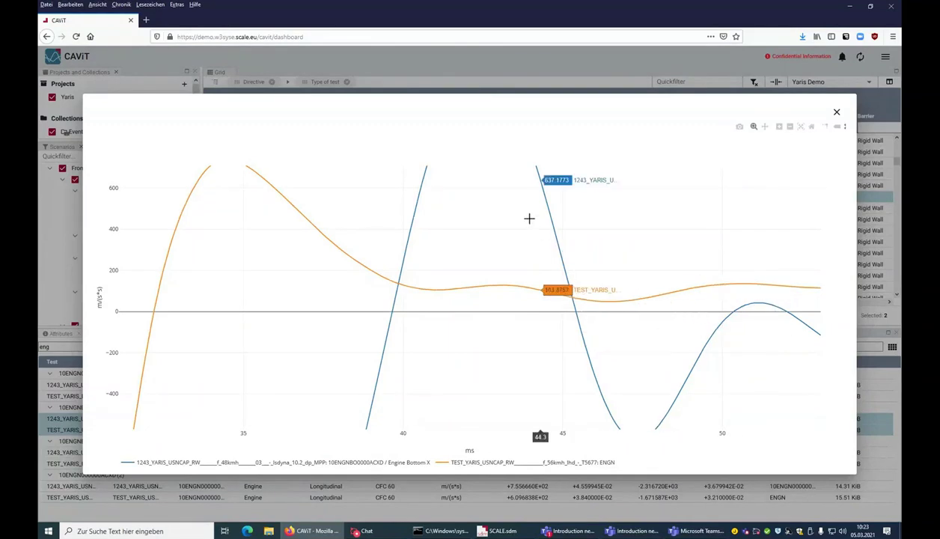
{"action": "left_click", "coordinate": [836, 111]}
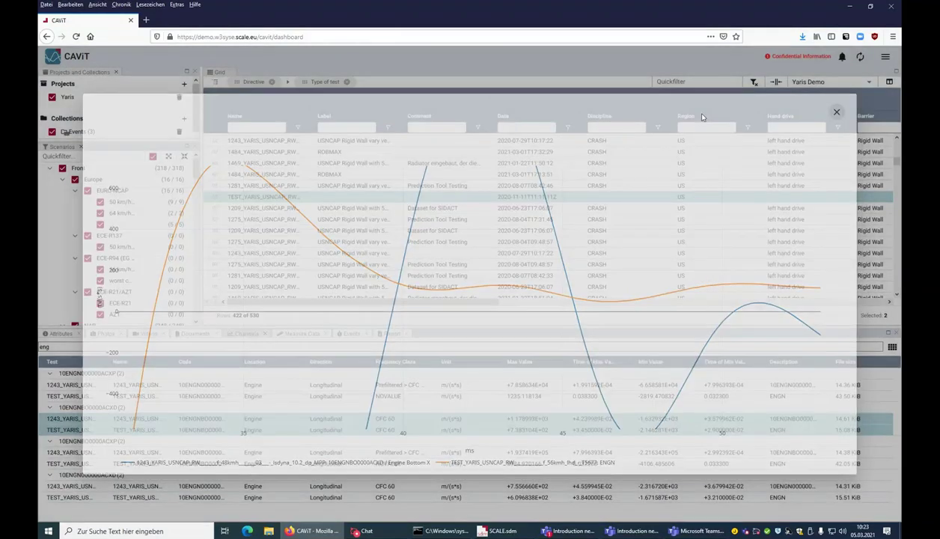
- Add both CFC 60 channels of 10ENGN000000ACXD to the channel selection, plot all four curves together, and close the plot
{"action": "left_click", "coordinate": [382, 486], "text": "ctrl"}
{"action": "left_click", "coordinate": [384, 498], "text": "ctrl"}
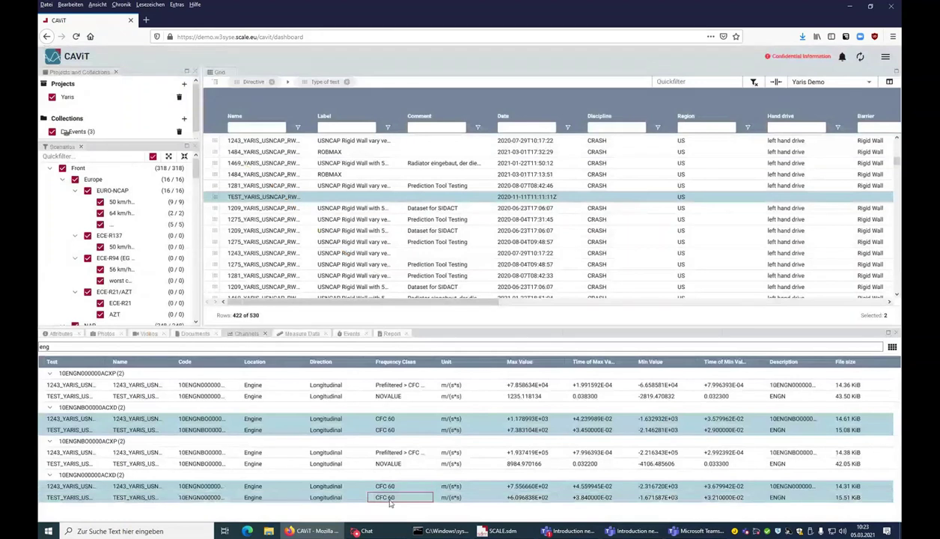
{"action": "right_click", "coordinate": [420, 500]}
{"action": "left_click", "coordinate": [451, 509]}
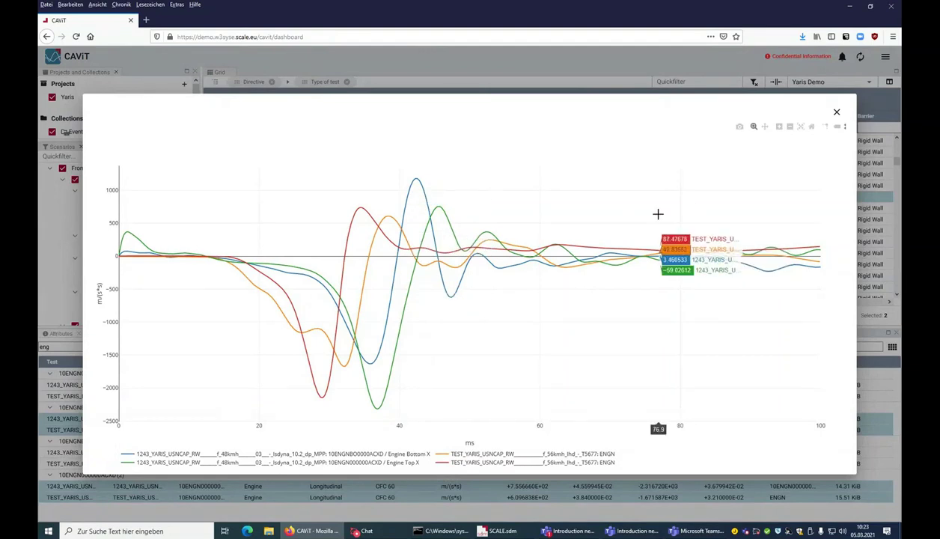
{"action": "left_click", "coordinate": [837, 114]}
- Check the measure data attachments, and dock the Report as a wide full-height column beside the grid
{"action": "left_click", "coordinate": [291, 334]}
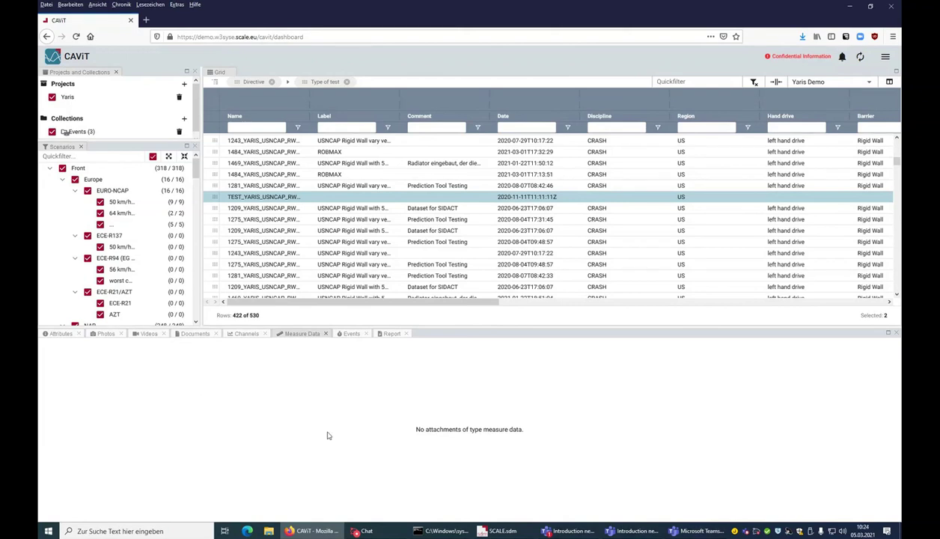
{"action": "left_click_drag", "start_coordinate": [394, 329], "coordinate": [900, 268]}
{"action": "left_click_drag", "start_coordinate": [469, 280], "coordinate": [761, 285]}
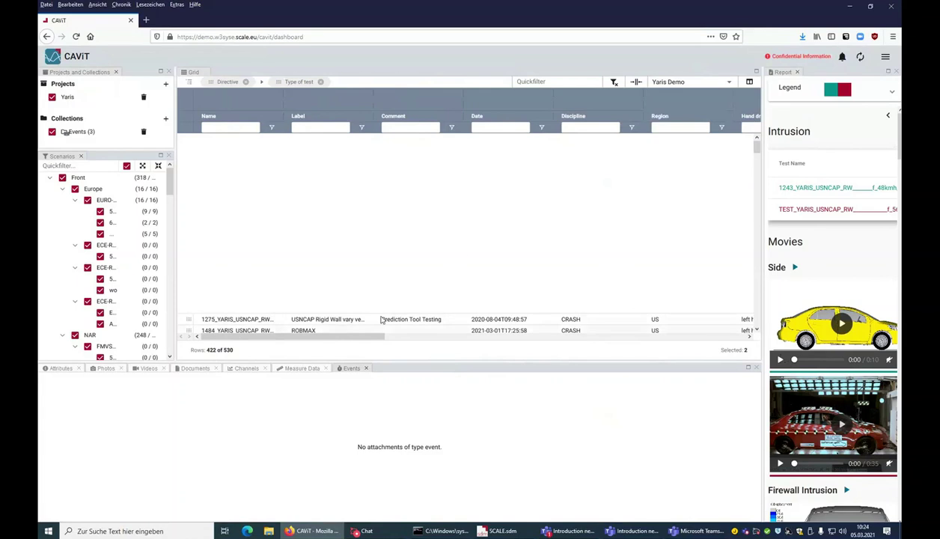
{"action": "left_click_drag", "start_coordinate": [382, 397], "coordinate": [382, 398]}
{"action": "left_click_drag", "start_coordinate": [752, 299], "coordinate": [570, 304]}
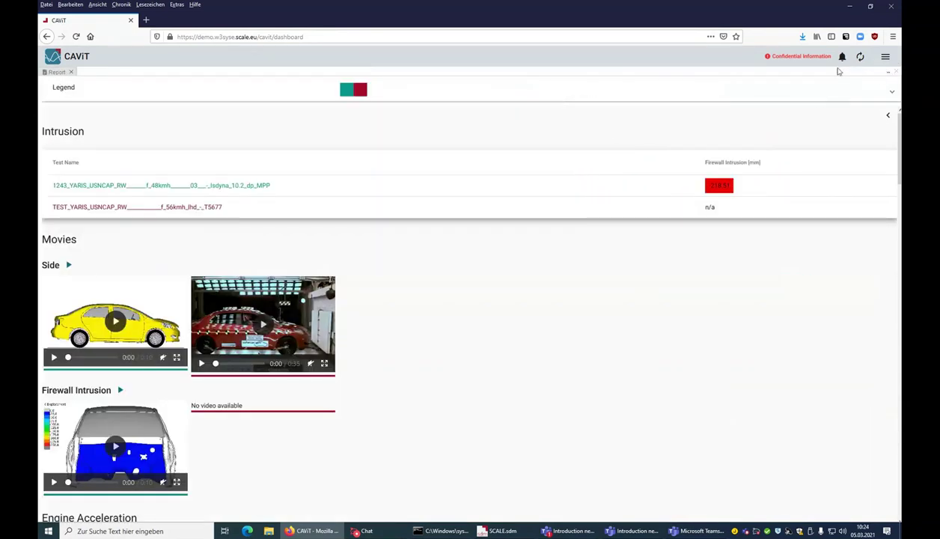
- Look over the intrusion table and movies in the maximized Report, restore its docked size, and browse the test grid
{"action": "scroll", "coordinate": [451, 311], "scroll_direction": "down", "scroll_amount": 2}
{"action": "scroll", "coordinate": [640, 241], "scroll_direction": "up", "scroll_amount": 1}
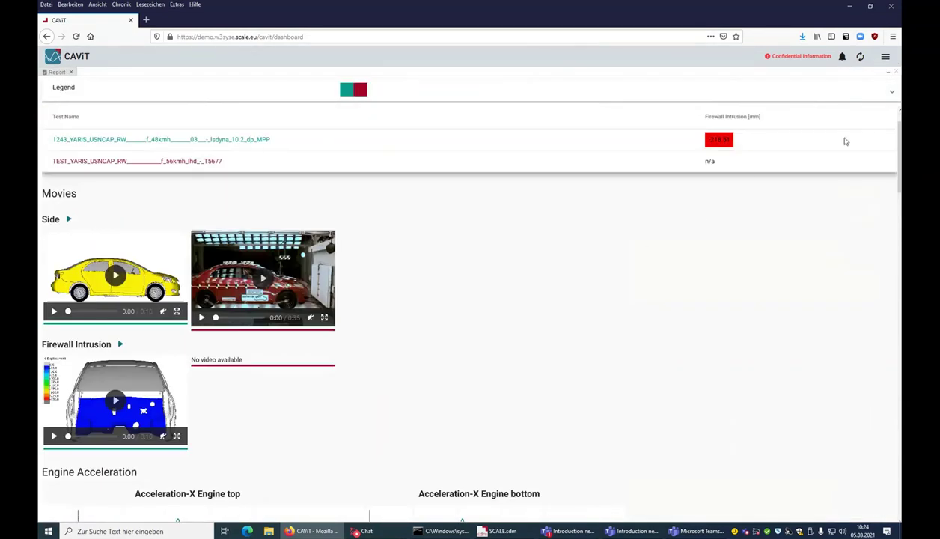
{"action": "left_click", "coordinate": [886, 75]}
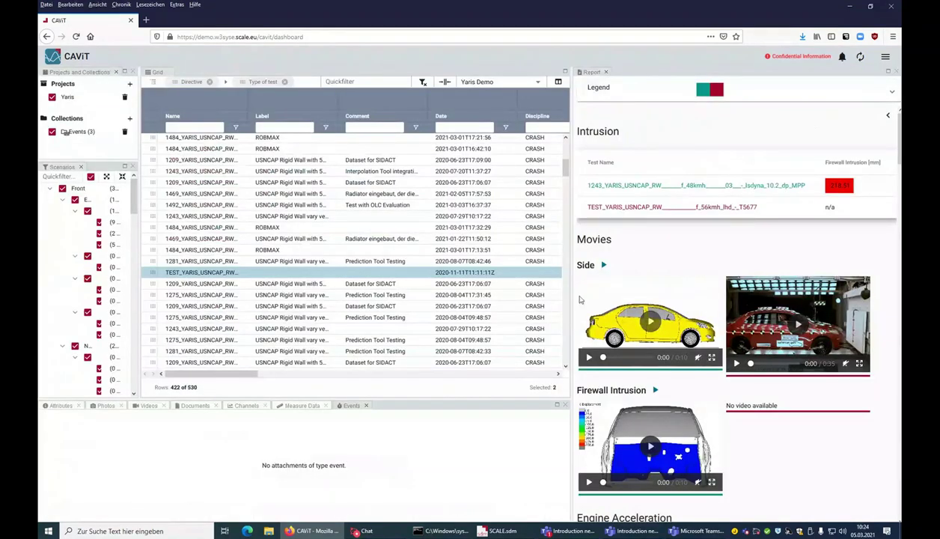
{"action": "scroll", "coordinate": [359, 315], "scroll_direction": "up", "scroll_amount": 5}
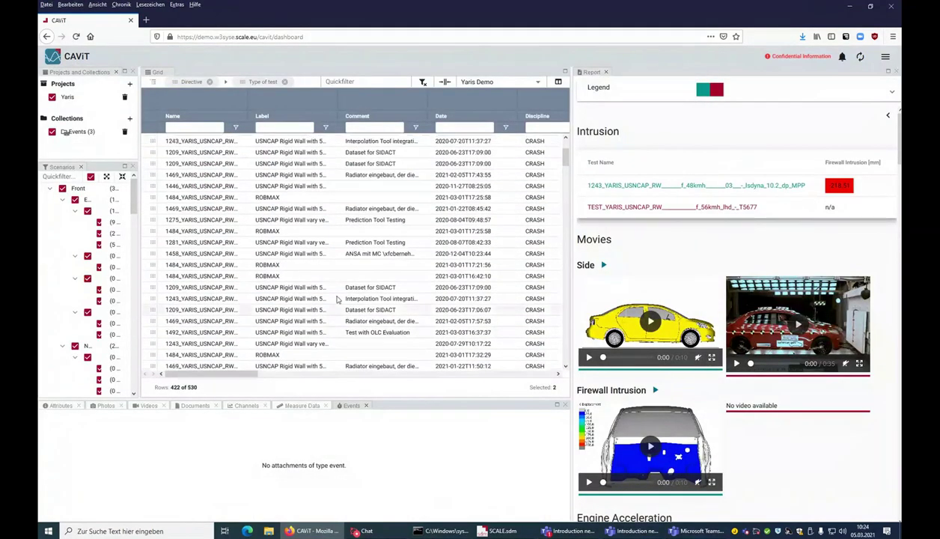
{"action": "scroll", "coordinate": [191, 269], "scroll_direction": "down", "scroll_amount": 3}
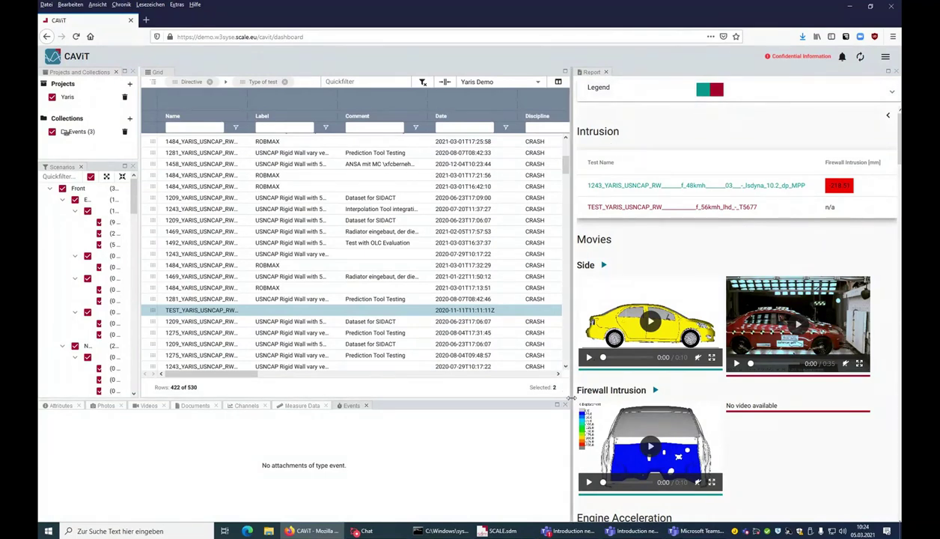
- Play the Side and Firewall Intrusion movies in the report and view the engine acceleration curves below them
{"action": "scroll", "coordinate": [634, 197], "scroll_direction": "down", "scroll_amount": 2}
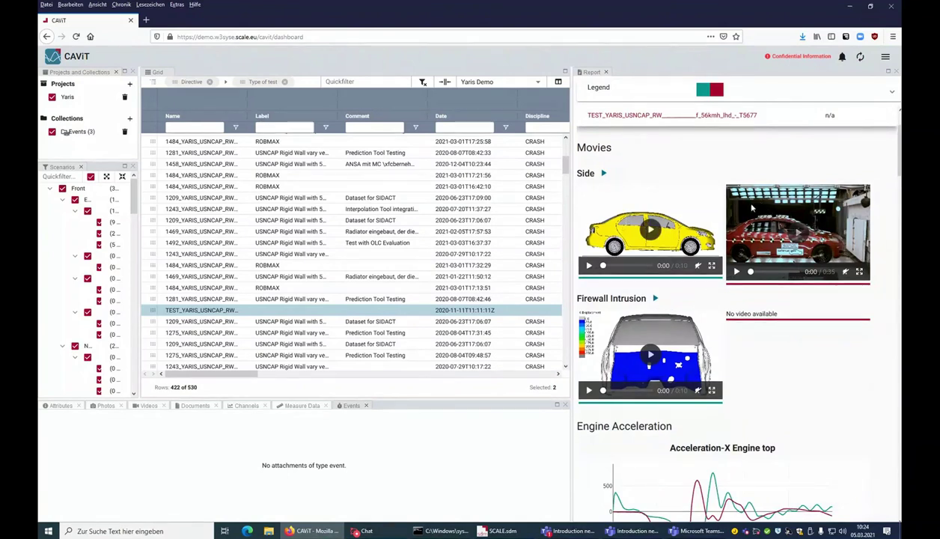
{"action": "left_click", "coordinate": [603, 173]}
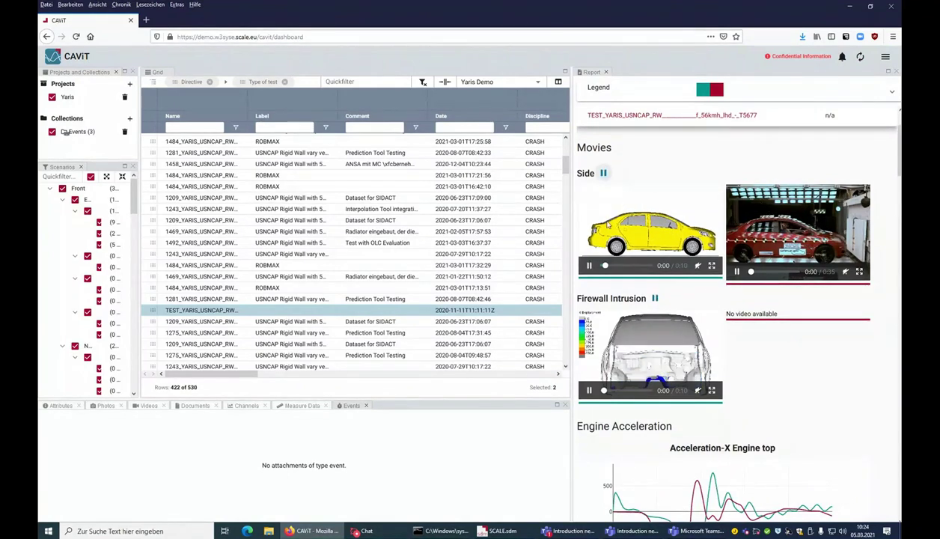
{"action": "left_click", "coordinate": [861, 273]}
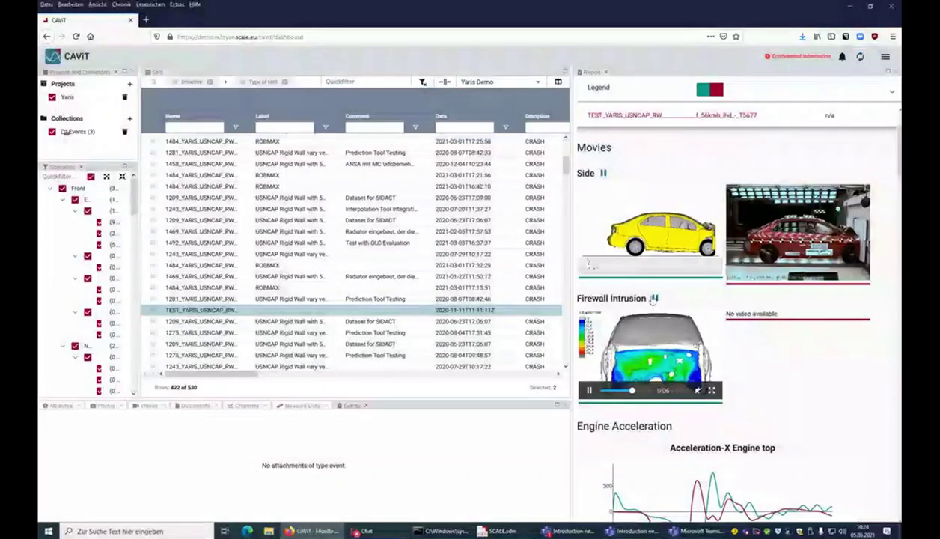
{"action": "scroll", "coordinate": [667, 316], "scroll_direction": "down", "scroll_amount": 5}
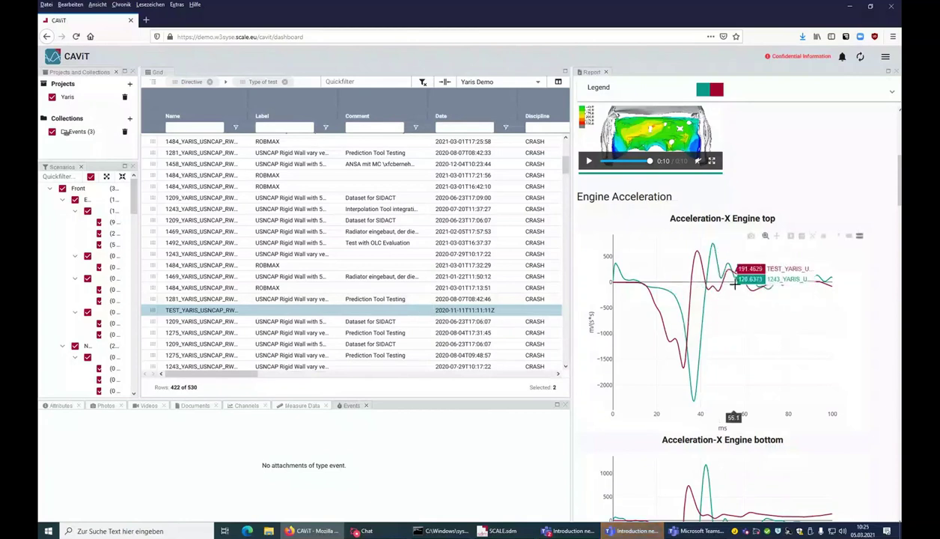
- Add the 1209_YARIS_USNCAP simulation dated 2020-06-23T17:09:00 to the selected tests and compare the engine acceleration curves and extreme values
{"action": "scroll", "coordinate": [289, 295], "scroll_direction": "up", "scroll_amount": 5}
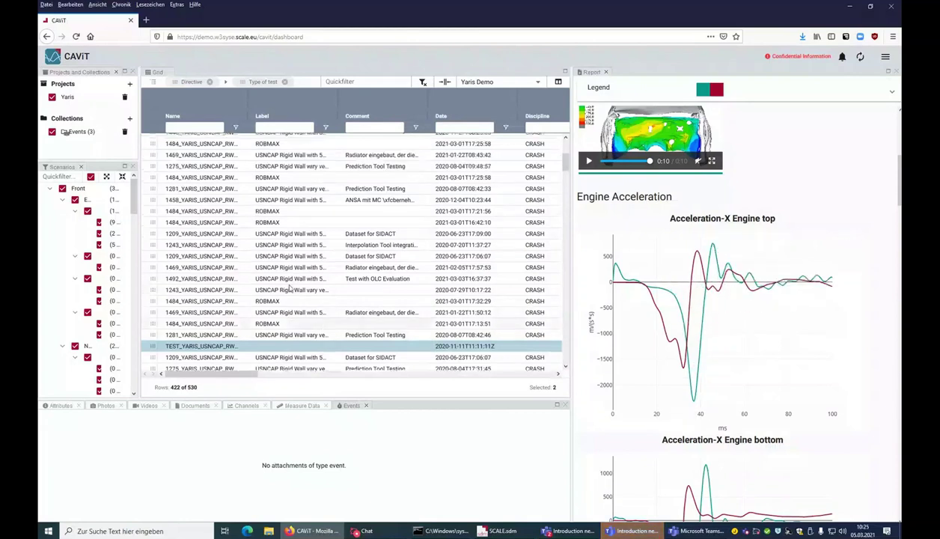
{"action": "left_click", "coordinate": [191, 207], "text": "ctrl"}
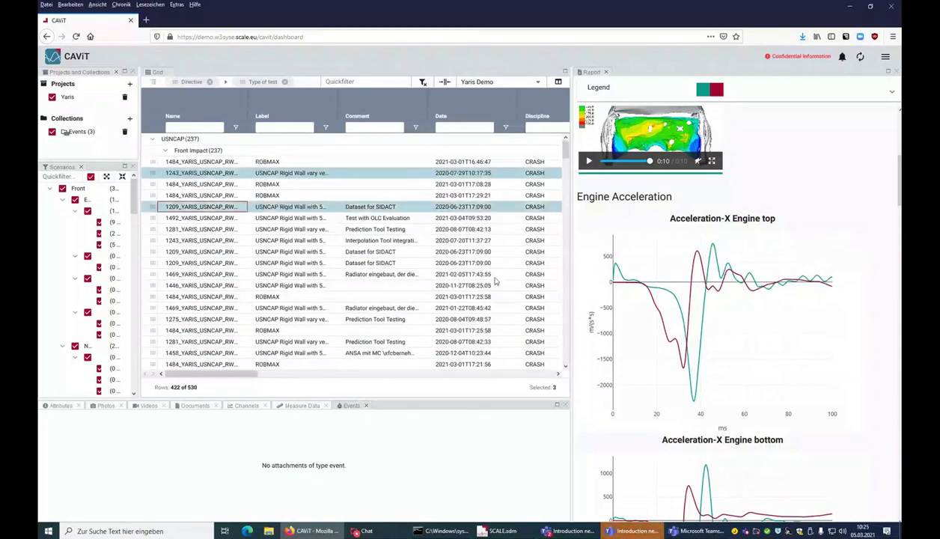
{"action": "scroll", "coordinate": [858, 357], "scroll_direction": "down", "scroll_amount": 3}
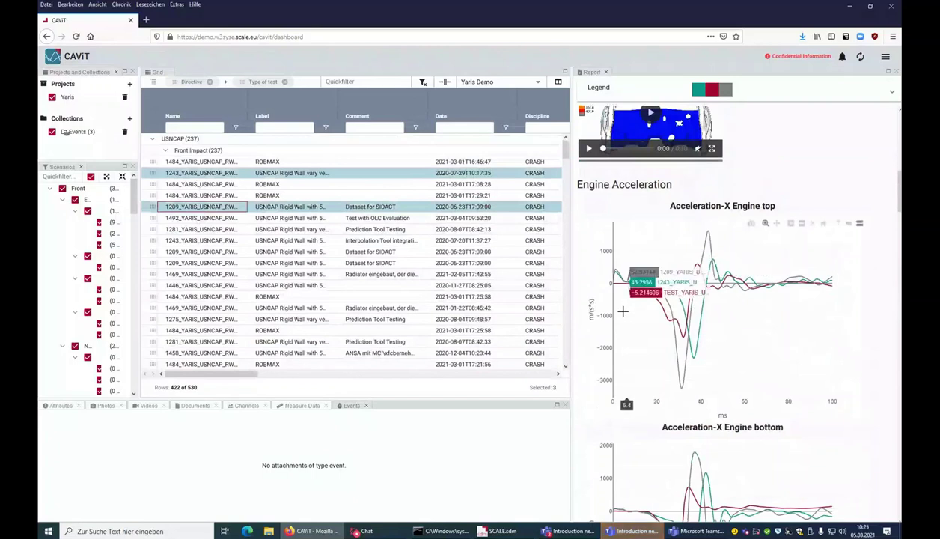
{"action": "scroll", "coordinate": [707, 317], "scroll_direction": "down", "scroll_amount": 2}
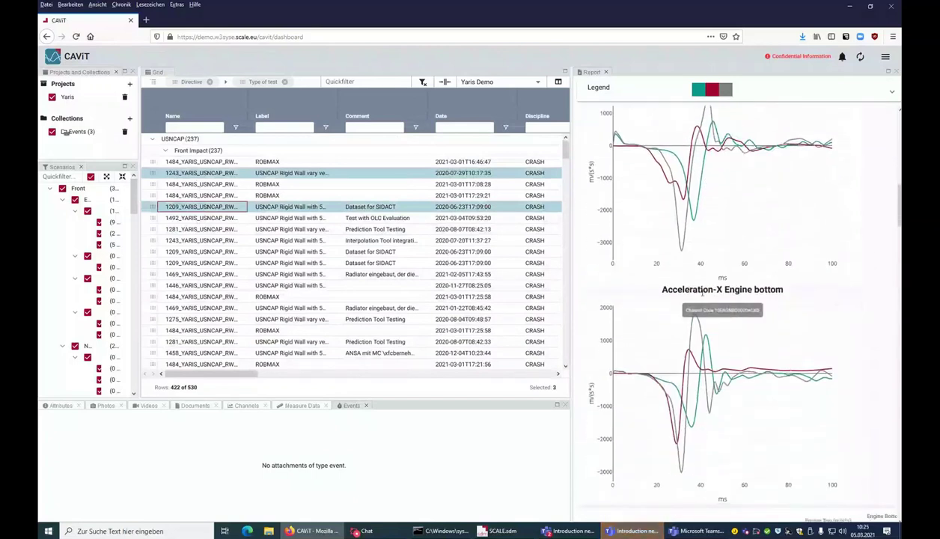
{"action": "scroll", "coordinate": [703, 299], "scroll_direction": "down", "scroll_amount": 2}
{"action": "scroll", "coordinate": [701, 292], "scroll_direction": "down", "scroll_amount": 2}
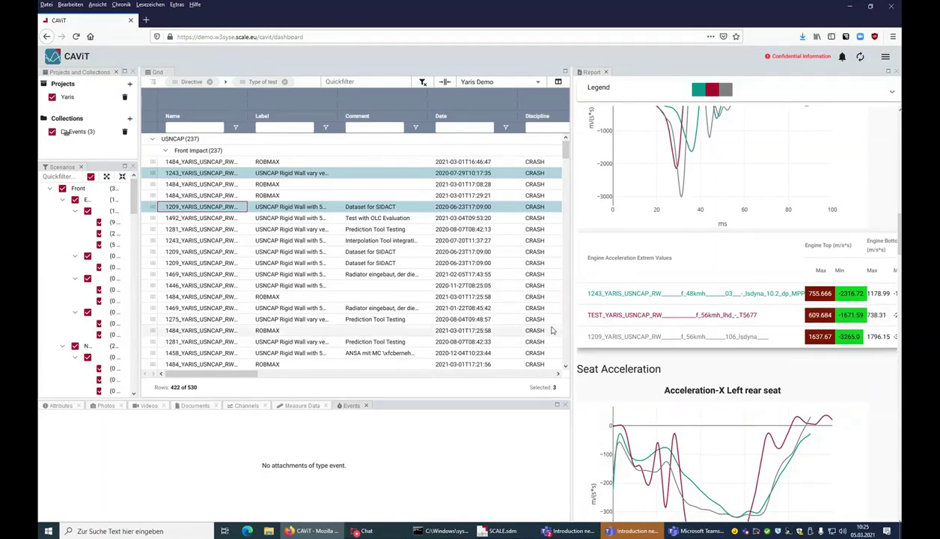
- Widen the Report and examine its engine and seat acceleration tables, fringe plots, overview and bottom view crash photos, and Firewall model section
{"action": "left_click_drag", "start_coordinate": [566, 317], "coordinate": [487, 321]}
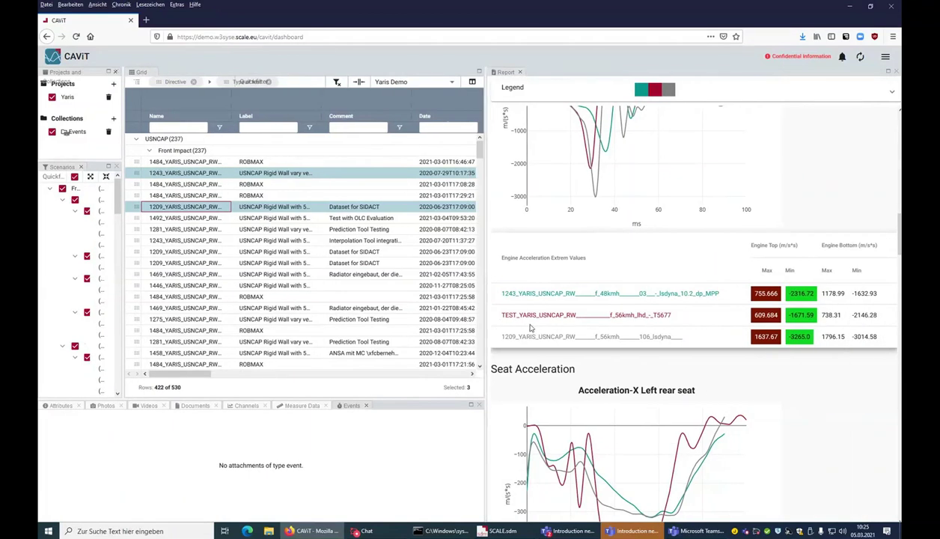
{"action": "scroll", "coordinate": [563, 387], "scroll_direction": "down", "scroll_amount": 2}
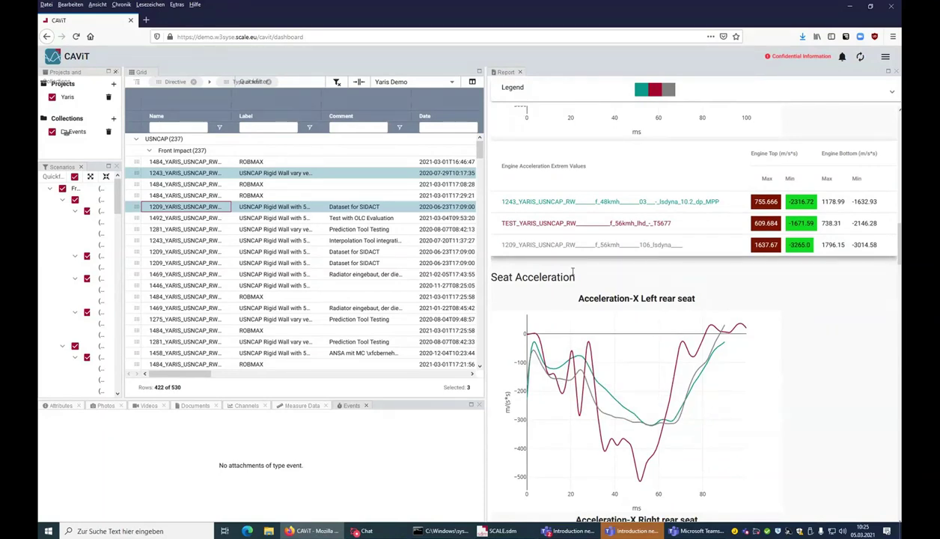
{"action": "scroll", "coordinate": [573, 271], "scroll_direction": "down", "scroll_amount": 6}
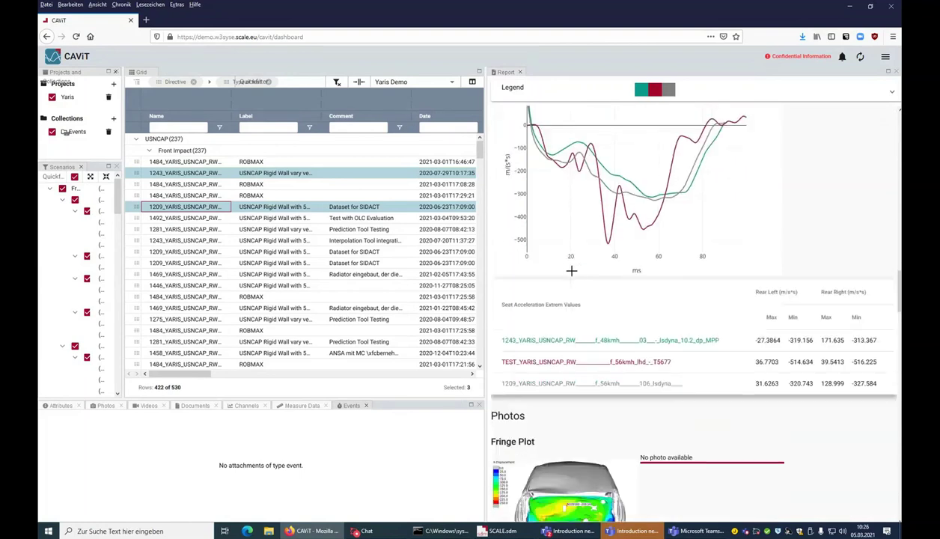
{"action": "scroll", "coordinate": [570, 247], "scroll_direction": "down", "scroll_amount": 3}
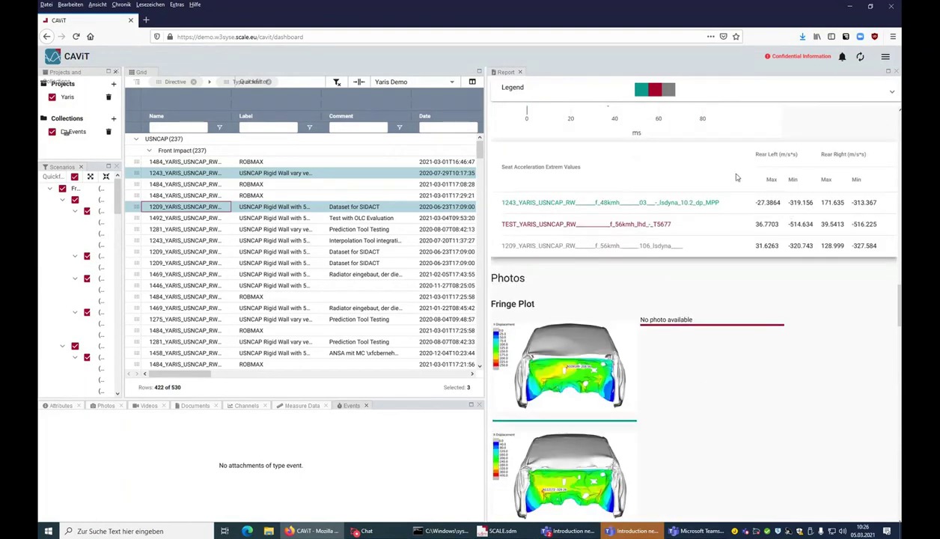
{"action": "scroll", "coordinate": [605, 236], "scroll_direction": "down", "scroll_amount": 4}
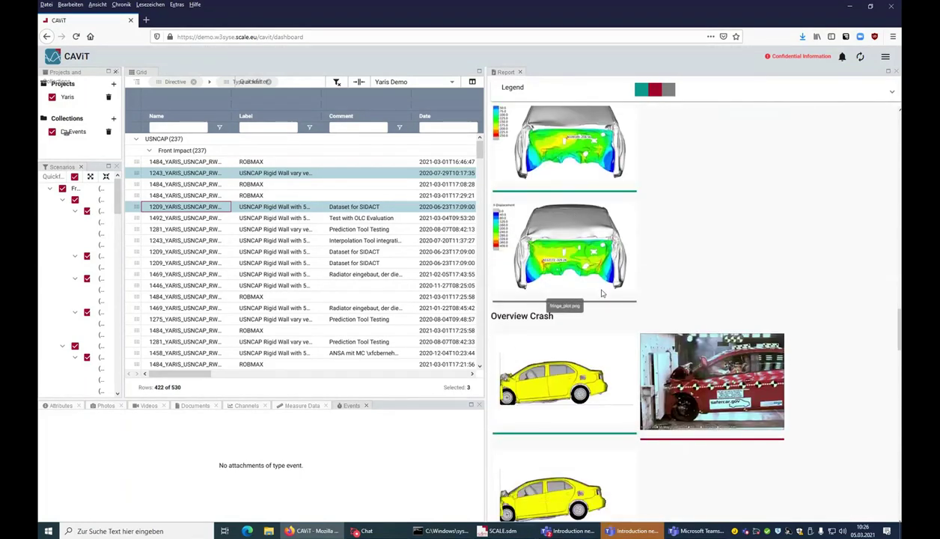
{"action": "scroll", "coordinate": [591, 284], "scroll_direction": "down", "scroll_amount": 3}
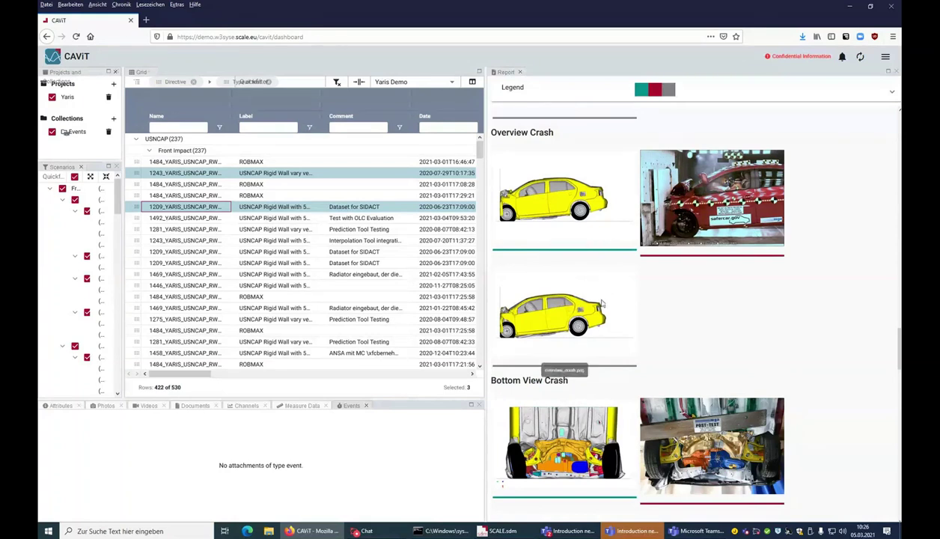
{"action": "scroll", "coordinate": [750, 320], "scroll_direction": "down", "scroll_amount": 5}
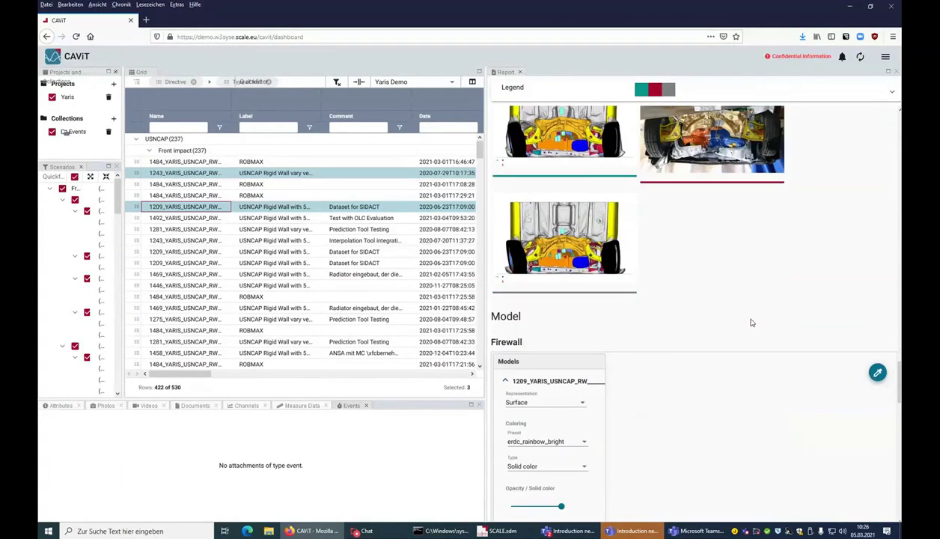
{"action": "scroll", "coordinate": [703, 288], "scroll_direction": "down", "scroll_amount": 4}
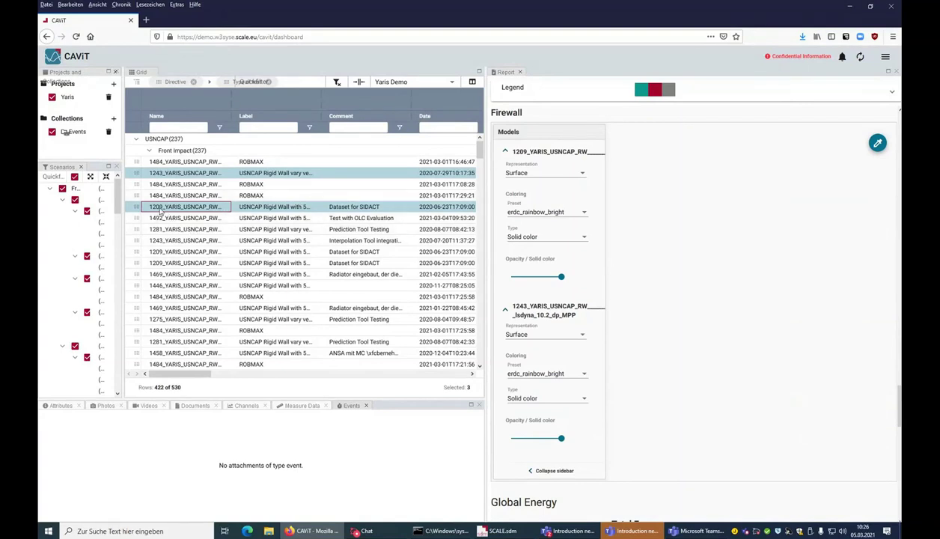
- Show the report for simulation 1209_YARIS_USNCAP alone, switch to 1243_YARIS_USNCAP alone, and return to 1209_YARIS_USNCAP
{"action": "left_click", "coordinate": [159, 211]}
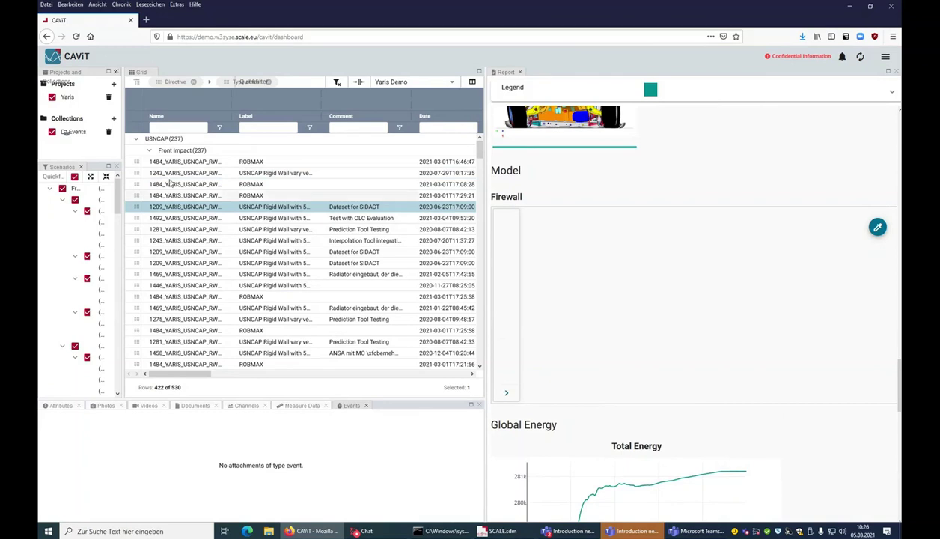
{"action": "left_click", "coordinate": [165, 174]}
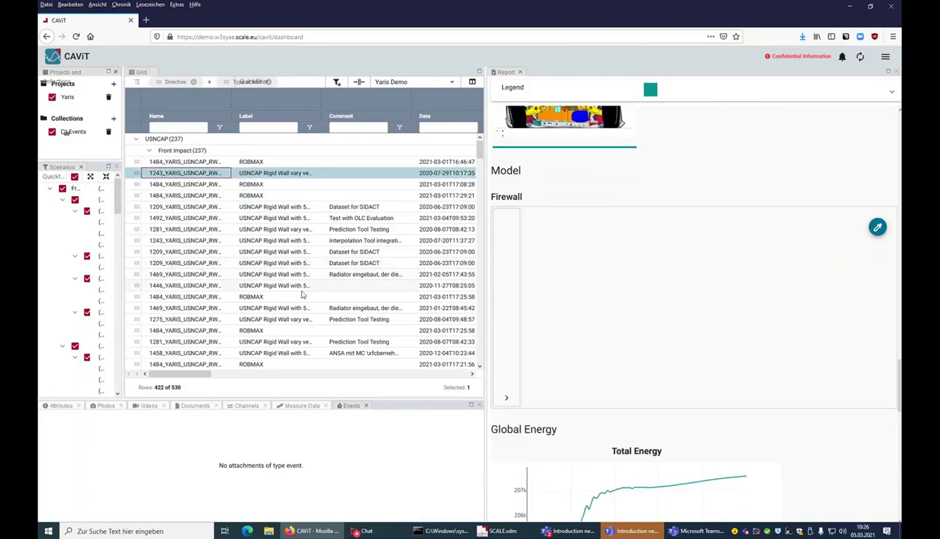
{"action": "left_click", "coordinate": [173, 206]}
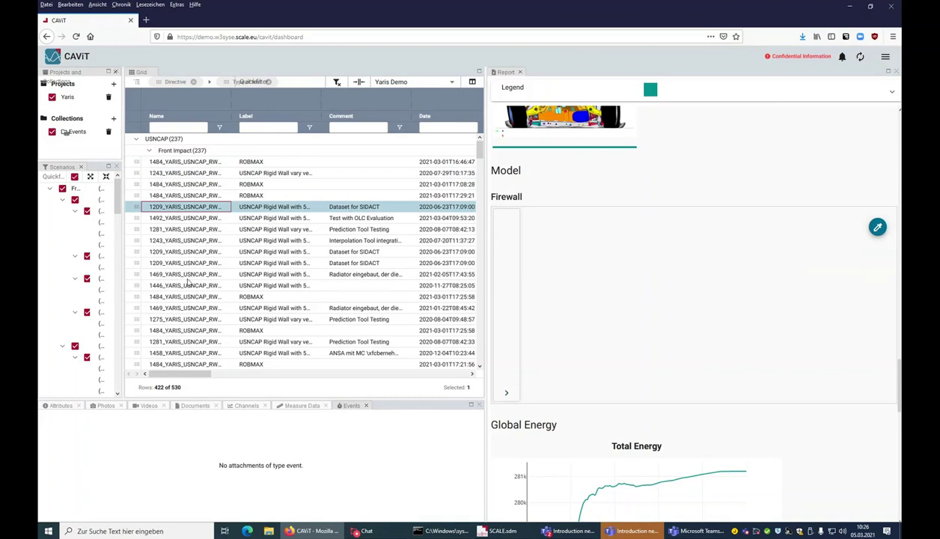
- Show the report for simulation 1484_YARIS_USNCAP dated 2021-03-01T16:42:10, return to 1243_YARIS_USNCAP dated 2020-07-29T10:17:35, and inspect its Firewall model display settings
{"action": "scroll", "coordinate": [188, 283], "scroll_direction": "down", "scroll_amount": 5}
{"action": "left_click", "coordinate": [174, 225]}
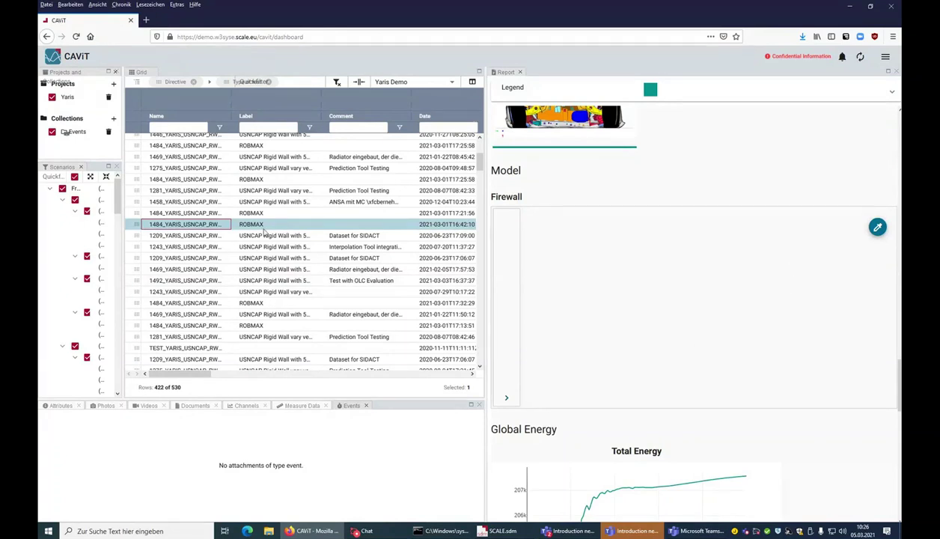
{"action": "scroll", "coordinate": [155, 233], "scroll_direction": "up", "scroll_amount": 4}
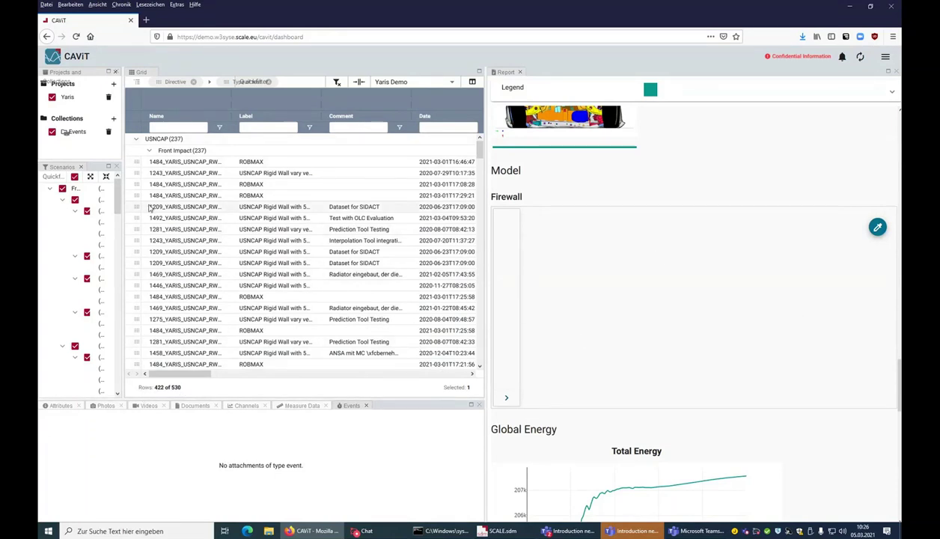
{"action": "left_click", "coordinate": [162, 173]}
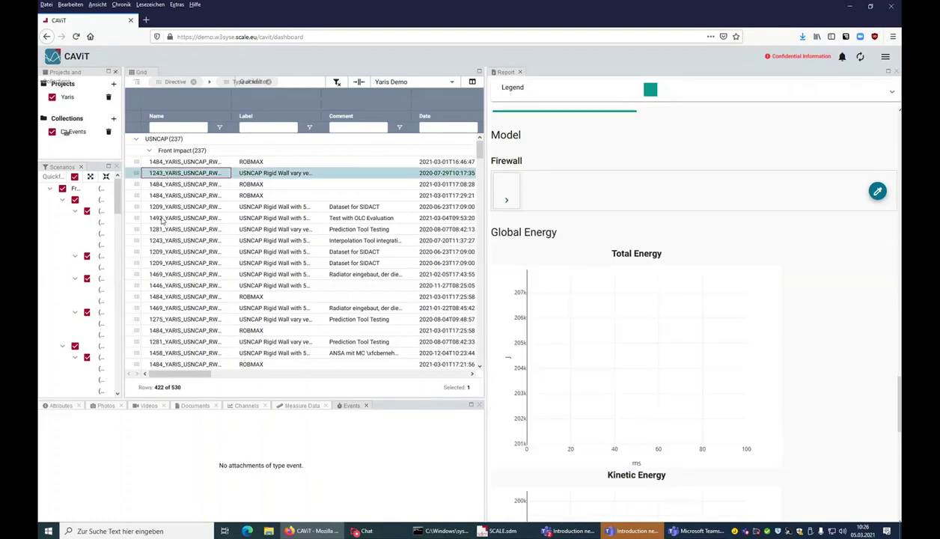
{"action": "left_click", "coordinate": [507, 399]}
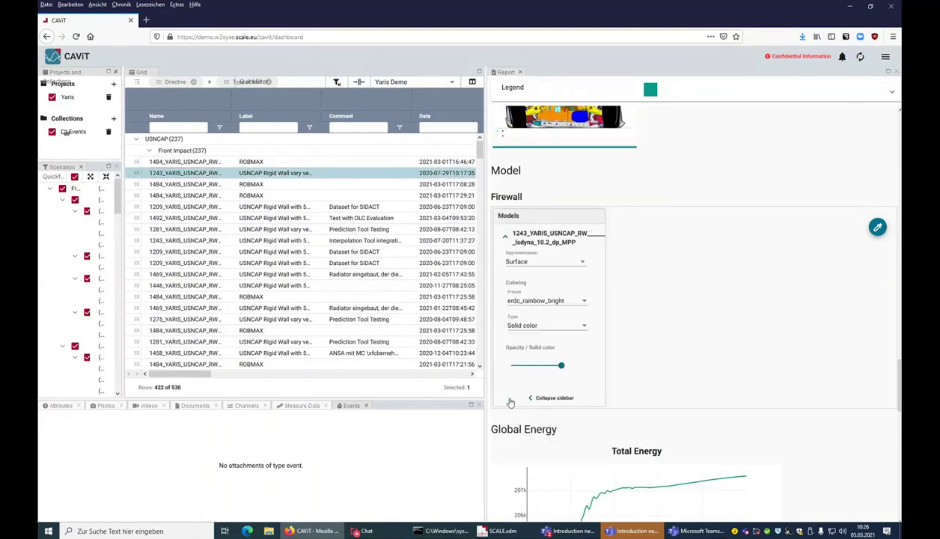
{"action": "left_click", "coordinate": [553, 399]}
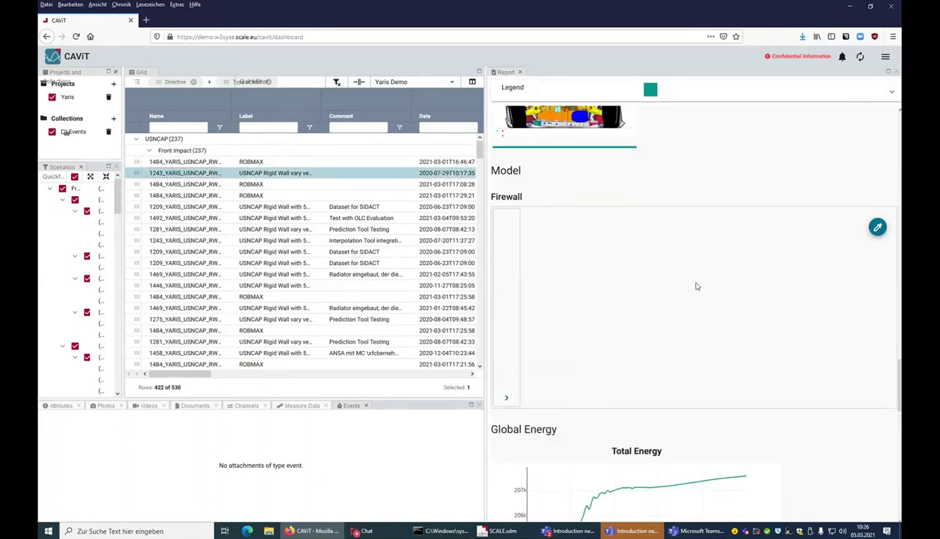
- Narrow the Report to widen the grid and examine the Total Energy and Kinetic Energy curves under Global Energy
{"action": "left_click_drag", "start_coordinate": [485, 316], "coordinate": [542, 316]}
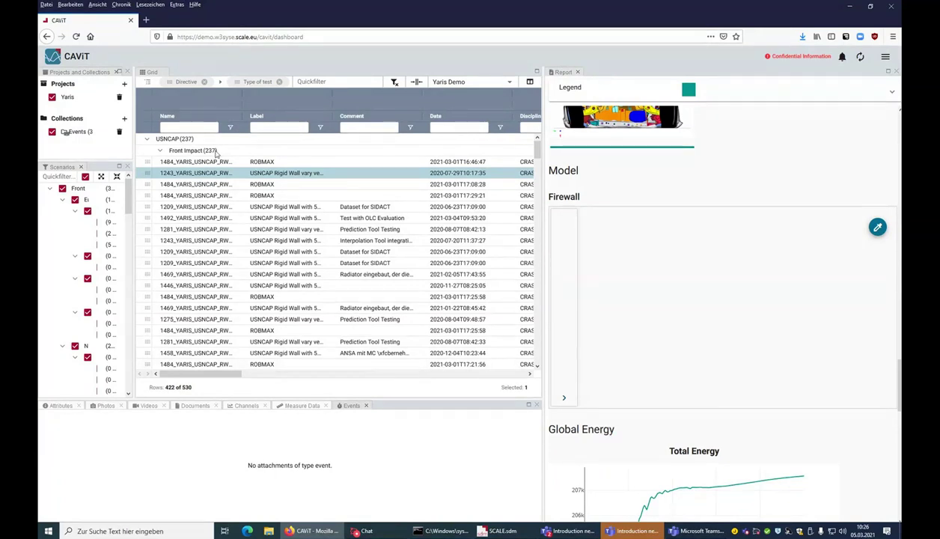
{"action": "scroll", "coordinate": [649, 447], "scroll_direction": "down", "scroll_amount": 3}
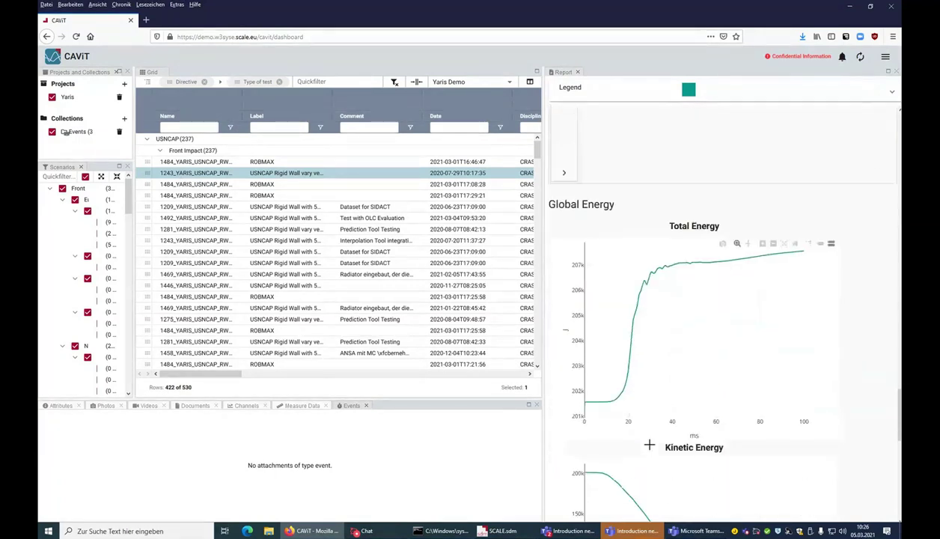
{"action": "scroll", "coordinate": [649, 445], "scroll_direction": "down", "scroll_amount": 2}
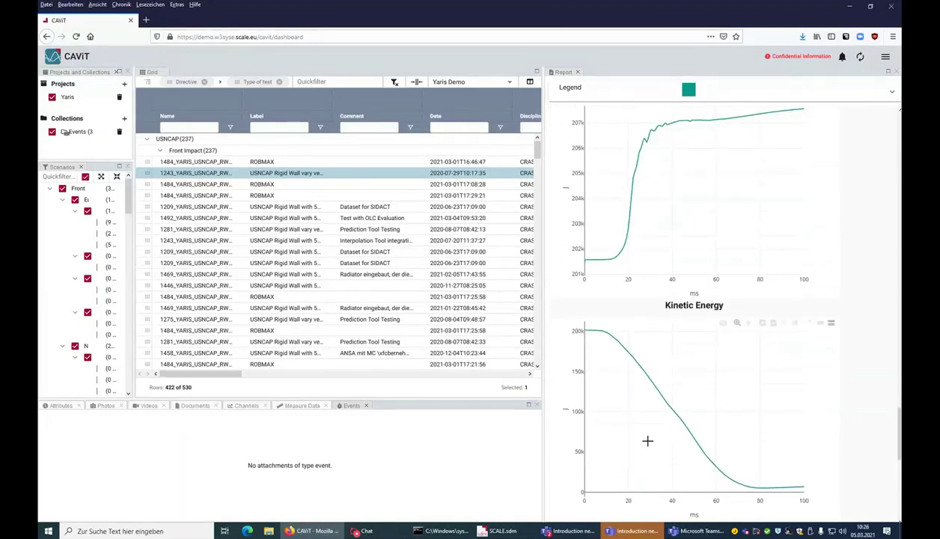
{"action": "mouse_move", "coordinate": [634, 432]}
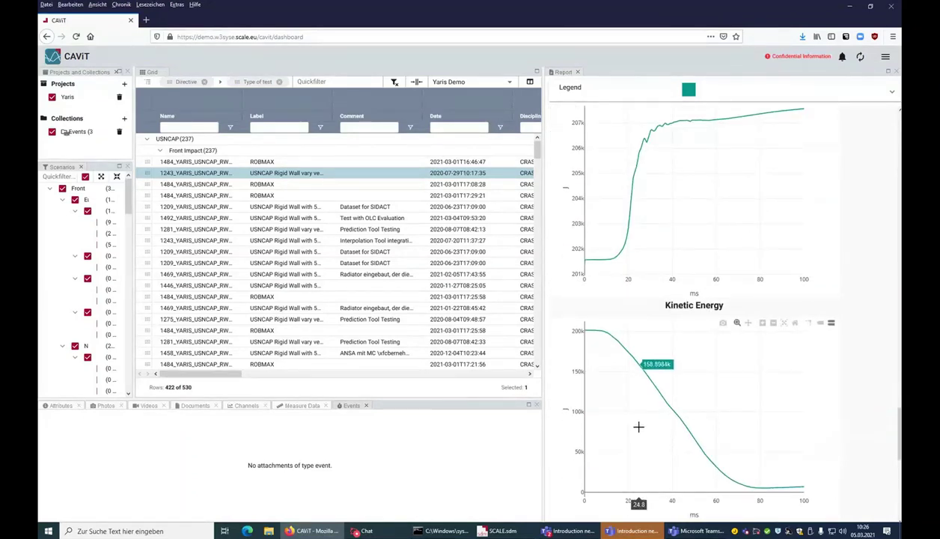
- Open demo.w3syse.scale.eu in a new browser tab and load the YARIS NVH preset
{"action": "left_click", "coordinate": [146, 21]}
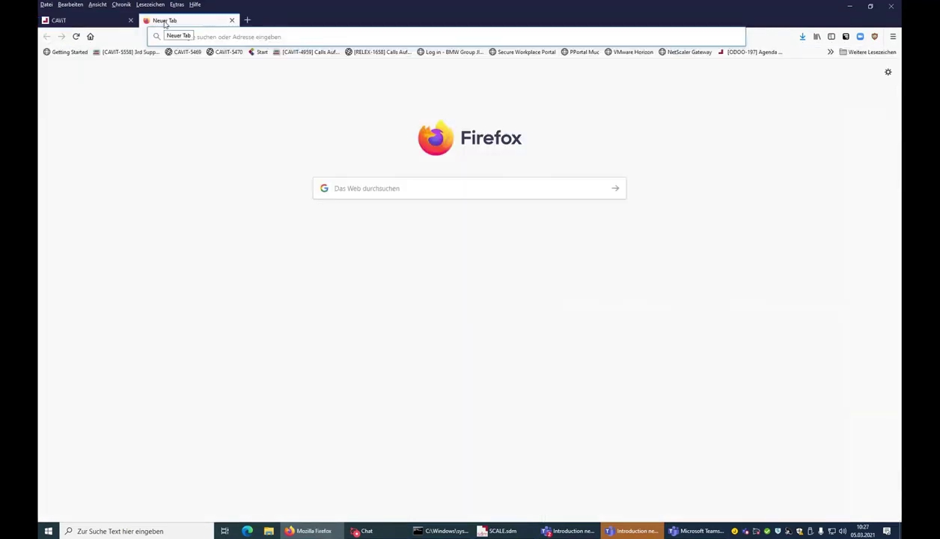
{"action": "type", "text": "demo.w3syse.scale.eu/"}
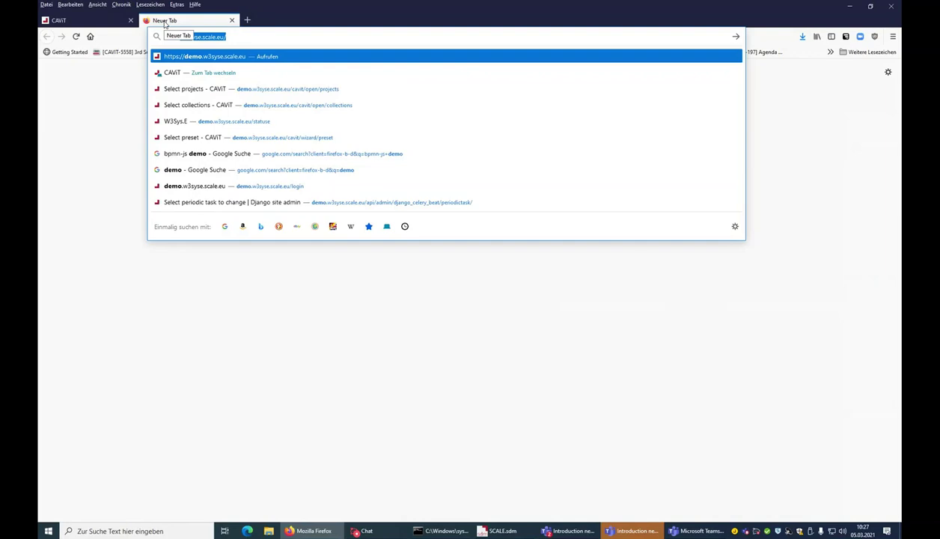
{"action": "key", "text": "Return"}
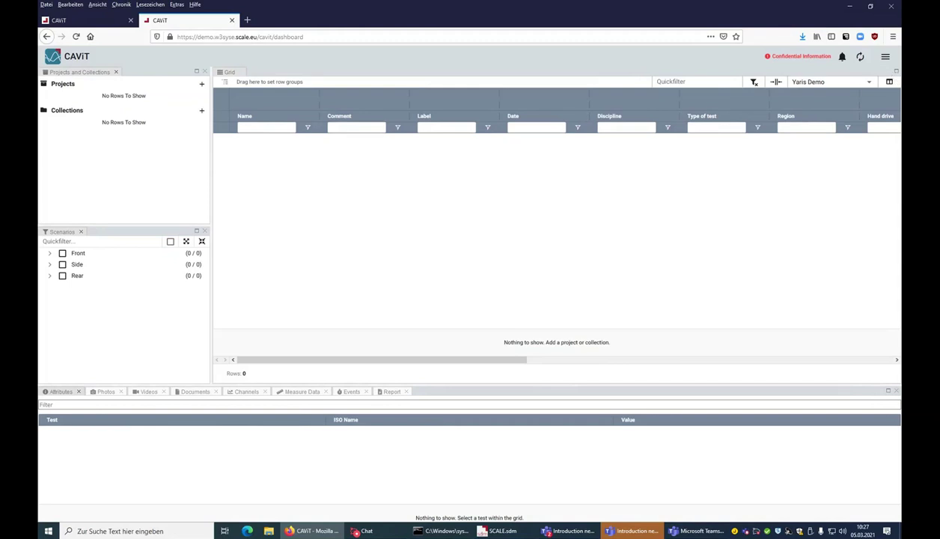
{"action": "left_click", "coordinate": [885, 57]}
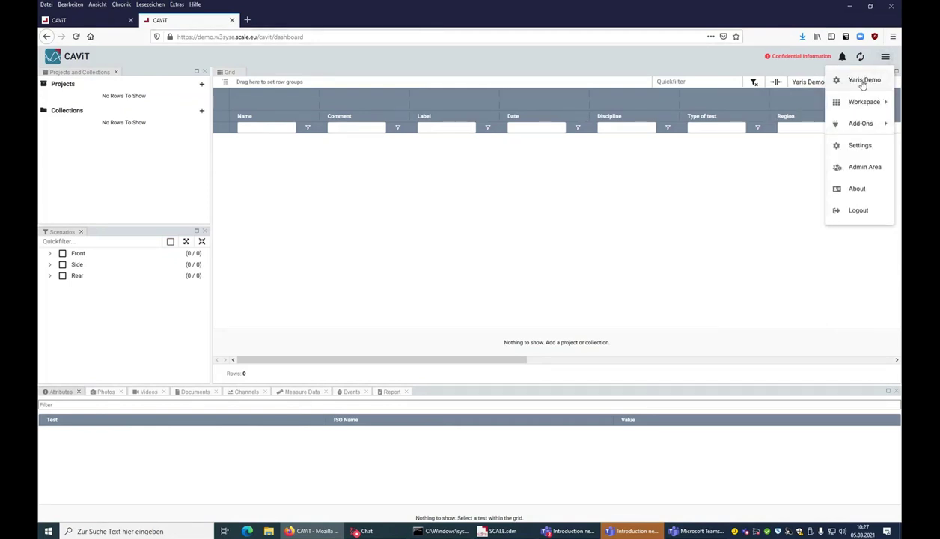
{"action": "left_click", "coordinate": [863, 83]}
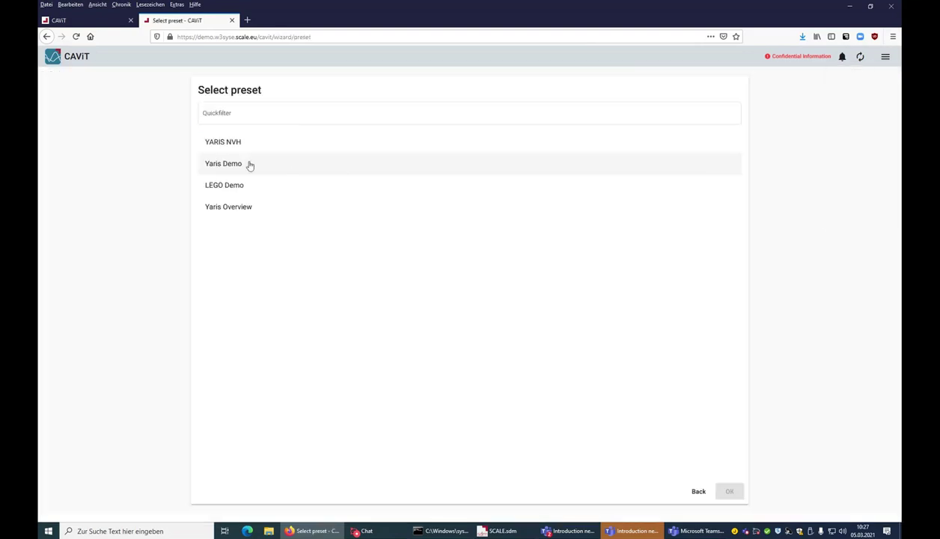
{"action": "left_click", "coordinate": [229, 143]}
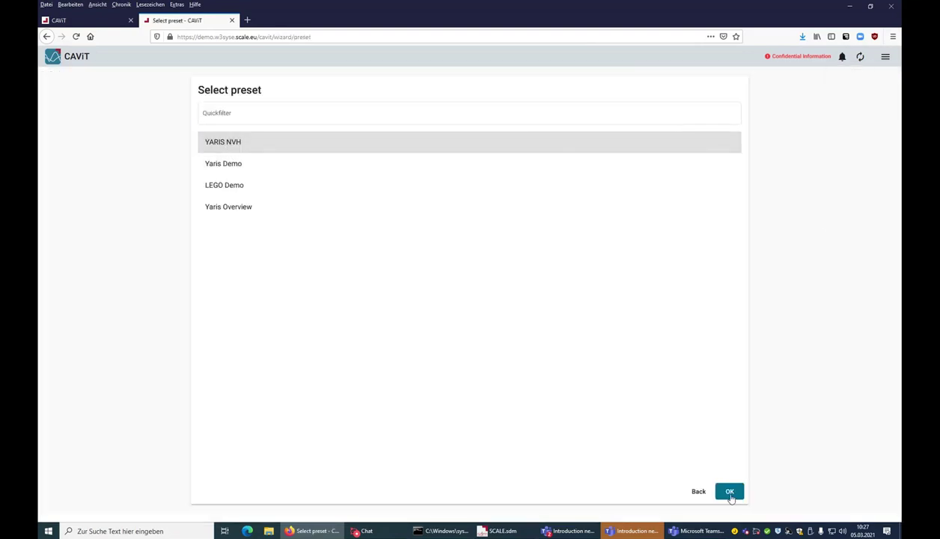
{"action": "left_click", "coordinate": [730, 493]}
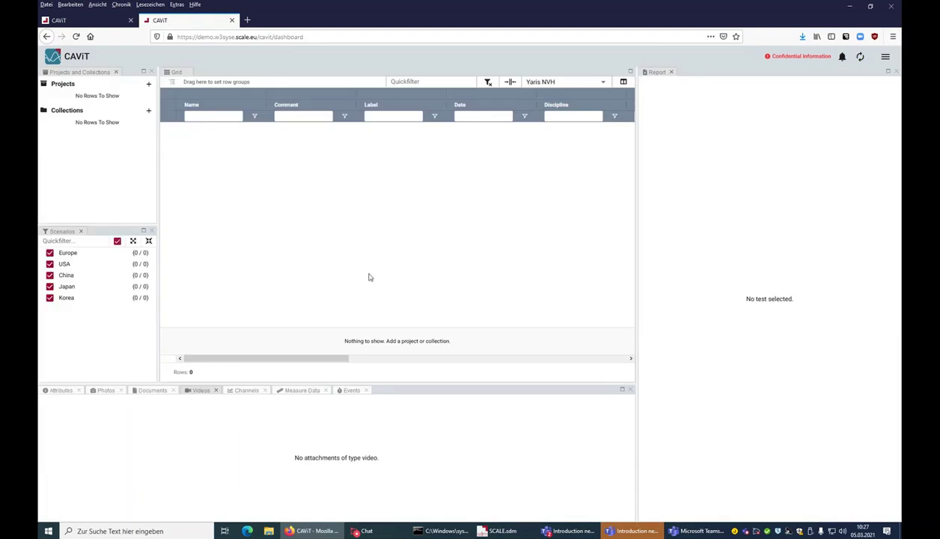
- Load the Yaris project with the Disziplin attribute filter for NVH enabled
{"action": "left_click", "coordinate": [149, 84]}
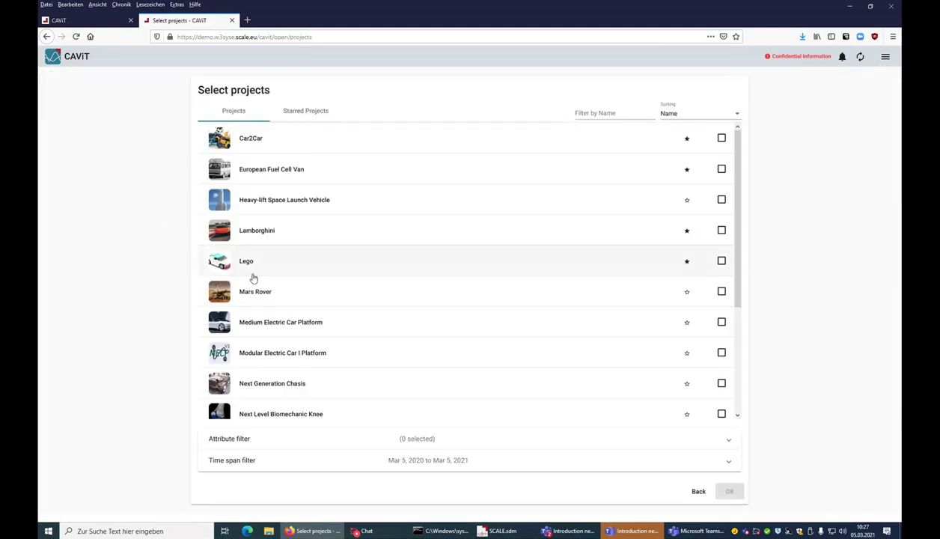
{"action": "left_click", "coordinate": [295, 440]}
{"action": "left_click", "coordinate": [223, 383]}
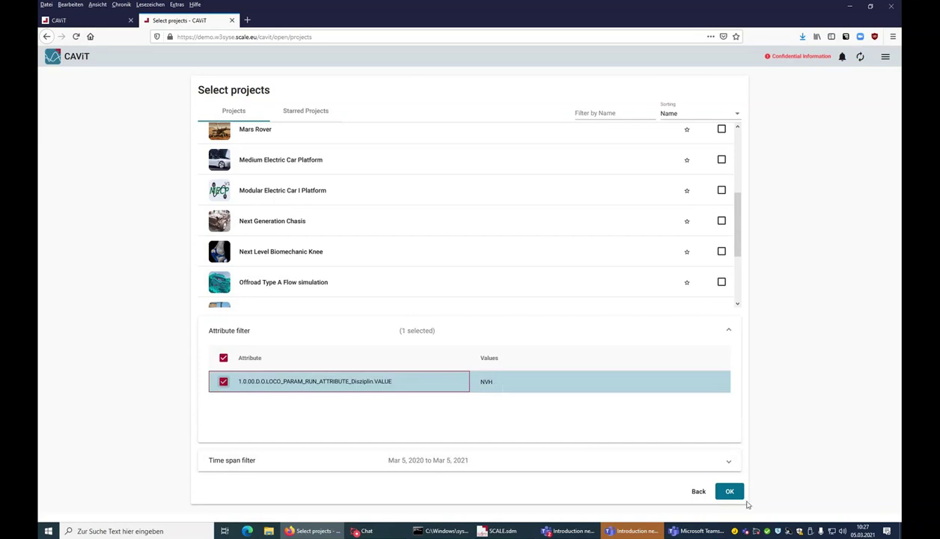
{"action": "left_click", "coordinate": [730, 491]}
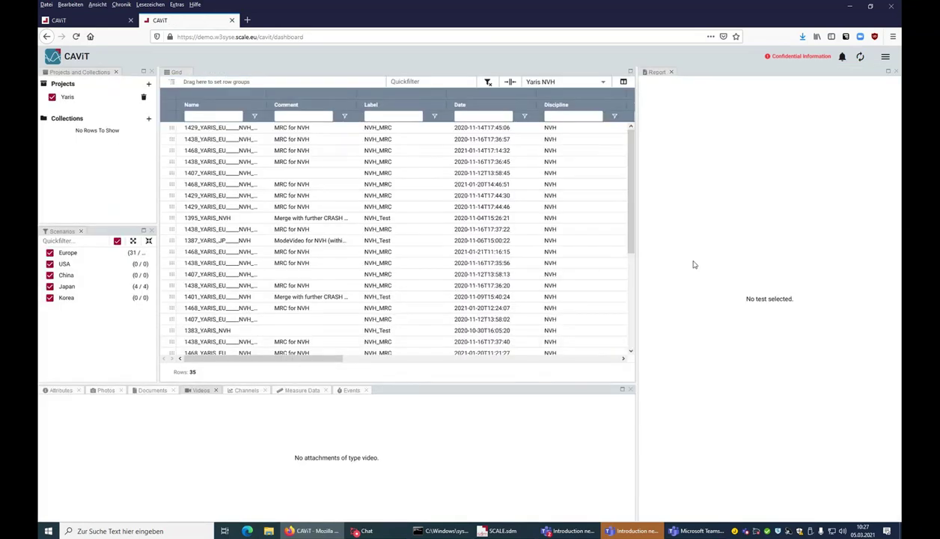
- Widen the grid and its Name column and select simulation 1438_YARIS_EU____NVH_04 dated 2020-11-16T17:36:20
{"action": "left_click_drag", "start_coordinate": [642, 278], "coordinate": [689, 277]}
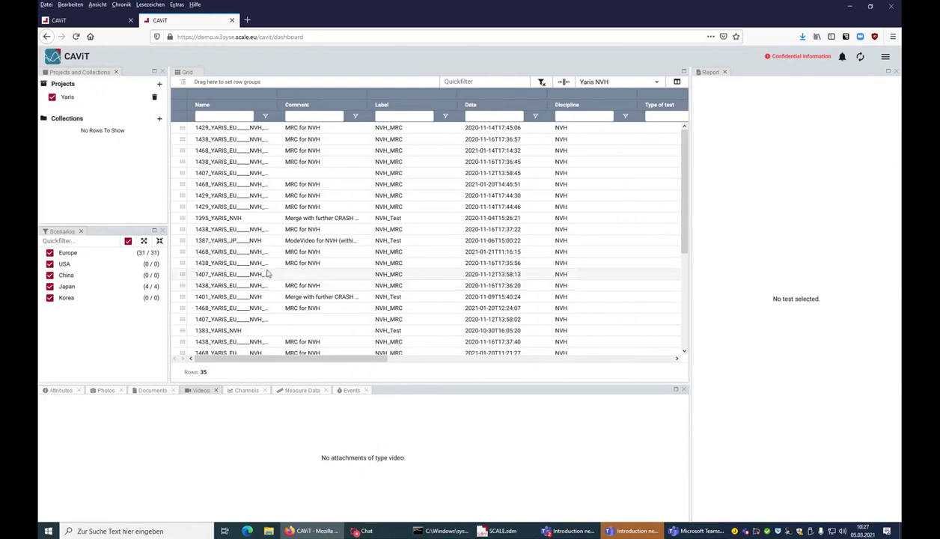
{"action": "left_click_drag", "start_coordinate": [276, 91], "coordinate": [337, 92]}
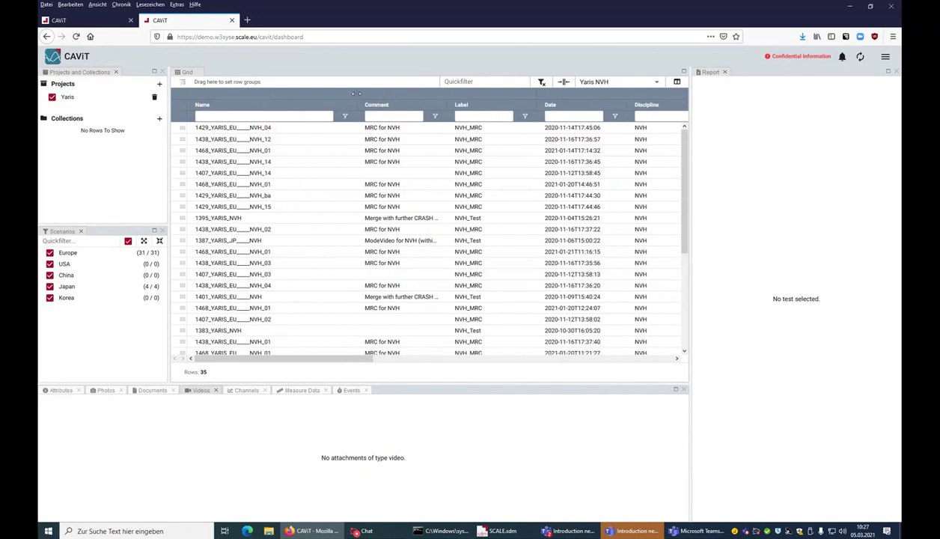
{"action": "left_click", "coordinate": [225, 285]}
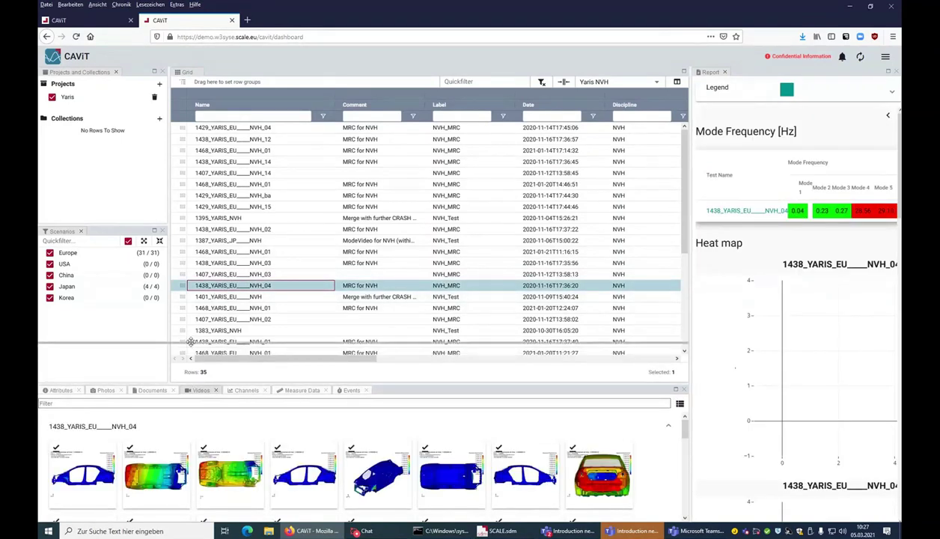
- Enlarge the Videos area, play the Mode_03_BOTTOM.webm animation of the selected simulation and close it
{"action": "left_click_drag", "start_coordinate": [193, 381], "coordinate": [193, 340]}
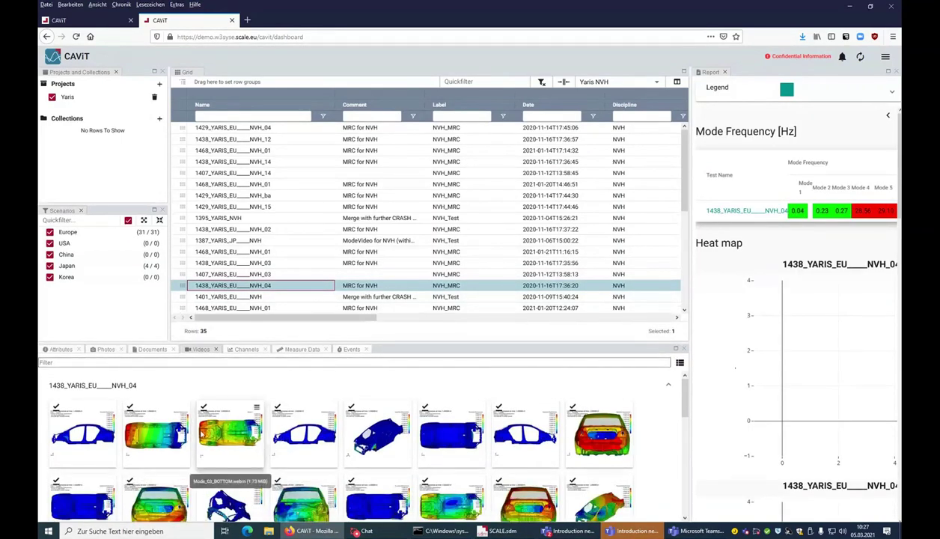
{"action": "left_click", "coordinate": [213, 468]}
{"action": "left_click", "coordinate": [456, 309]}
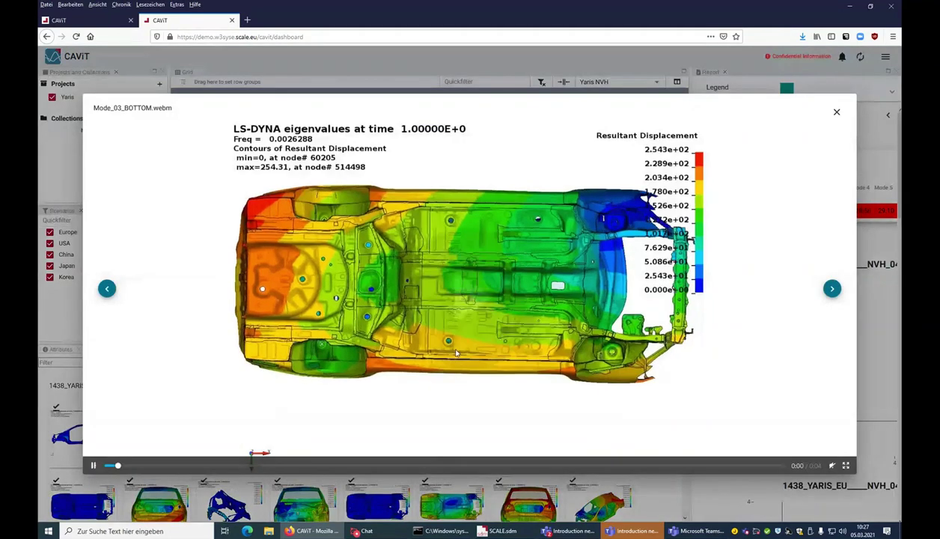
{"action": "left_click", "coordinate": [837, 112]}
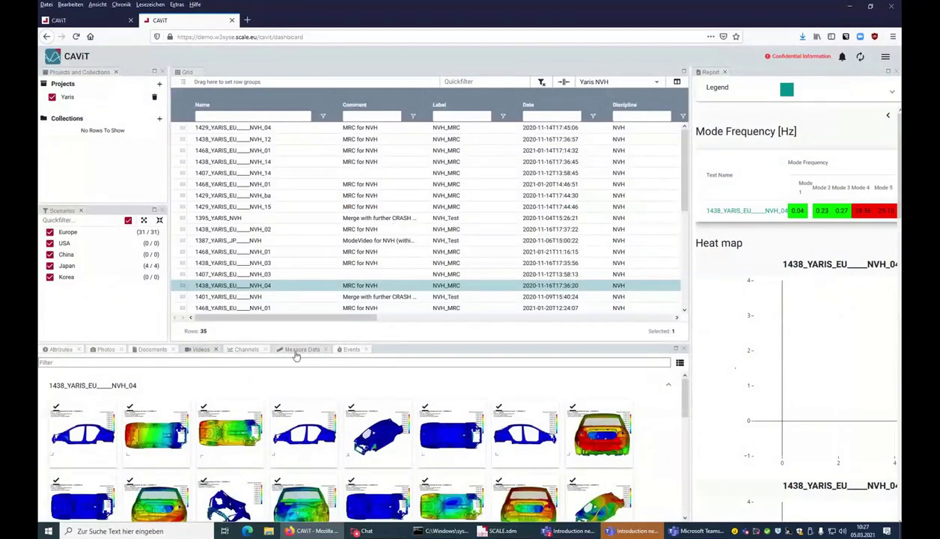
- Widen the Report, add 1429_YARIS_EU____NVH_15 to the selection, and compare the mode frequencies and heat maps of both simulations
{"action": "left_click_drag", "start_coordinate": [690, 332], "coordinate": [601, 332]}
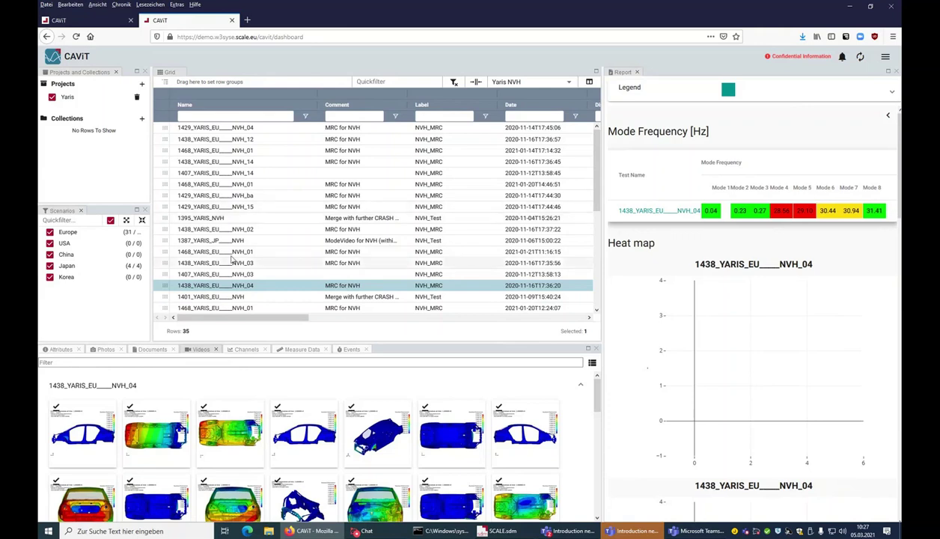
{"action": "left_click", "coordinate": [200, 208], "text": "ctrl"}
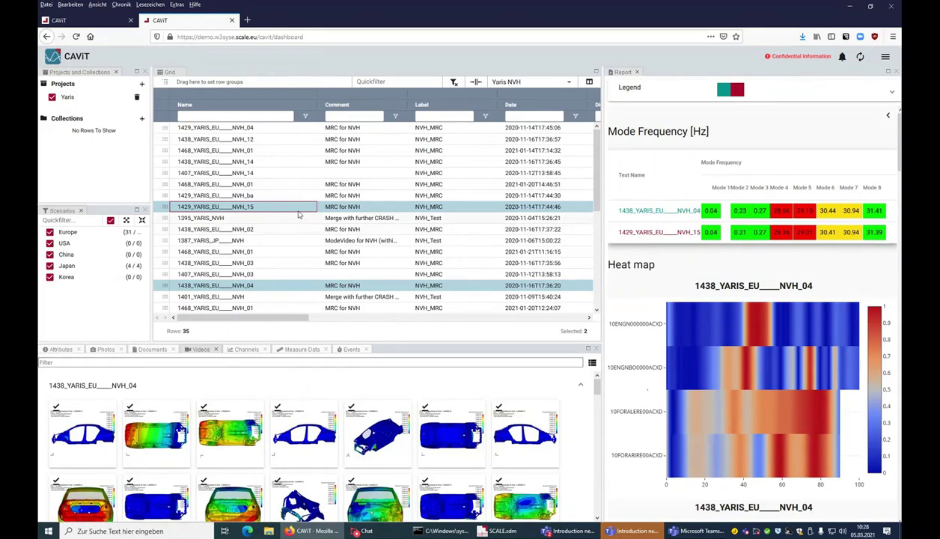
{"action": "scroll", "coordinate": [613, 325], "scroll_direction": "down", "scroll_amount": 2}
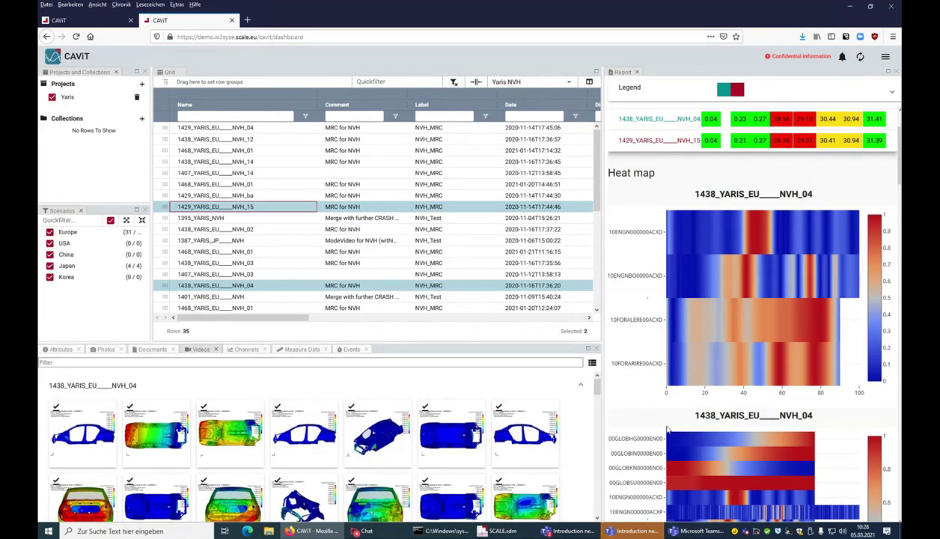
{"action": "scroll", "coordinate": [637, 424], "scroll_direction": "down", "scroll_amount": 3}
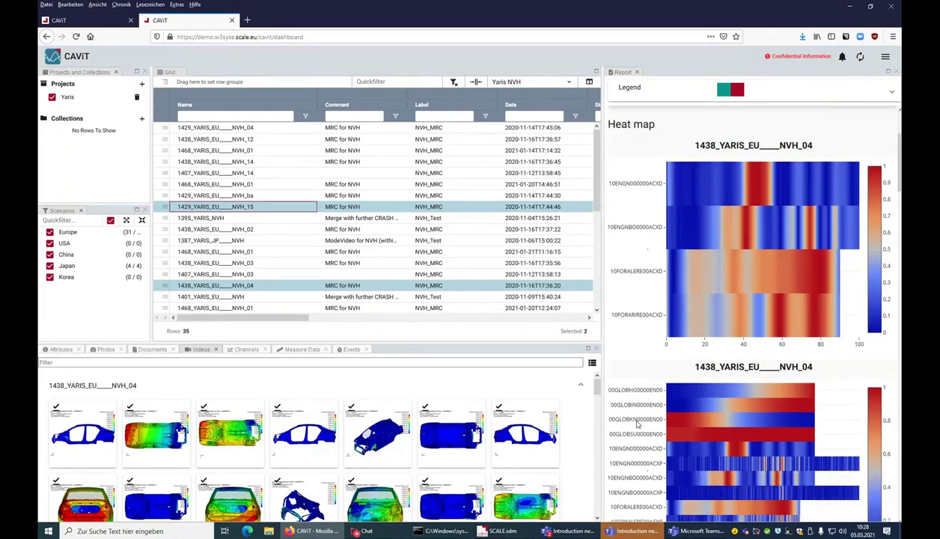
{"action": "scroll", "coordinate": [637, 425], "scroll_direction": "down", "scroll_amount": 10}
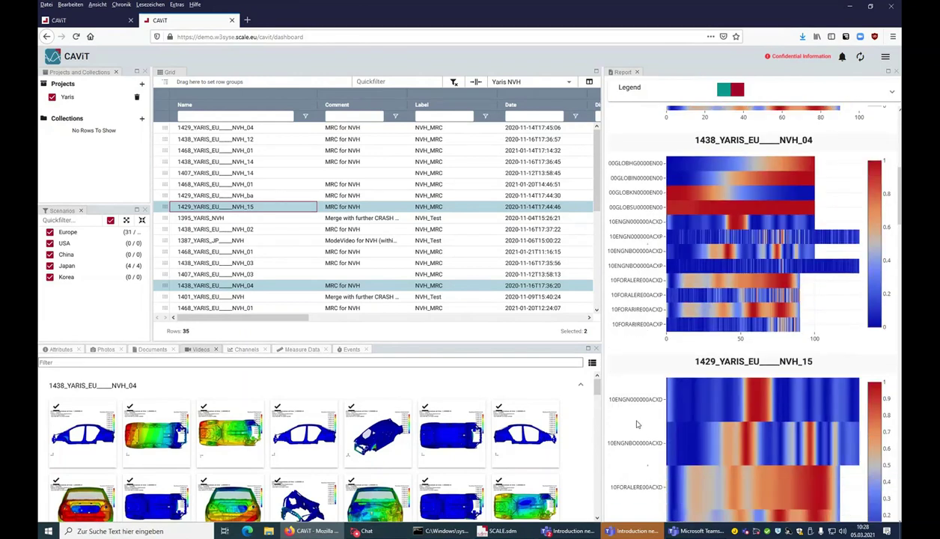
{"action": "scroll", "coordinate": [637, 424], "scroll_direction": "down", "scroll_amount": 3}
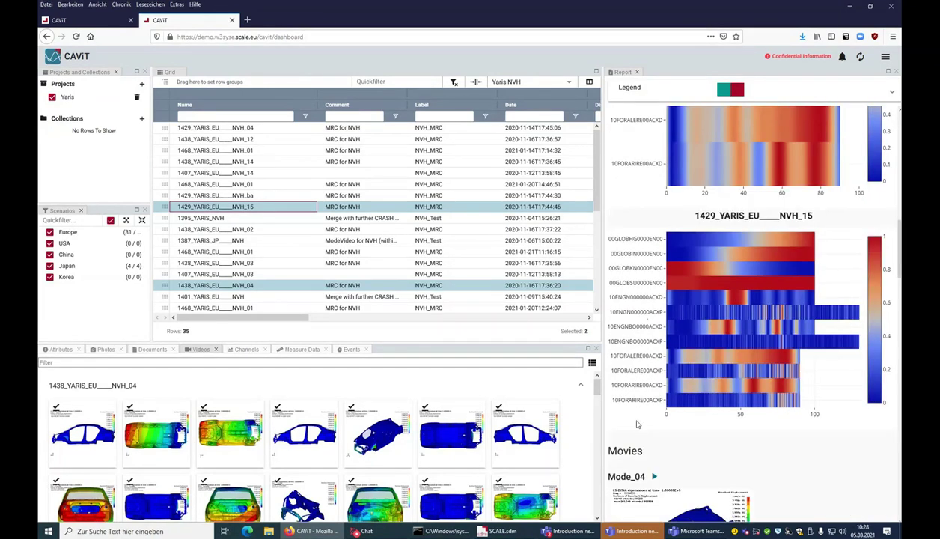
- Examine the paired Mode_04 movies of both simulations in the report, including the back, bottom, left and right views
{"action": "scroll", "coordinate": [637, 424], "scroll_direction": "down", "scroll_amount": 2}
{"action": "scroll", "coordinate": [818, 417], "scroll_direction": "down", "scroll_amount": 6}
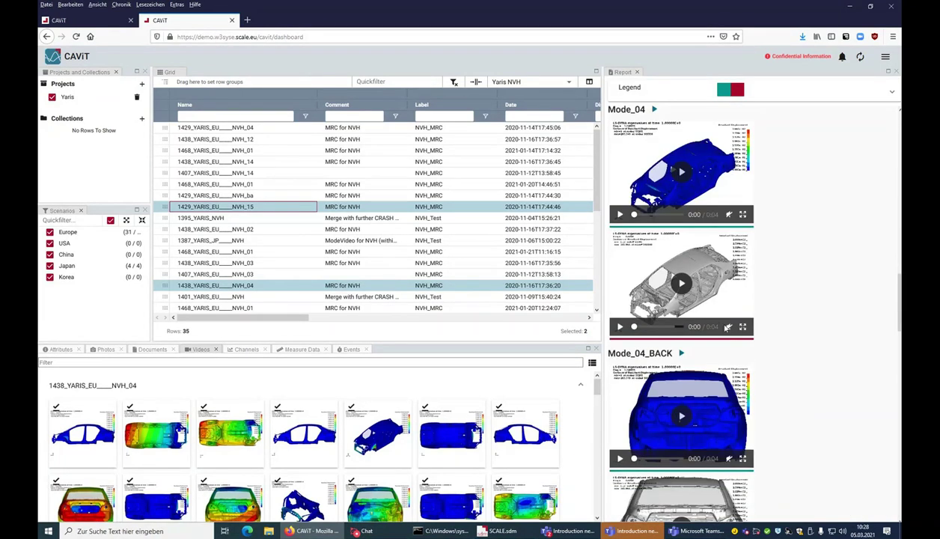
{"action": "scroll", "coordinate": [748, 399], "scroll_direction": "down", "scroll_amount": 2}
{"action": "scroll", "coordinate": [747, 399], "scroll_direction": "down", "scroll_amount": 3}
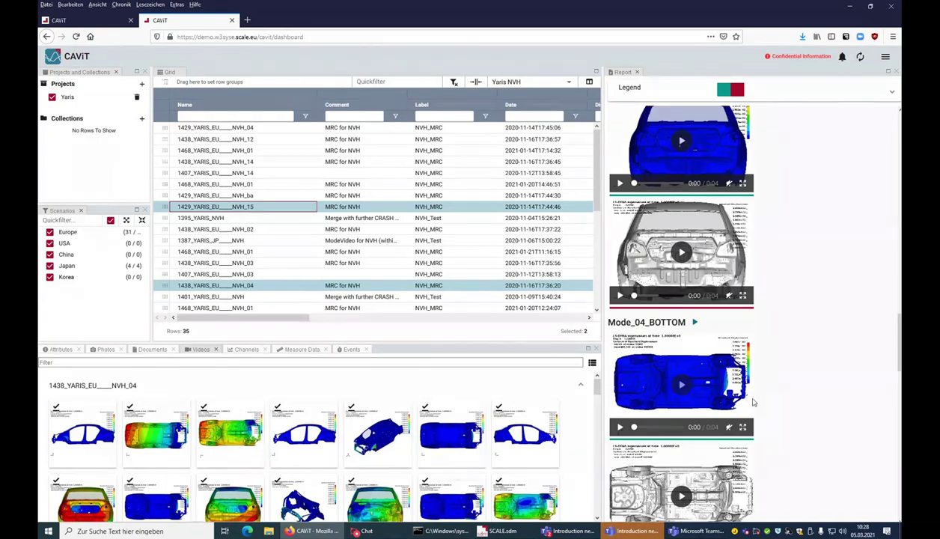
{"action": "scroll", "coordinate": [741, 389], "scroll_direction": "down", "scroll_amount": 4}
{"action": "scroll", "coordinate": [754, 402], "scroll_direction": "down", "scroll_amount": 3}
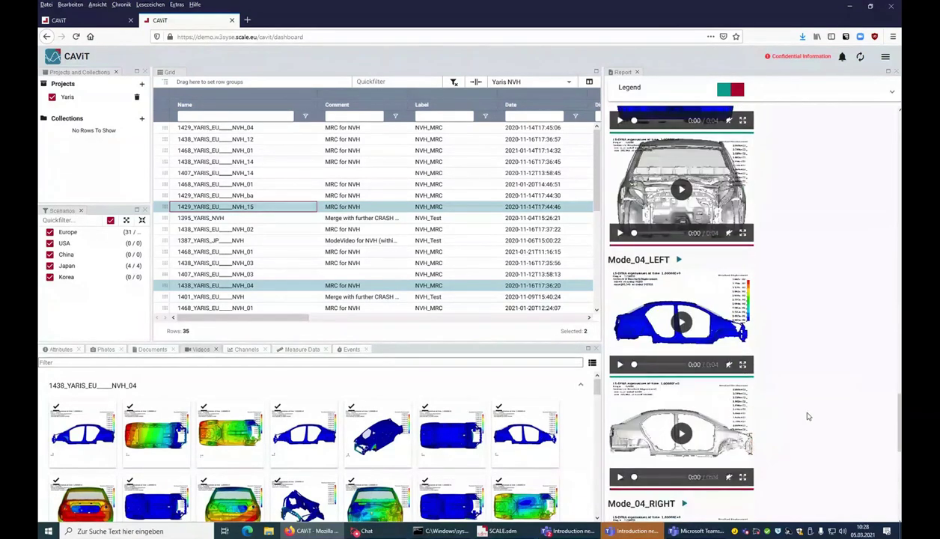
{"action": "scroll", "coordinate": [804, 413], "scroll_direction": "down", "scroll_amount": 3}
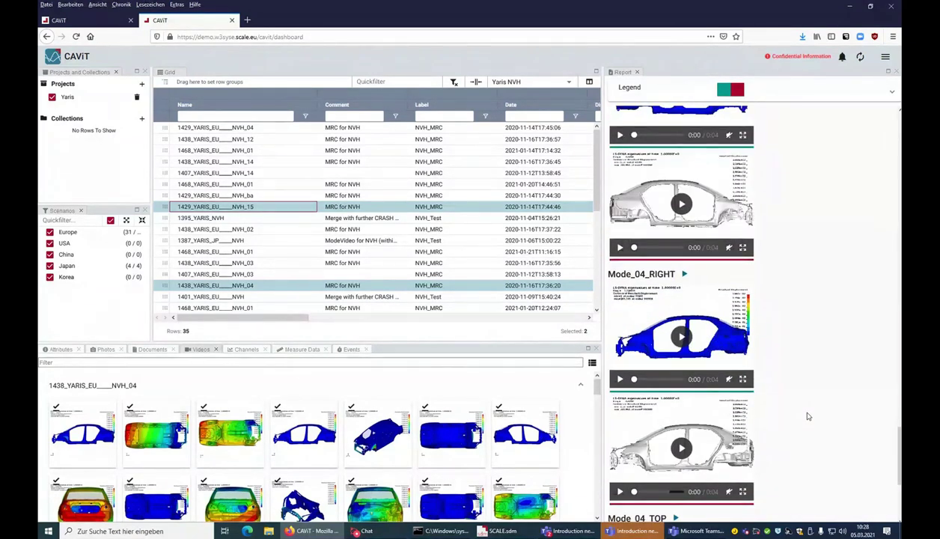
- Show the grid's Date, Discipline and Region columns and widen the Report so the paired Mode_04 movies sit side by side
{"action": "scroll", "coordinate": [807, 416], "scroll_direction": "up", "scroll_amount": 10}
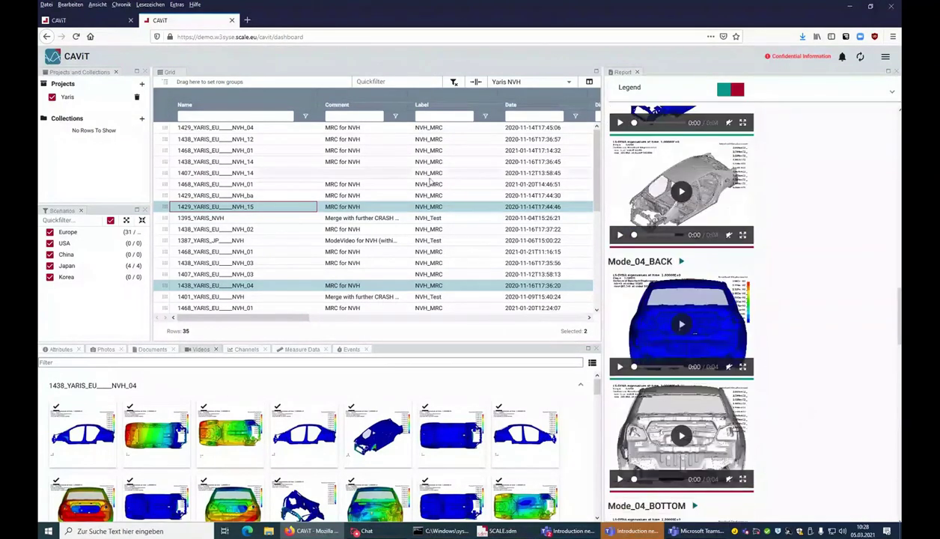
{"action": "left_click_drag", "start_coordinate": [259, 318], "coordinate": [369, 321]}
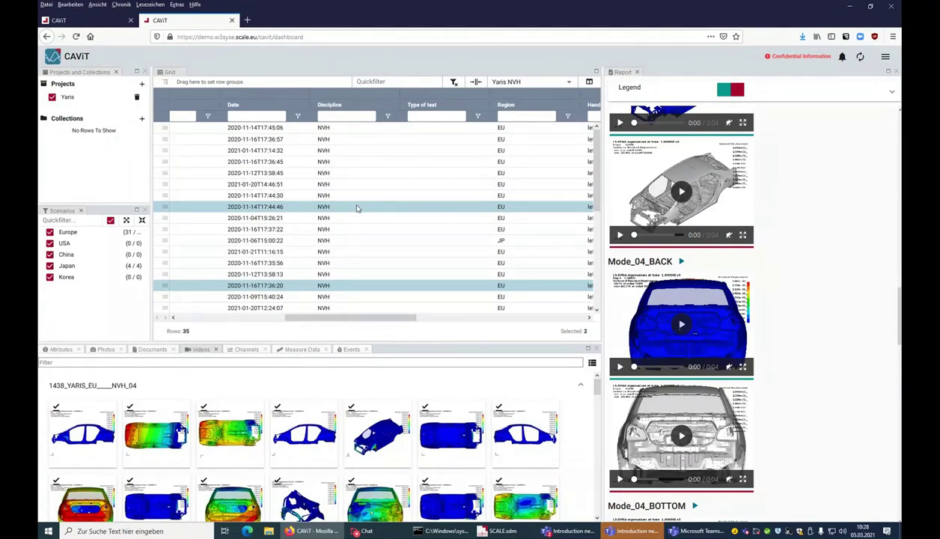
{"action": "left_click_drag", "start_coordinate": [594, 221], "coordinate": [513, 220]}
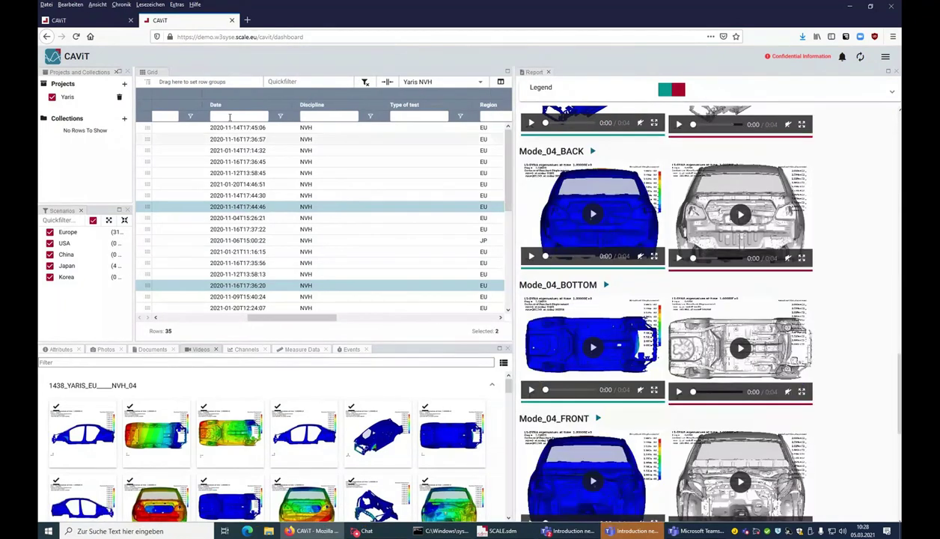
- Switch to the Yaris Demo crash dashboard, widen its grid and show the photos of the selected simulation
{"action": "left_click", "coordinate": [100, 25]}
{"action": "left_click_drag", "start_coordinate": [547, 255], "coordinate": [677, 252]}
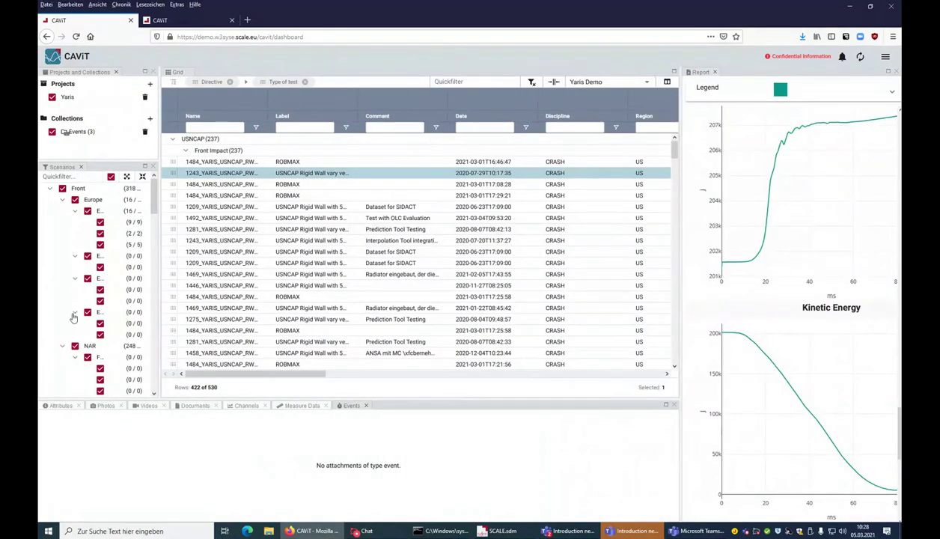
{"action": "left_click", "coordinate": [105, 405]}
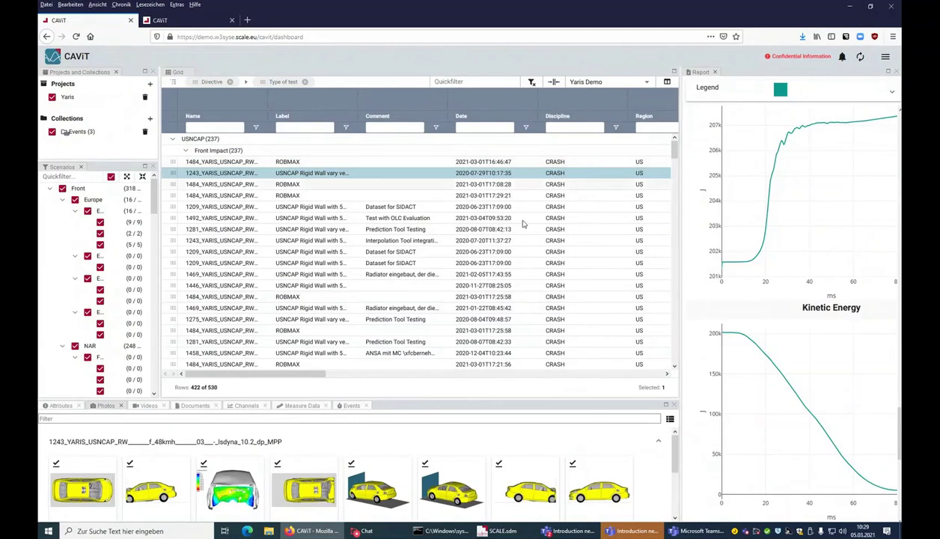
- Filter the grid by "robmax", add Label as a third grouping level and expand the groups down to the ROBMAX simulations
{"action": "left_click", "coordinate": [483, 80]}
{"action": "type", "text": "robmax"}
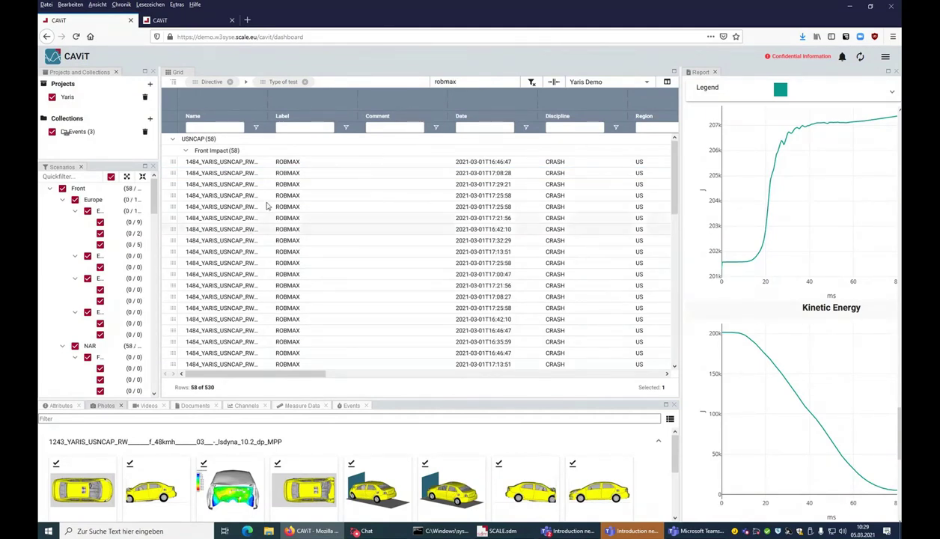
{"action": "left_click_drag", "start_coordinate": [283, 118], "coordinate": [338, 84]}
{"action": "left_click", "coordinate": [173, 140]}
{"action": "left_click", "coordinate": [186, 152]}
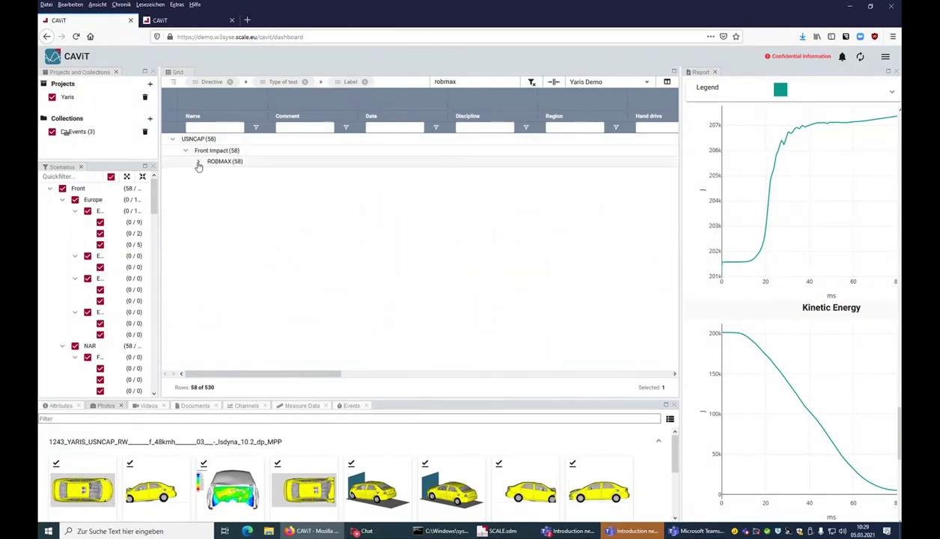
{"action": "left_click", "coordinate": [198, 163]}
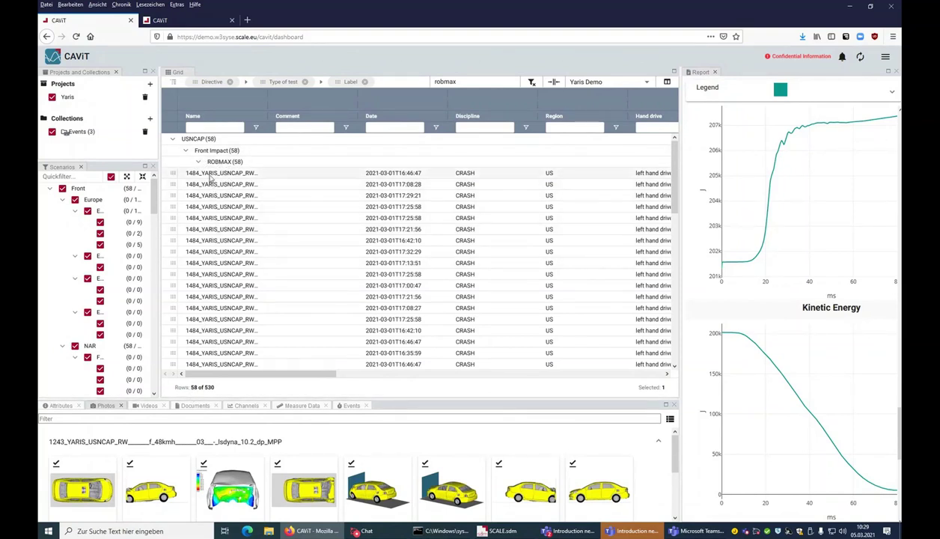
- Select the Barrier offset (y), Vehicle speed, Firewall Intrusion and OLC values of all ROBMAX simulations and send them to Data Analysis (0.6.0)
{"action": "left_click_drag", "start_coordinate": [307, 371], "coordinate": [660, 389]}
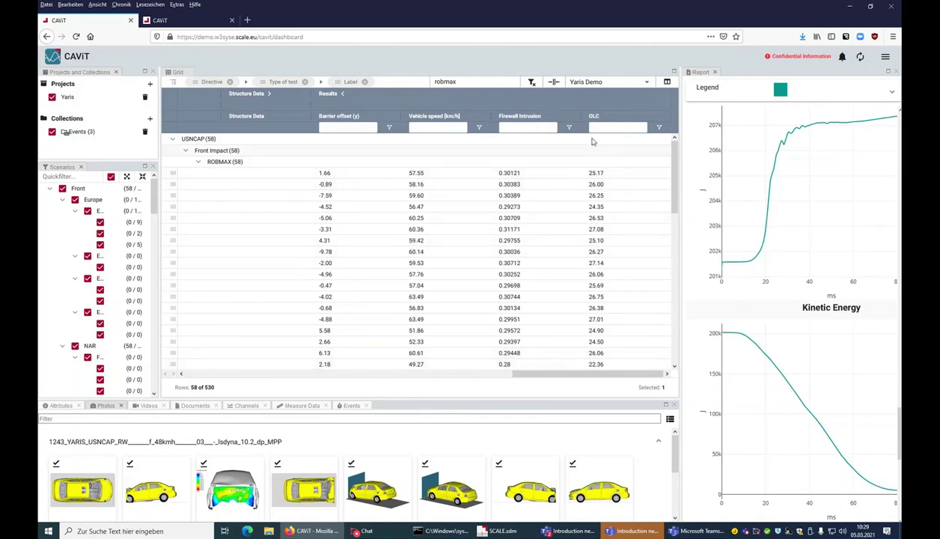
{"action": "left_click_drag", "start_coordinate": [324, 173], "coordinate": [586, 384]}
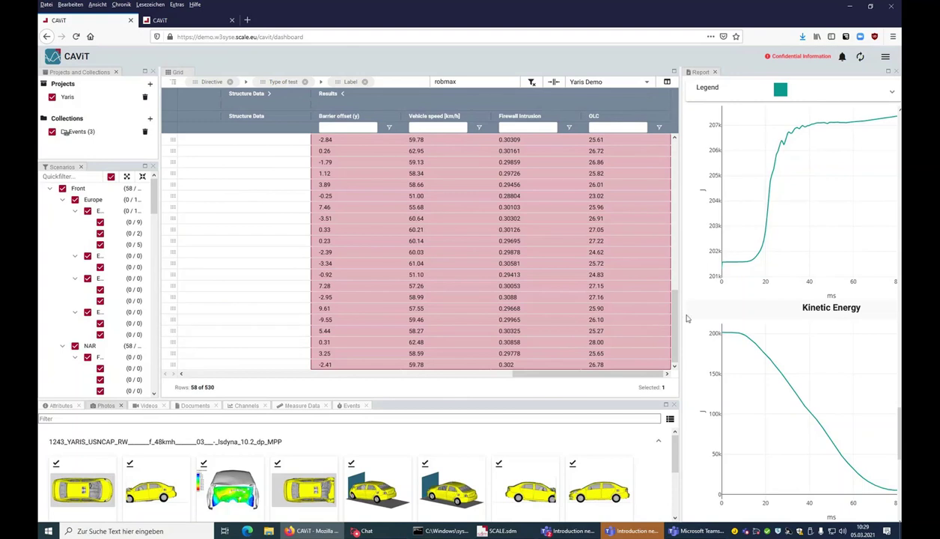
{"action": "scroll", "coordinate": [587, 247], "scroll_direction": "up", "scroll_amount": 5}
{"action": "right_click", "coordinate": [476, 214]}
{"action": "mouse_move", "coordinate": [513, 224]}
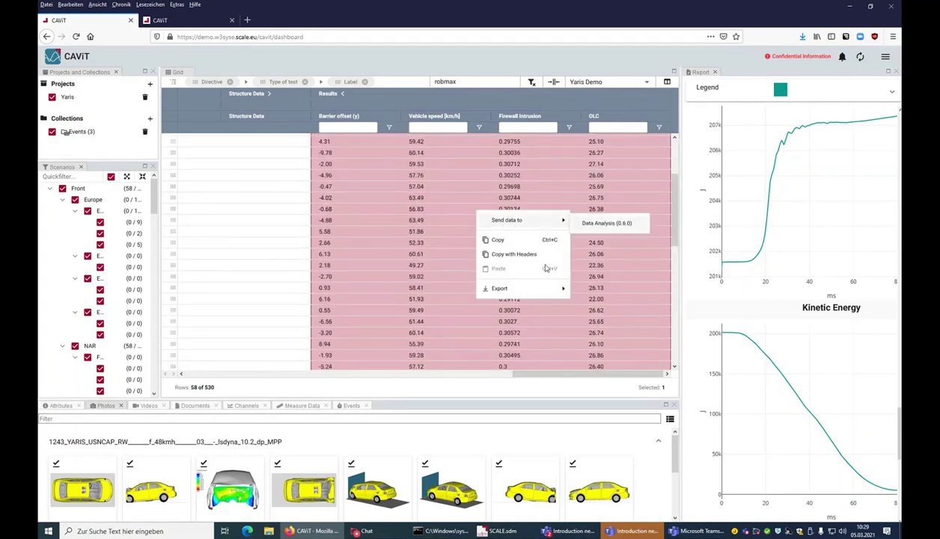
{"action": "left_click", "coordinate": [589, 224]}
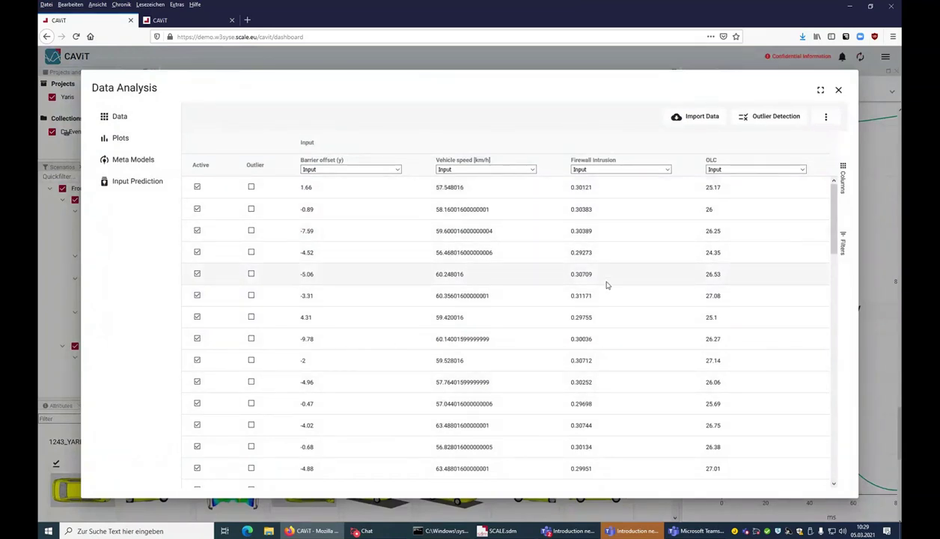
- Set the Firewall Intrusion and OLC columns to Output in the data table
{"action": "left_click", "coordinate": [603, 170]}
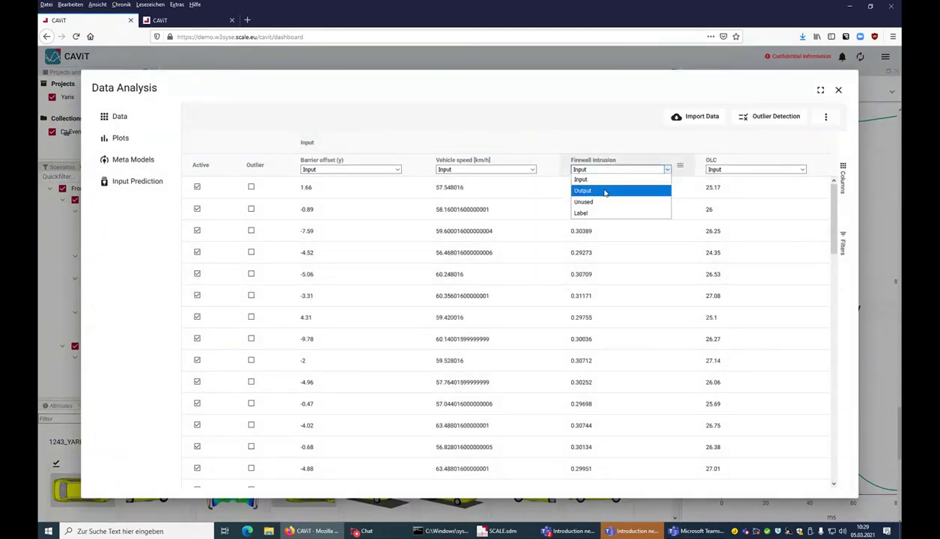
{"action": "left_click", "coordinate": [605, 191]}
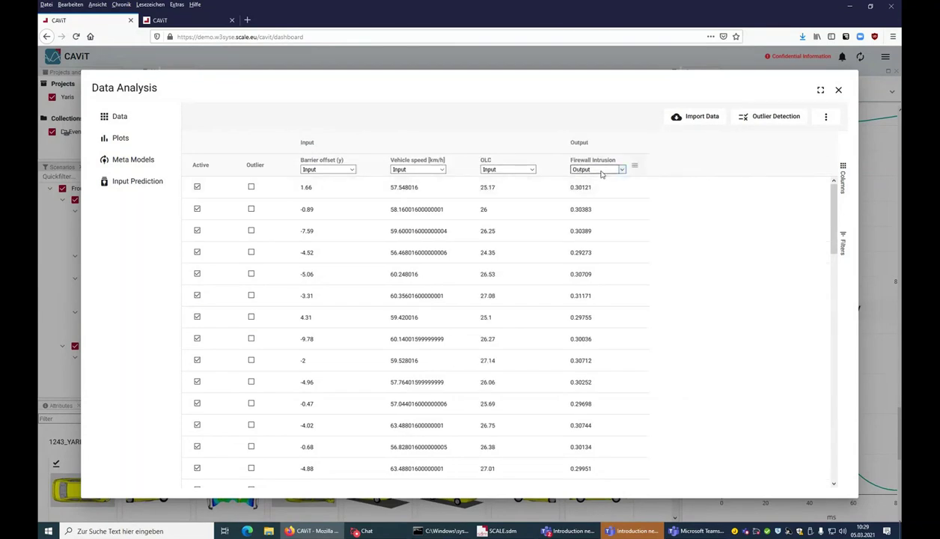
{"action": "left_click", "coordinate": [502, 172]}
{"action": "left_click", "coordinate": [502, 192]}
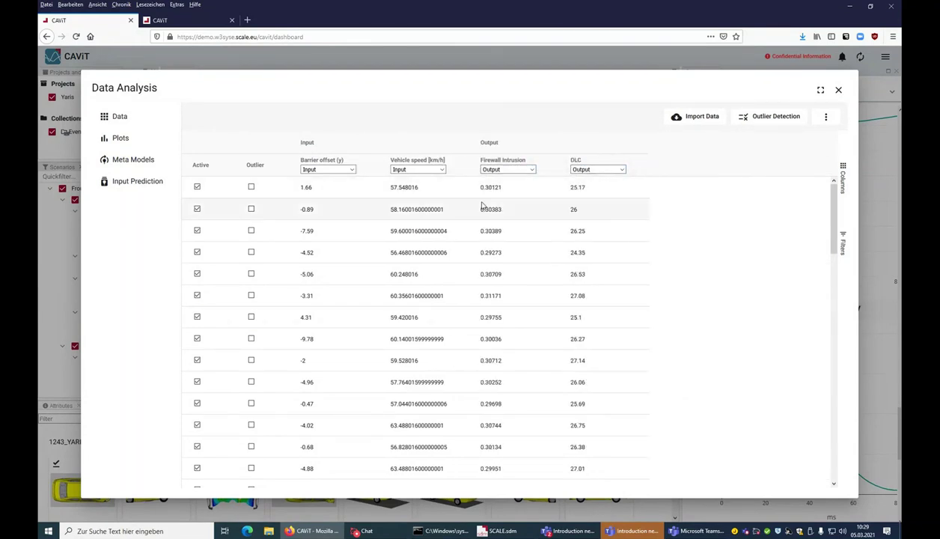
- Open the plots and remove the existing 3D plot and the second Data Overview, keeping the first Data Overview
{"action": "left_click", "coordinate": [116, 139]}
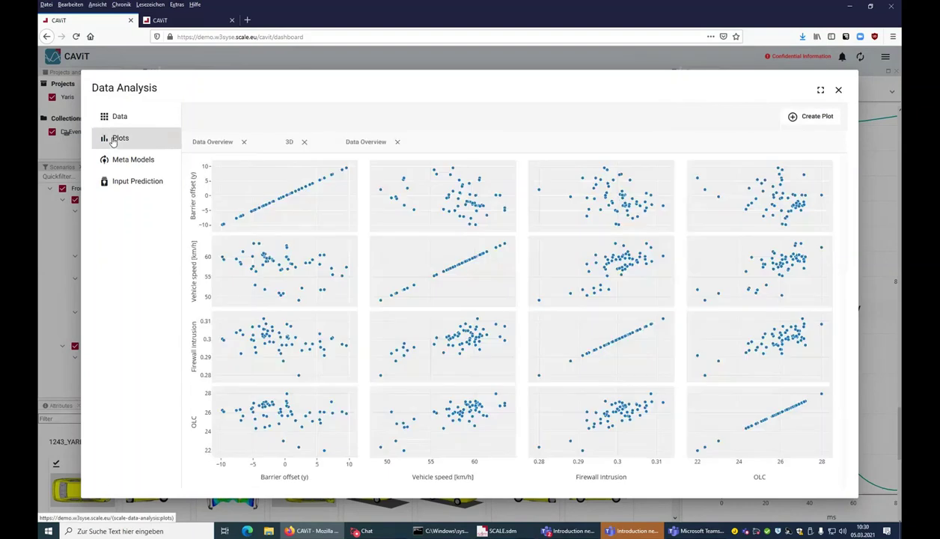
{"action": "left_click", "coordinate": [400, 142]}
{"action": "left_click", "coordinate": [304, 141]}
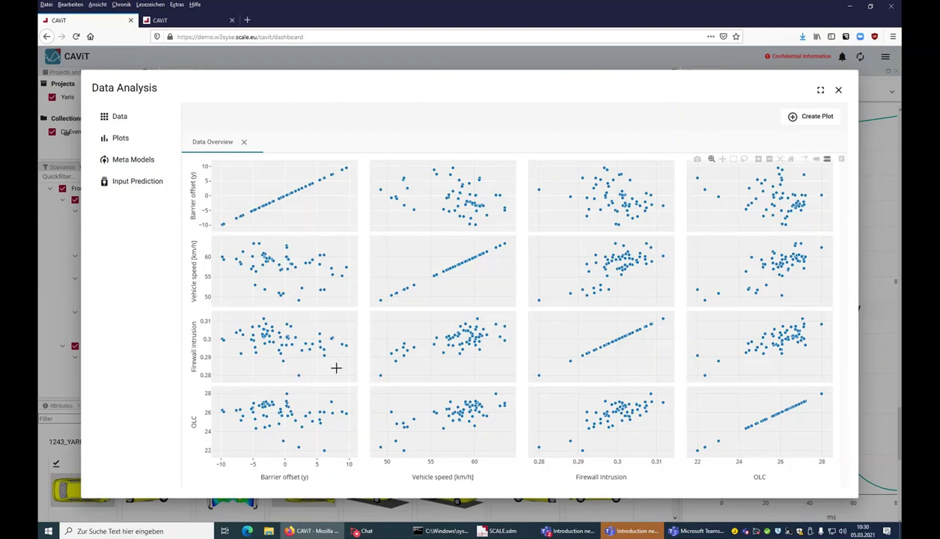
- Create a 3D Scatterplot named "3D" with Barrier offset (y), Vehicle speed [km/h] and OLC as its axes
{"action": "left_click", "coordinate": [823, 115]}
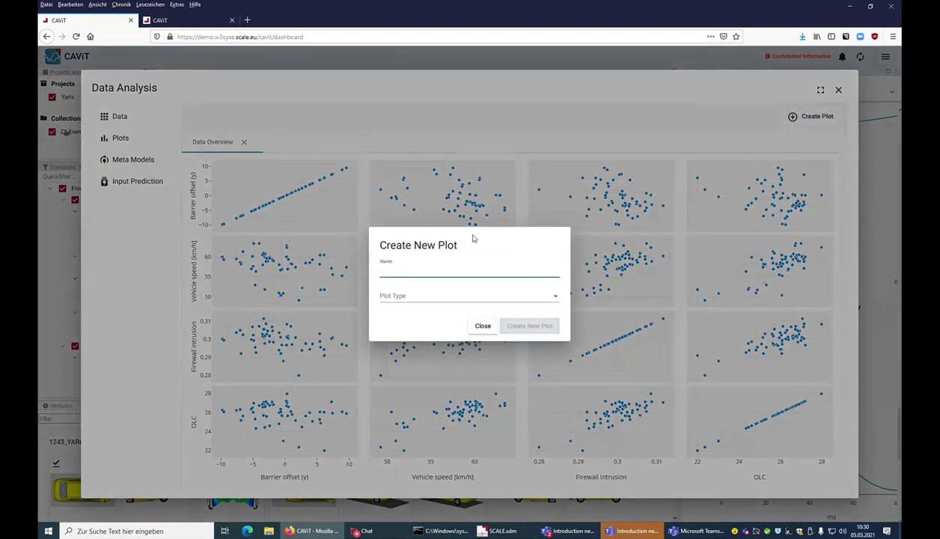
{"action": "left_click", "coordinate": [442, 297]}
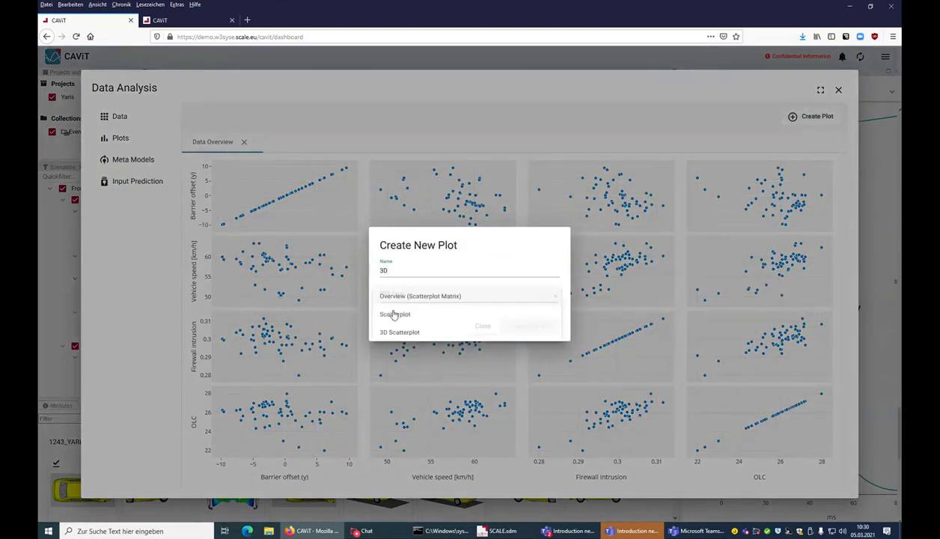
{"action": "left_click", "coordinate": [388, 332]}
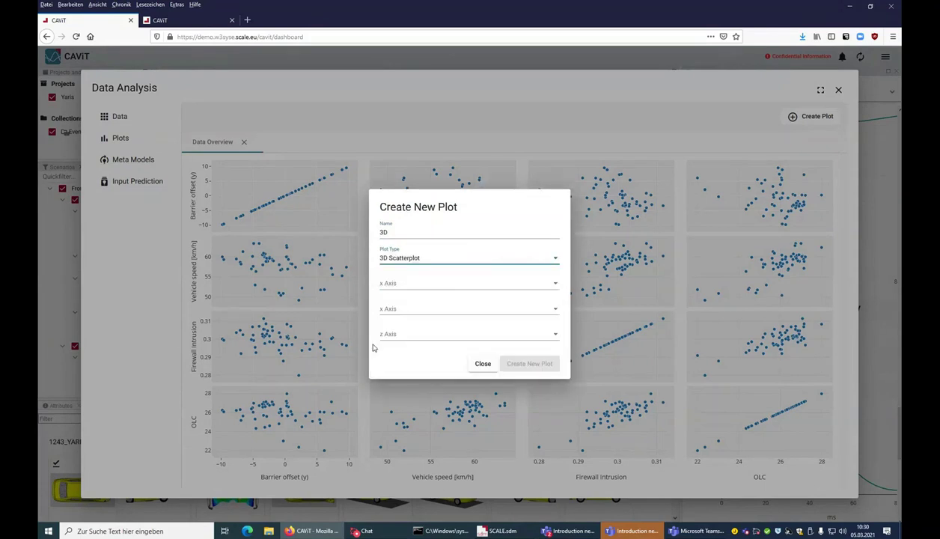
{"action": "left_click", "coordinate": [397, 286]}
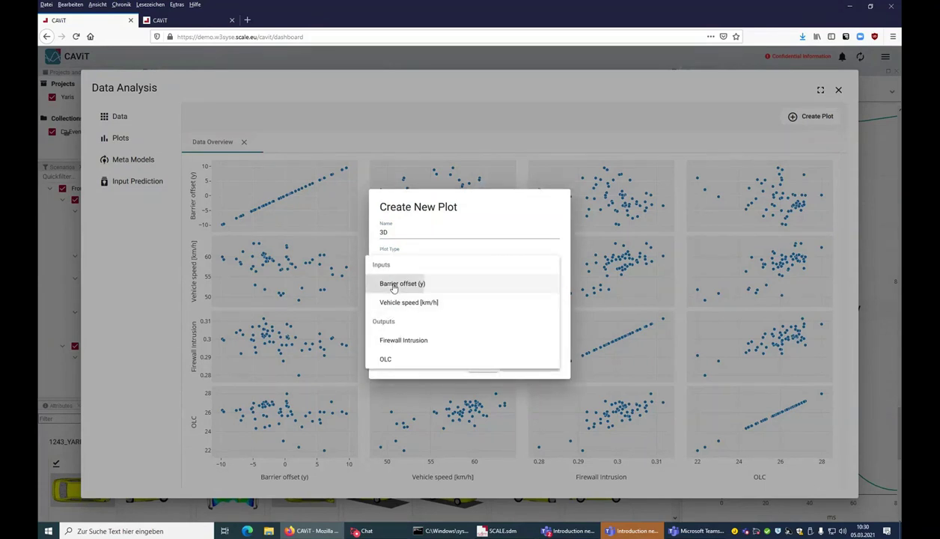
{"action": "left_click", "coordinate": [394, 287]}
{"action": "left_click", "coordinate": [392, 309]}
{"action": "left_click", "coordinate": [394, 329]}
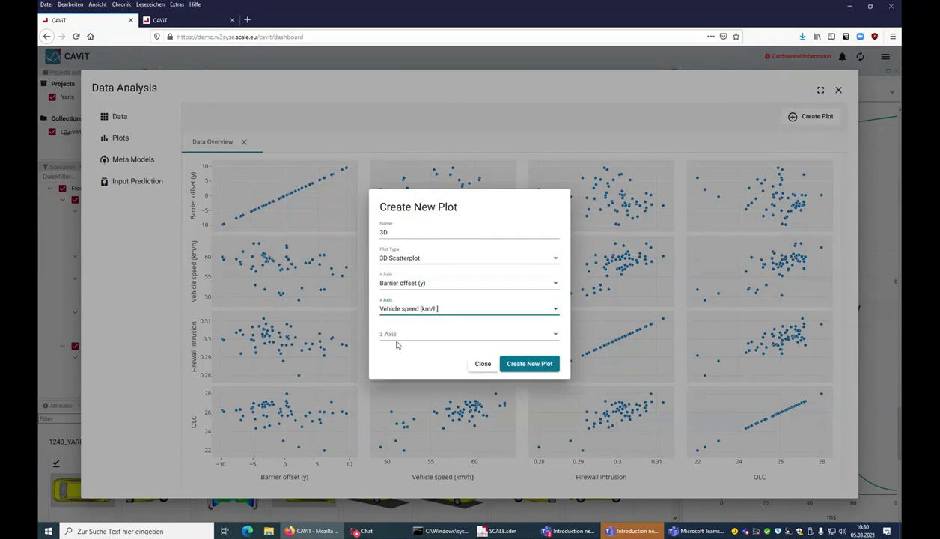
{"action": "left_click", "coordinate": [397, 341]}
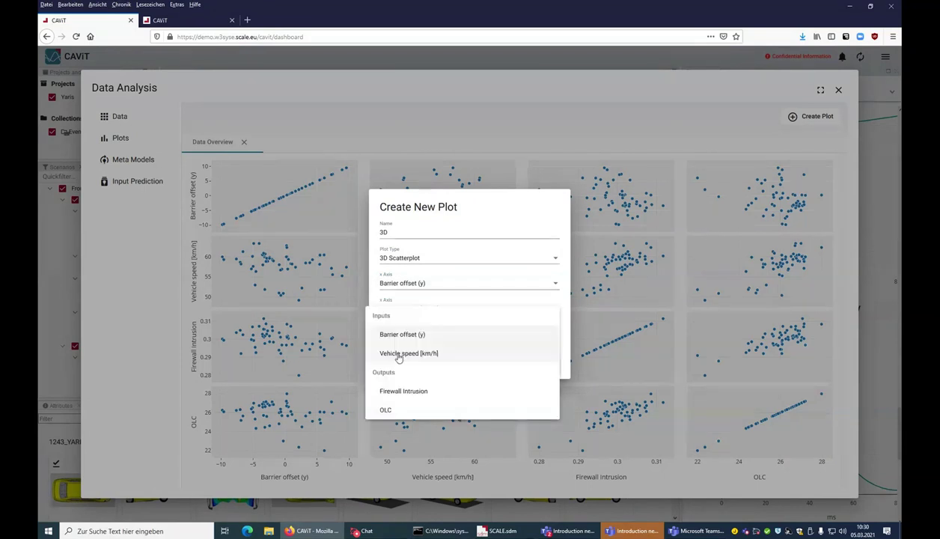
{"action": "left_click", "coordinate": [386, 412]}
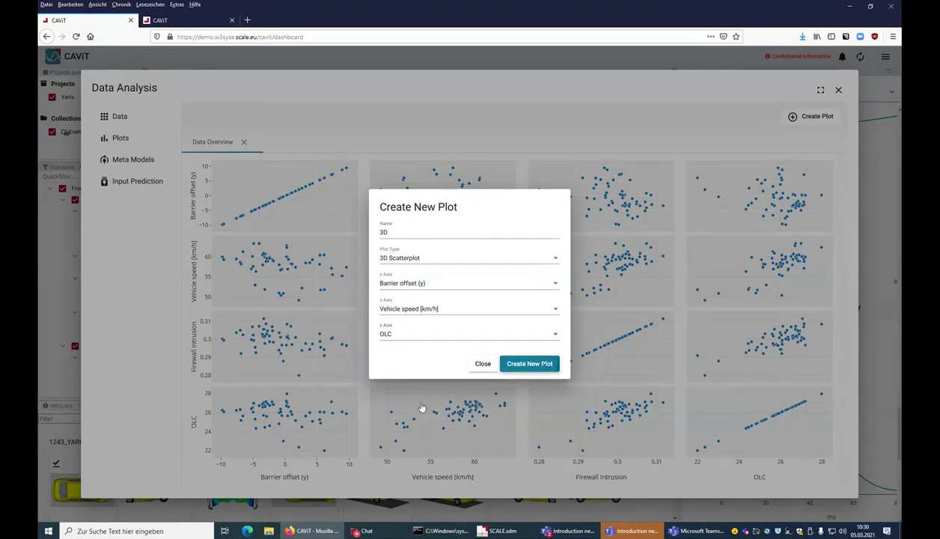
{"action": "left_click", "coordinate": [539, 366]}
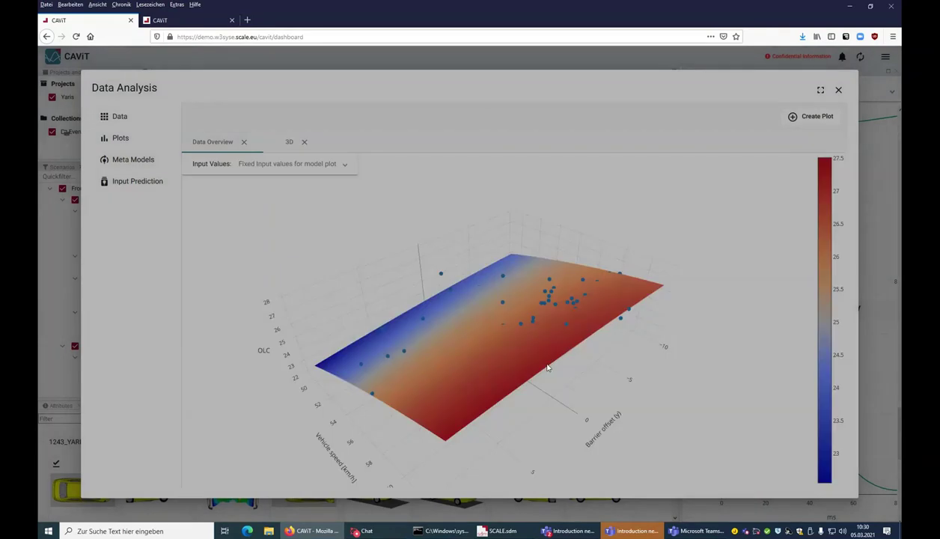
{"action": "left_click_drag", "start_coordinate": [445, 408], "coordinate": [540, 397]}
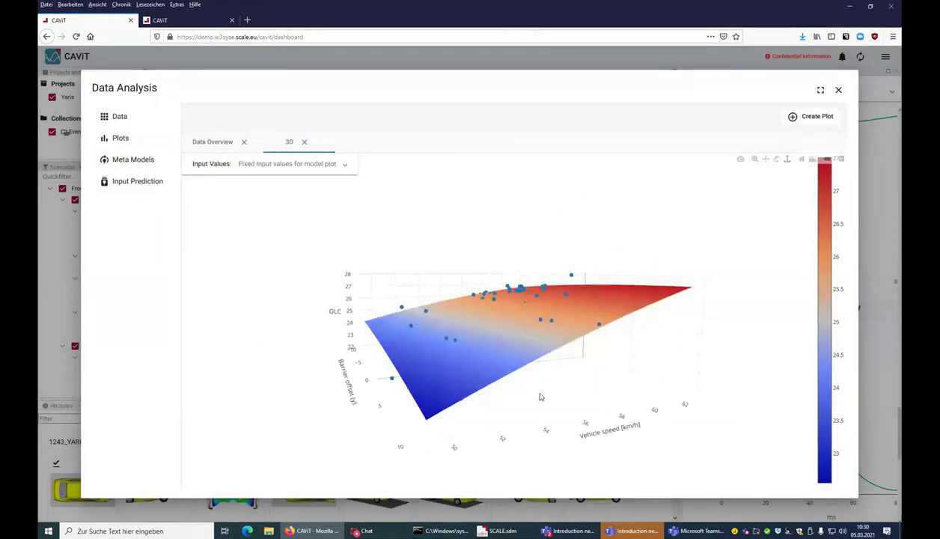
- Switch the meta model to the neural network and reopen the 3D plot
{"action": "left_click", "coordinate": [122, 162]}
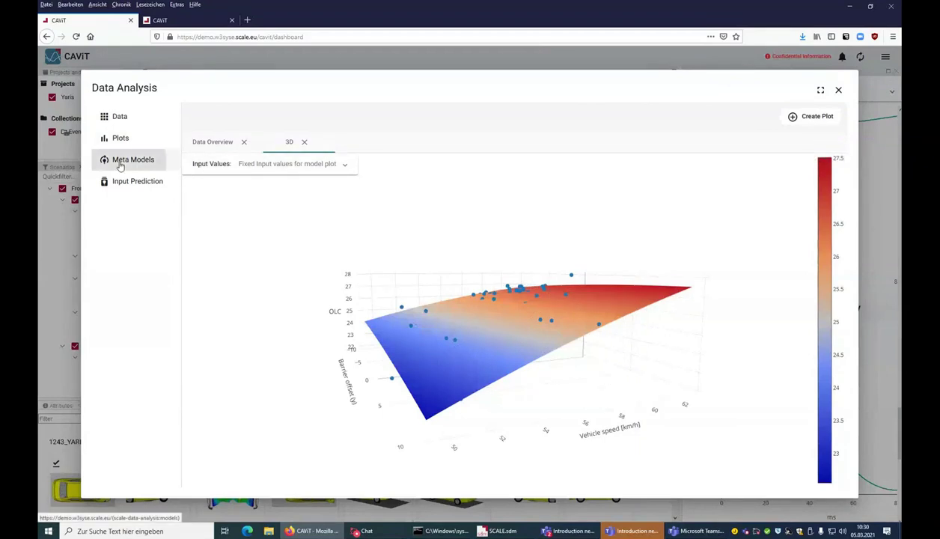
{"action": "left_click", "coordinate": [195, 168]}
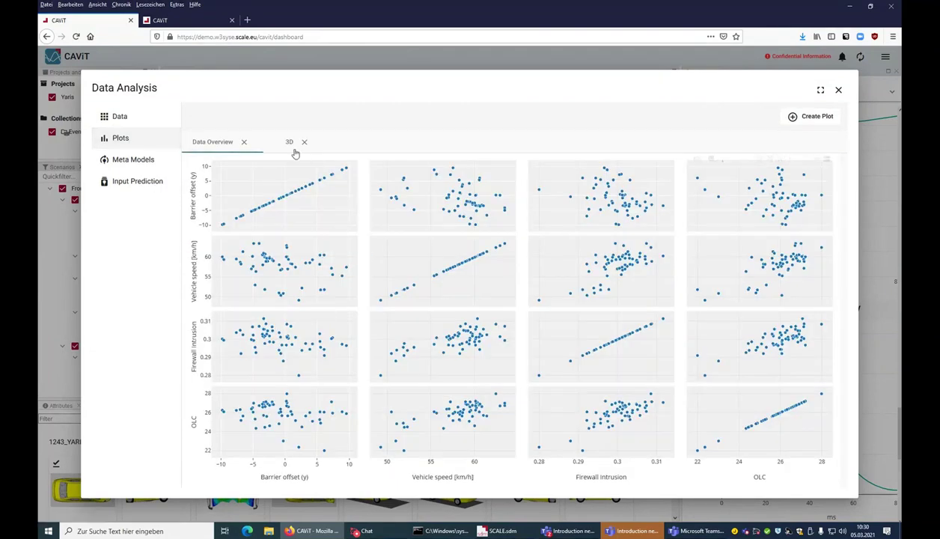
{"action": "left_click", "coordinate": [289, 143]}
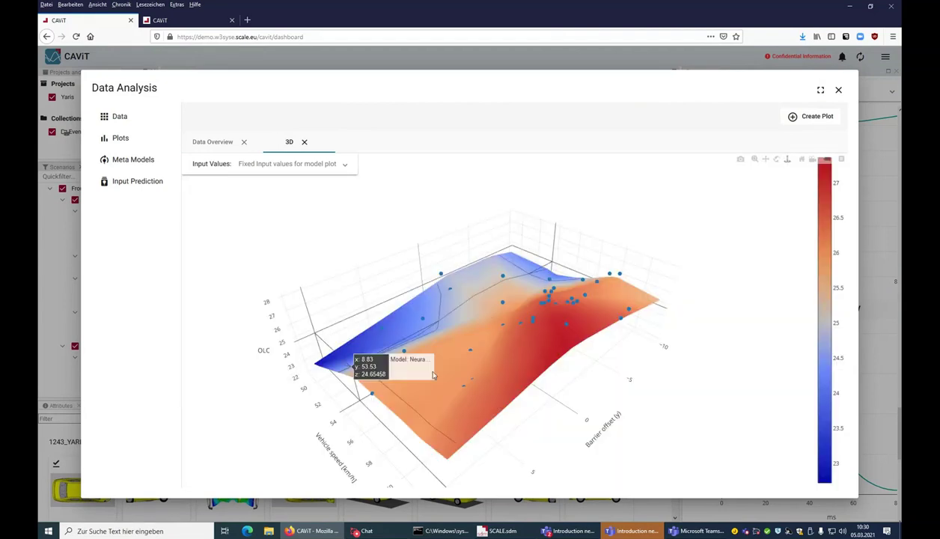
- Examine the neural network's OLC surface over barrier offset and vehicle speed from several sides, and return to the data table
{"action": "left_click_drag", "start_coordinate": [434, 429], "coordinate": [562, 428]}
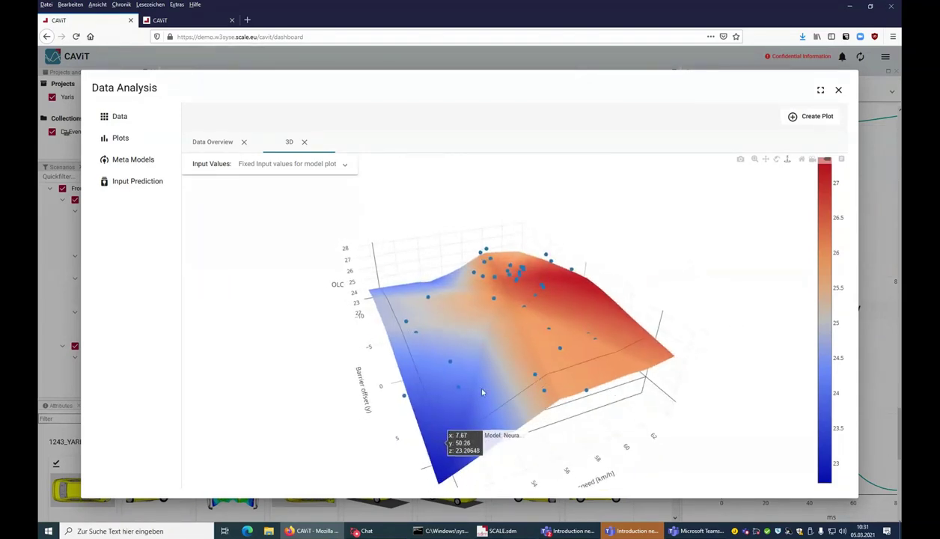
{"action": "left_click_drag", "start_coordinate": [591, 431], "coordinate": [554, 464]}
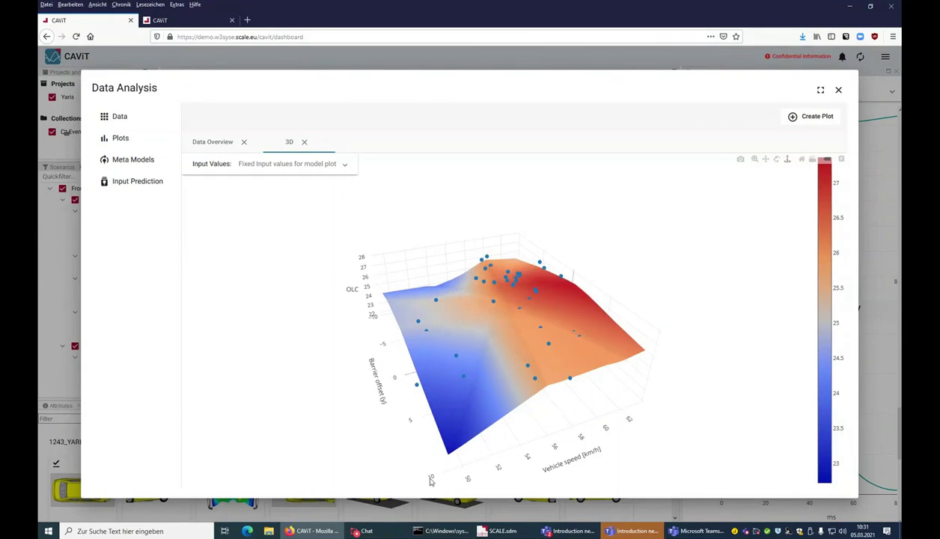
{"action": "left_click_drag", "start_coordinate": [444, 468], "coordinate": [449, 431]}
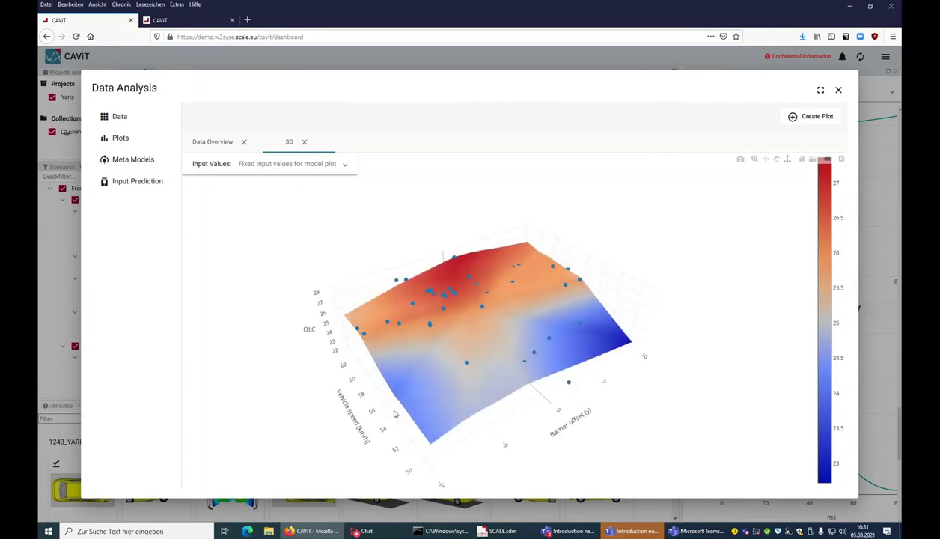
{"action": "left_click_drag", "start_coordinate": [559, 390], "coordinate": [543, 291]}
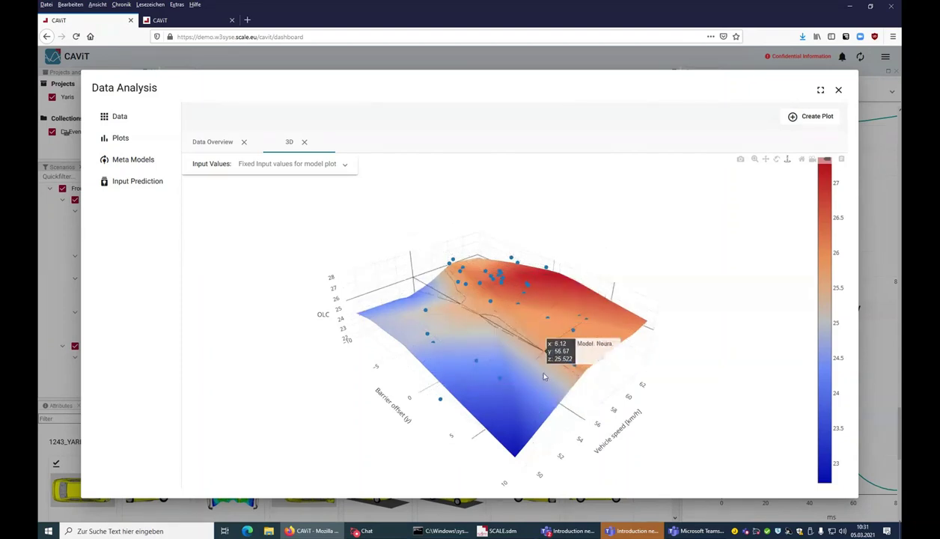
{"action": "left_click_drag", "start_coordinate": [507, 396], "coordinate": [573, 423]}
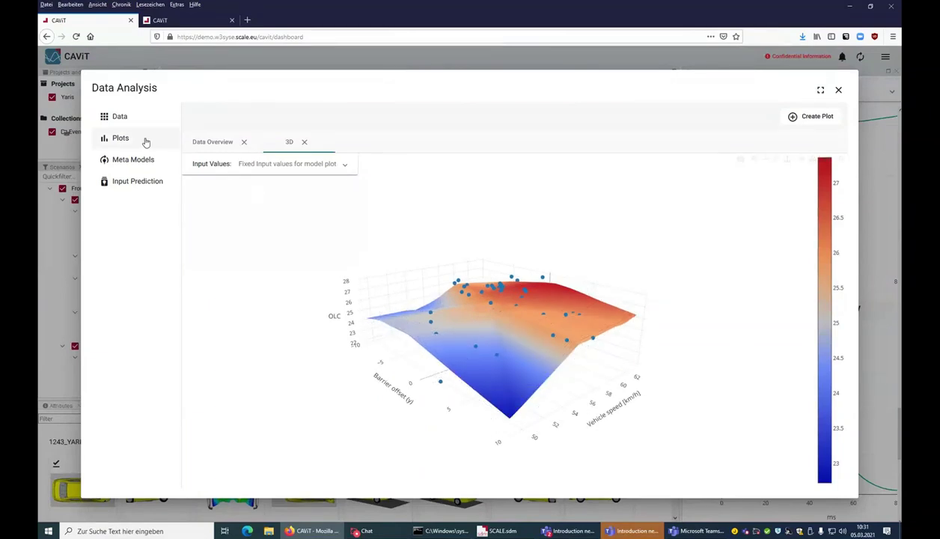
{"action": "left_click", "coordinate": [122, 120]}
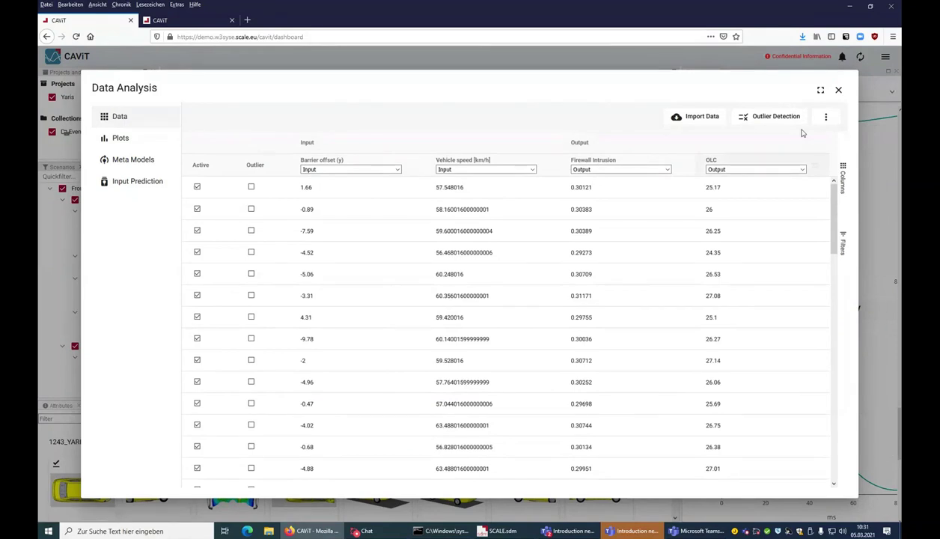
- Run outlier detection on the ROBMAX data set and look through the flagged rows of the data table
{"action": "left_click", "coordinate": [780, 117]}
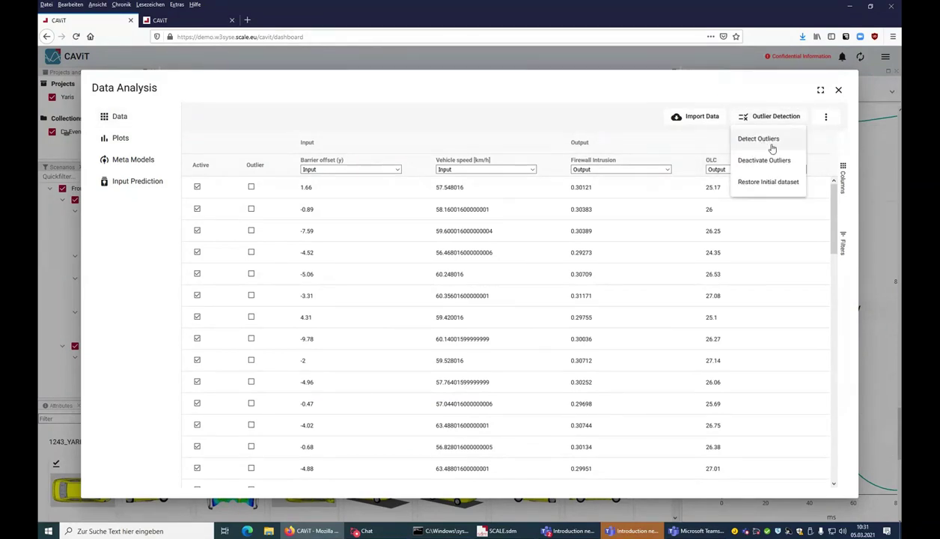
{"action": "left_click", "coordinate": [760, 141]}
{"action": "left_click", "coordinate": [405, 315]}
{"action": "scroll", "coordinate": [674, 303], "scroll_direction": "down", "scroll_amount": 4}
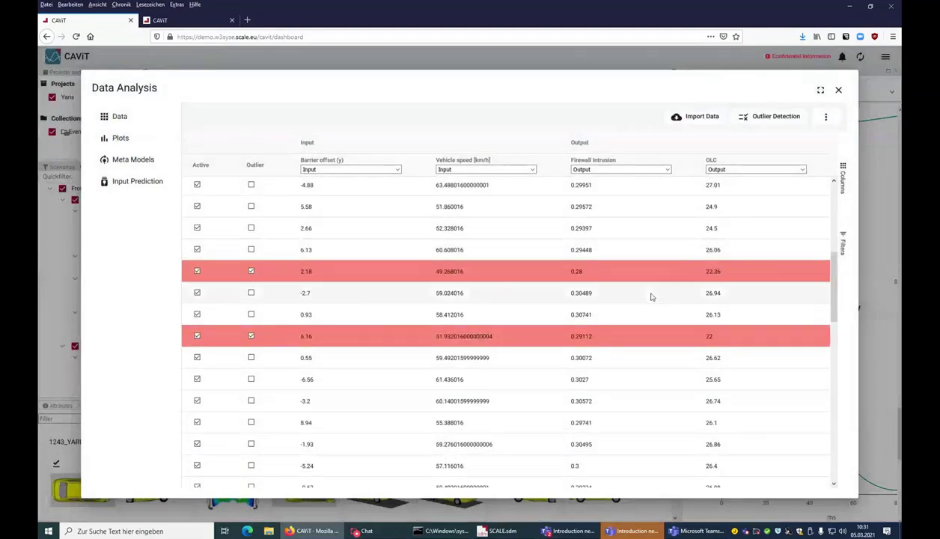
{"action": "scroll", "coordinate": [429, 275], "scroll_direction": "down", "scroll_amount": 10}
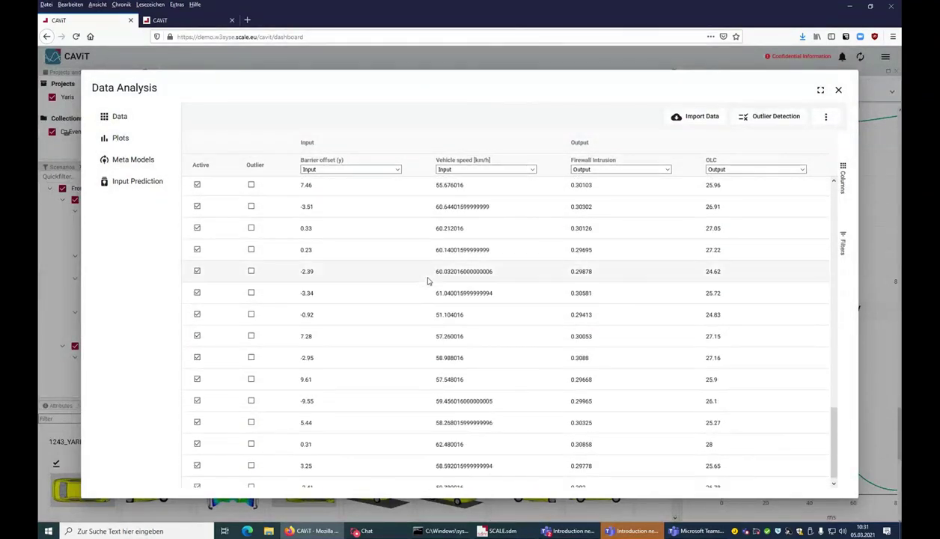
- Examine the outliers in the Data Overview and around the neural network surface of the 3D plot, and close the data analysis
{"action": "left_click", "coordinate": [144, 138]}
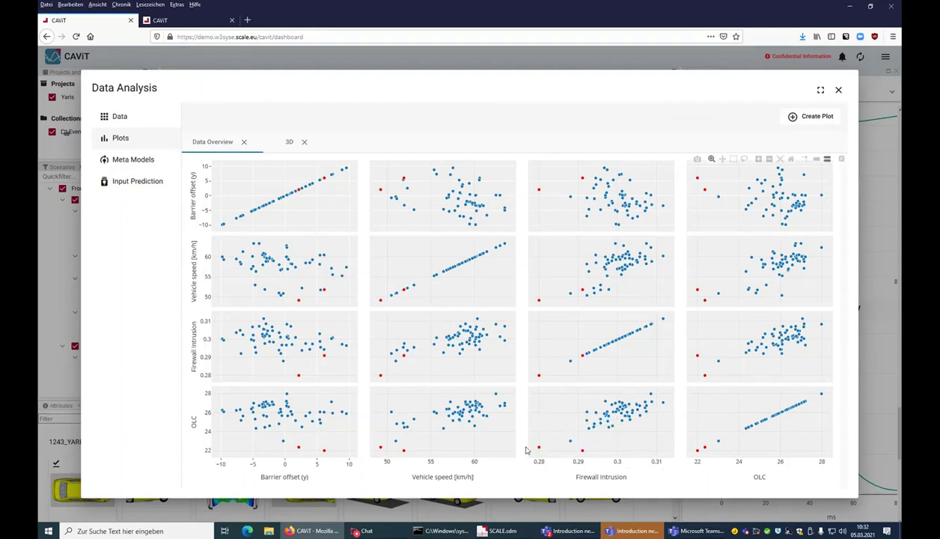
{"action": "mouse_move", "coordinate": [582, 452]}
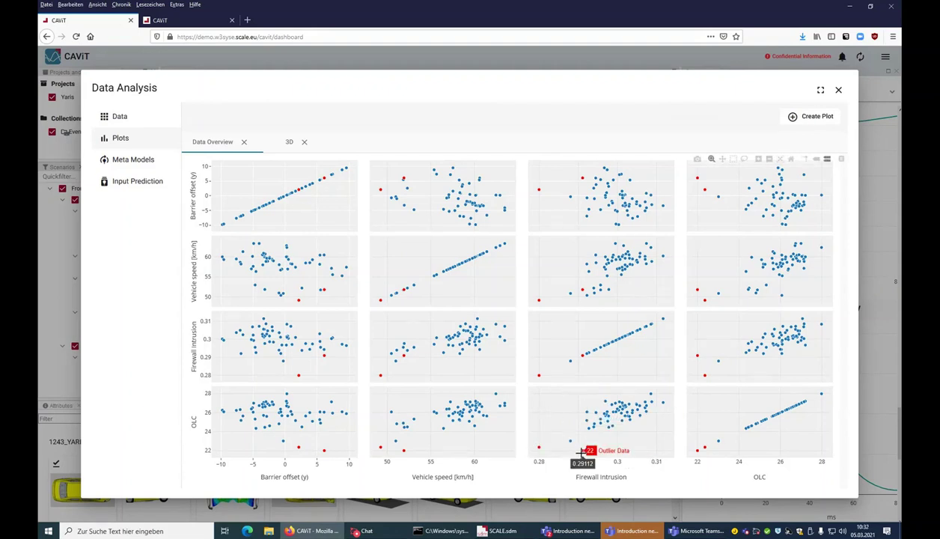
{"action": "left_click", "coordinate": [288, 143]}
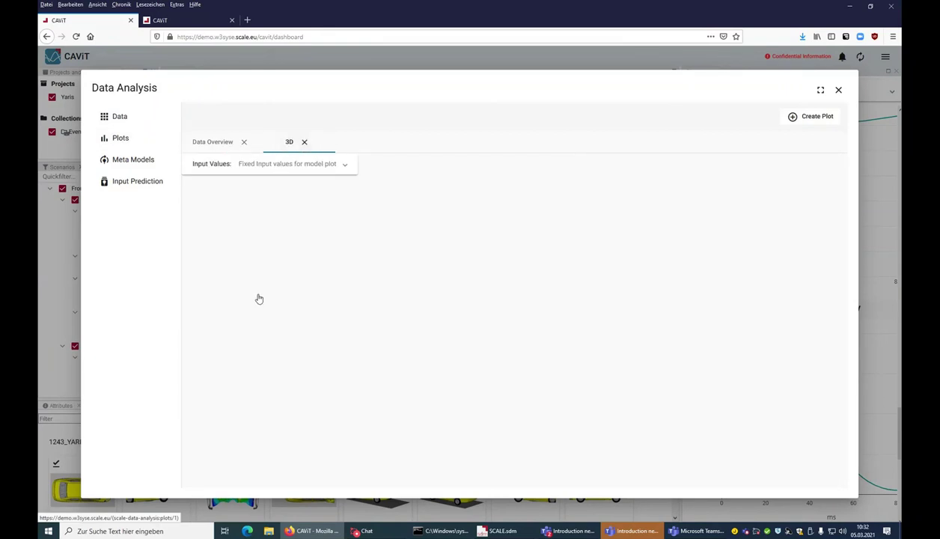
{"action": "left_click_drag", "start_coordinate": [449, 408], "coordinate": [561, 382]}
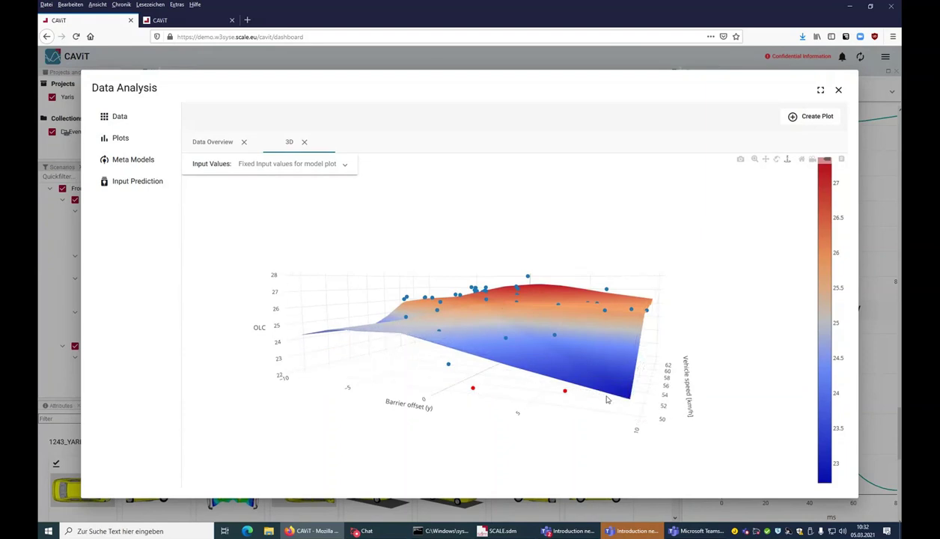
{"action": "left_click_drag", "start_coordinate": [629, 378], "coordinate": [644, 361]}
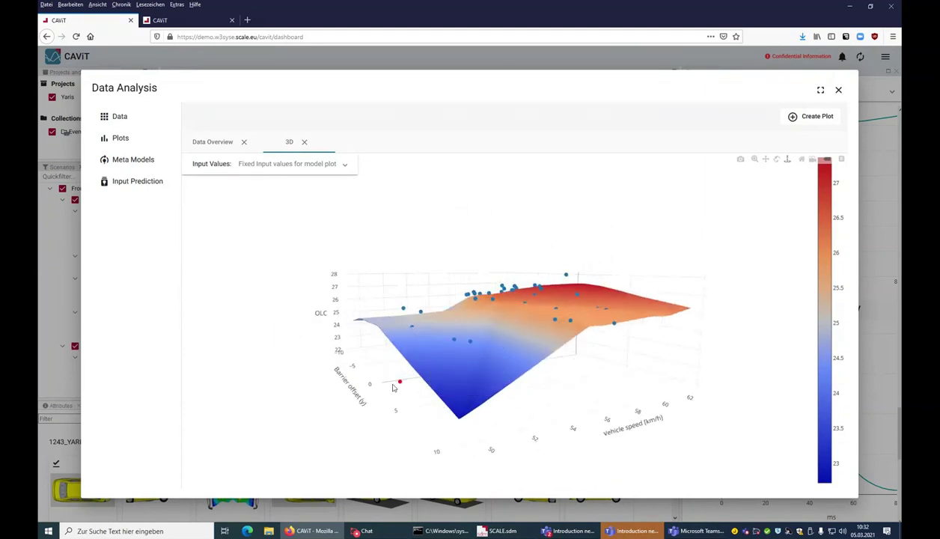
{"action": "left_click_drag", "start_coordinate": [482, 388], "coordinate": [438, 405]}
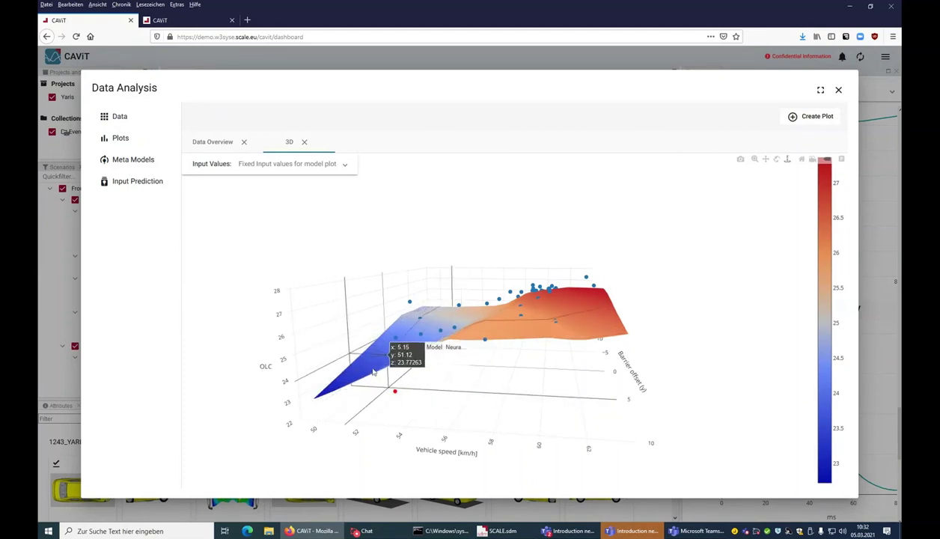
{"action": "left_click_drag", "start_coordinate": [409, 382], "coordinate": [464, 408]}
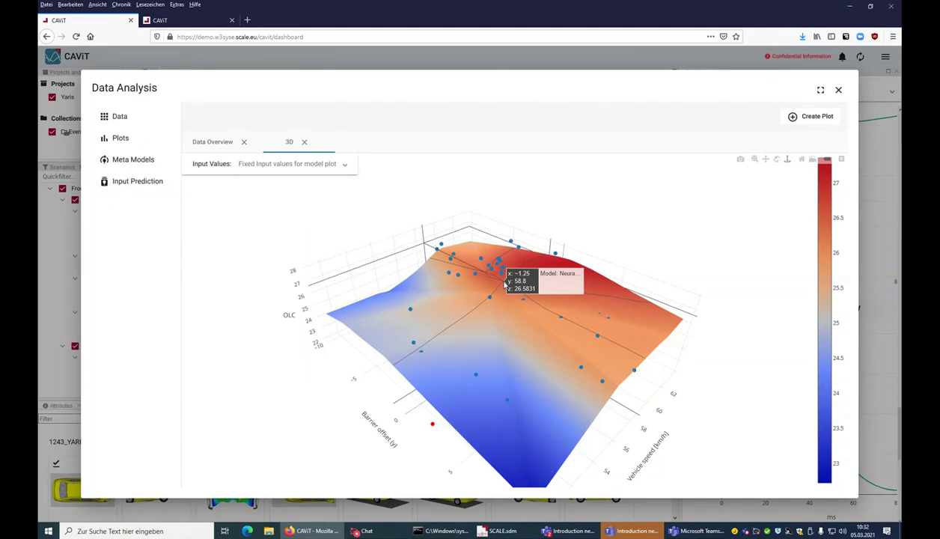
{"action": "left_click", "coordinate": [839, 91]}
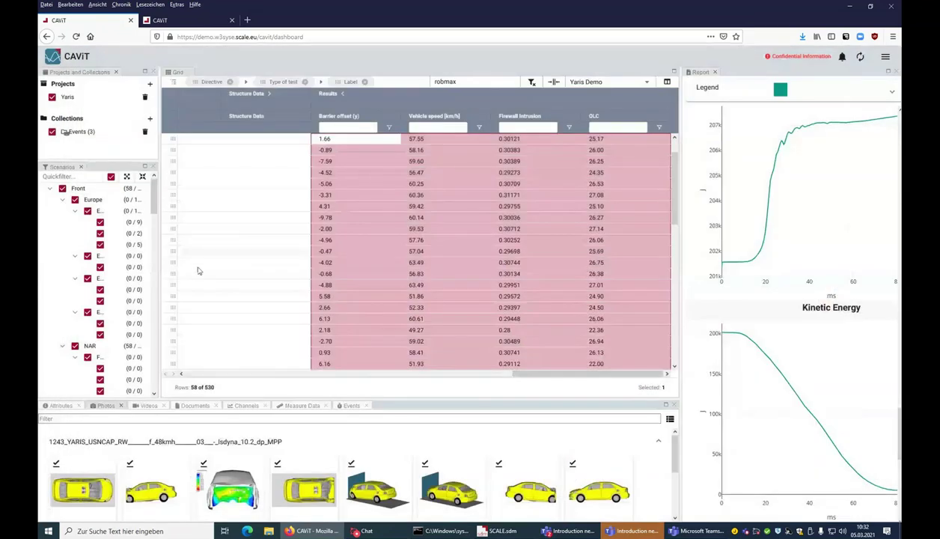
- Select a single ROBMAX simulation and clear the robmax filter from the grid
{"action": "left_click", "coordinate": [225, 263]}
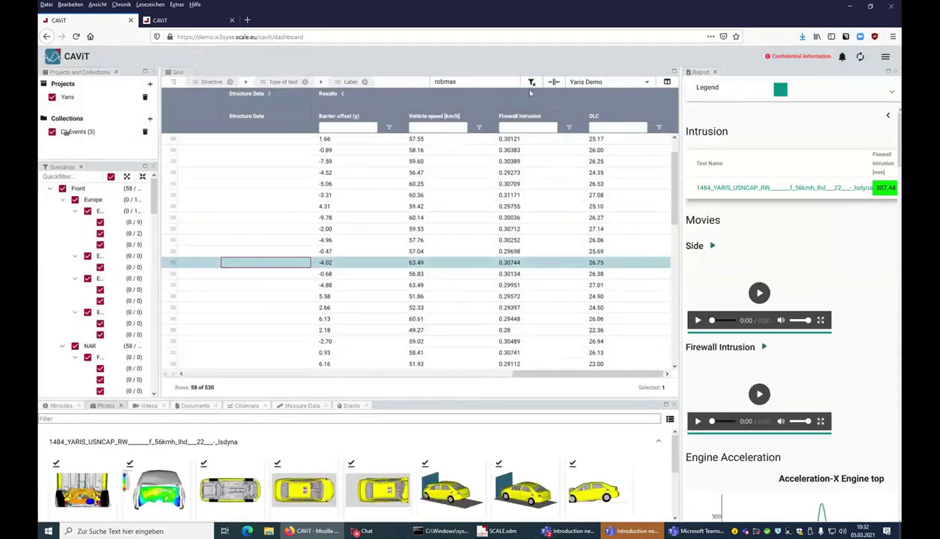
{"action": "left_click", "coordinate": [531, 82]}
{"action": "left_click_drag", "start_coordinate": [524, 373], "coordinate": [191, 359]}
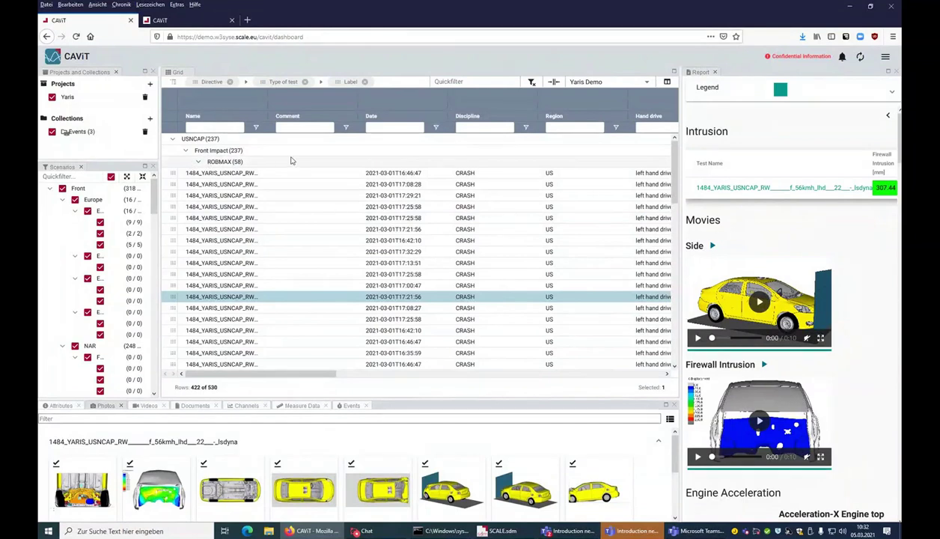
- Remove the Label grouping from the grid and expand the Front Impact tests under USNCAP
{"action": "left_click", "coordinate": [366, 82]}
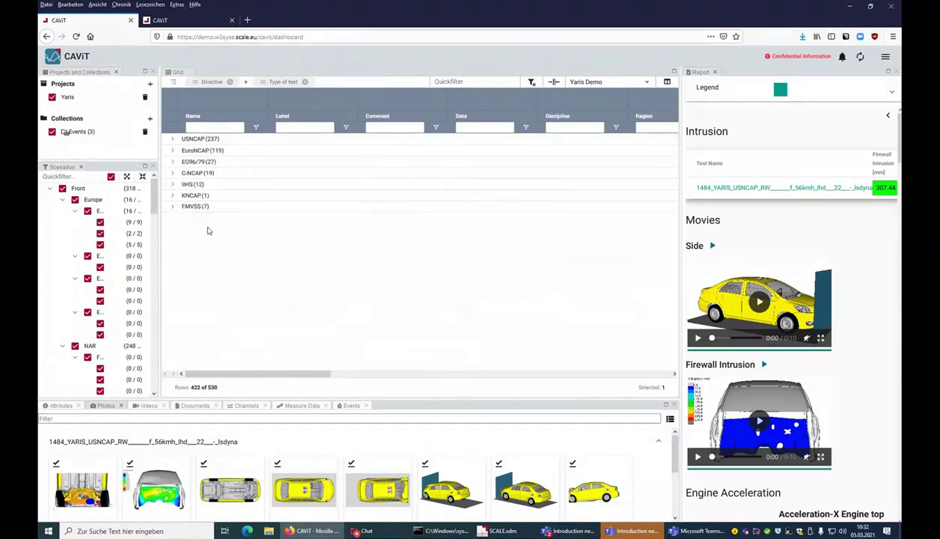
{"action": "left_click", "coordinate": [174, 139]}
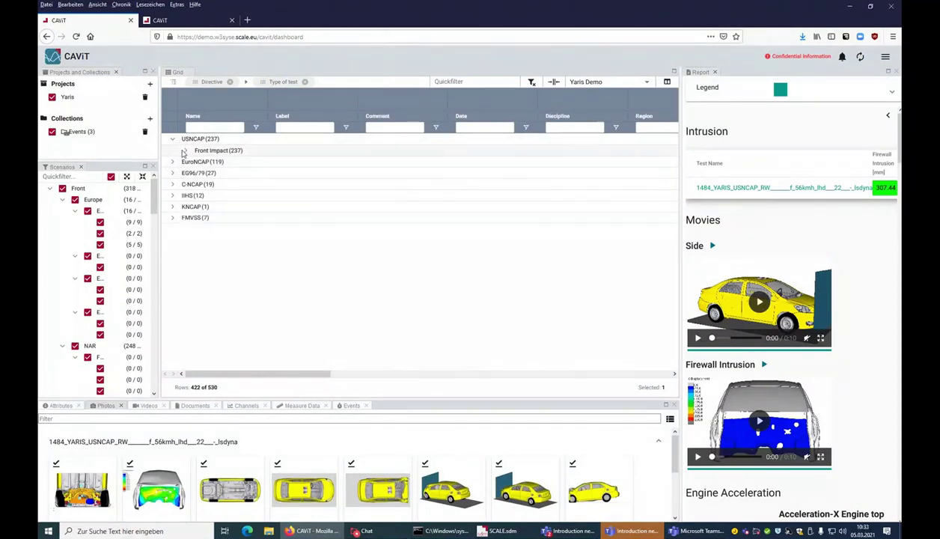
{"action": "left_click", "coordinate": [185, 150]}
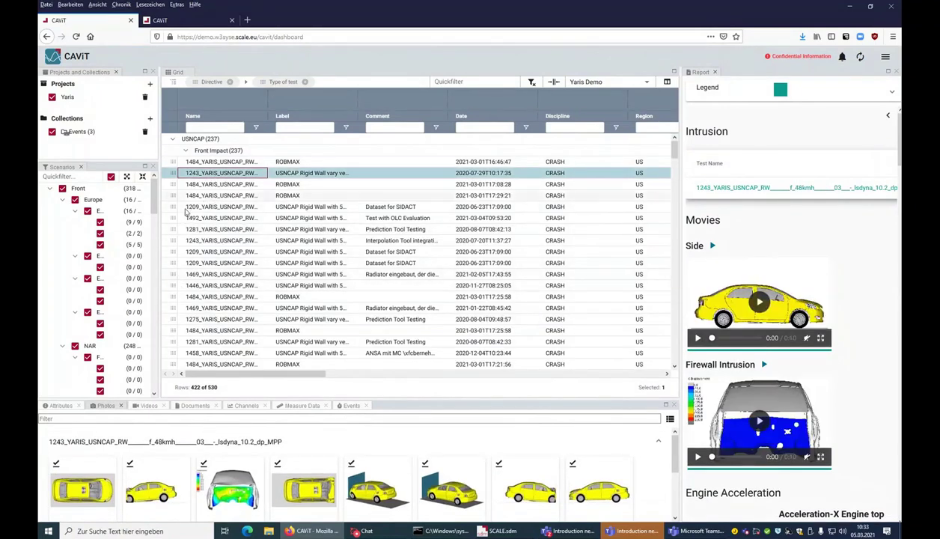
- Select the 1243 48 km/h simulation, a 1209 SIDACT simulation and the physical test TEST_YARIS_USNCAP together
{"action": "left_click", "coordinate": [180, 253], "text": "ctrl"}
{"action": "right_click", "coordinate": [253, 176]}
{"action": "mouse_move", "coordinate": [265, 216]}
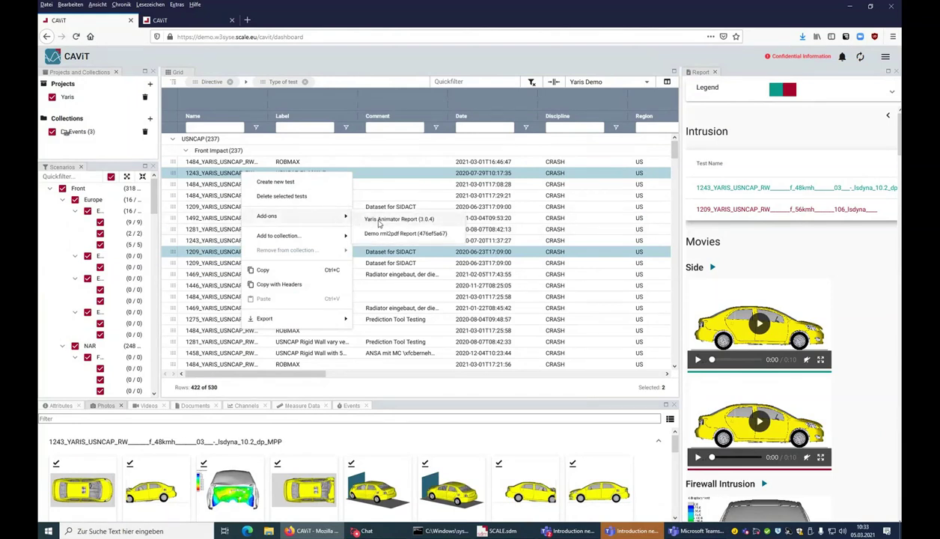
{"action": "left_click", "coordinate": [233, 186]}
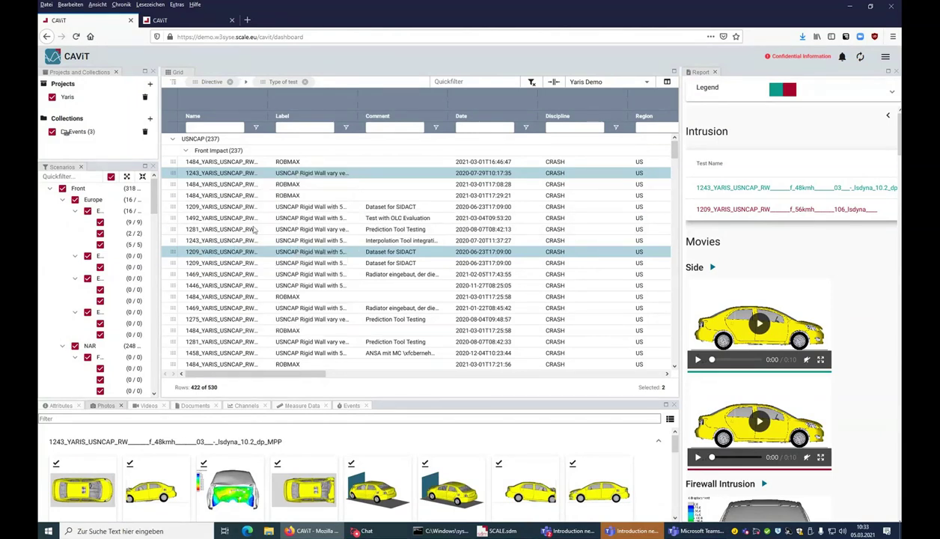
{"action": "scroll", "coordinate": [232, 187], "scroll_direction": "down", "scroll_amount": 3}
{"action": "scroll", "coordinate": [221, 251], "scroll_direction": "down", "scroll_amount": 3}
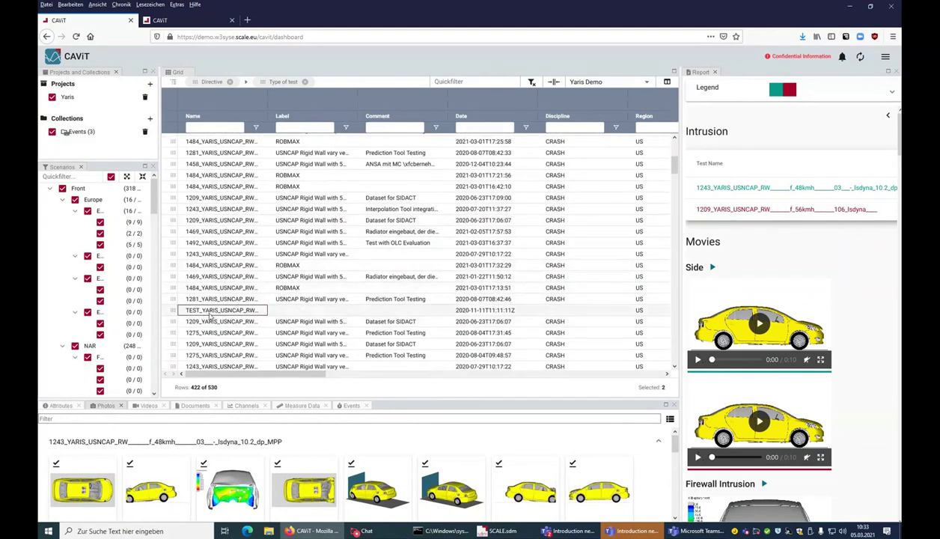
{"action": "left_click", "coordinate": [186, 310], "text": "ctrl"}
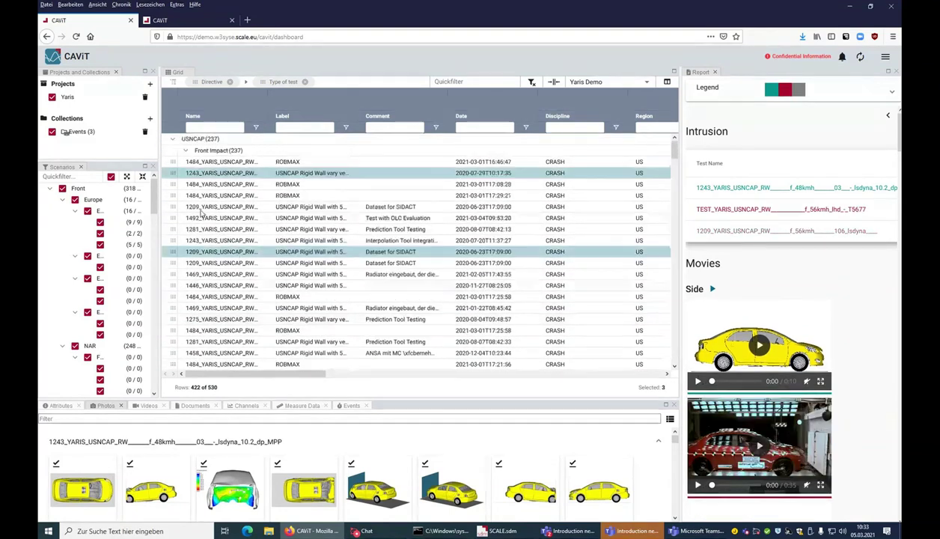
- Create a Yaris Animator Report (3.0.4) for the three selected tests with PDF as the only output format
{"action": "right_click", "coordinate": [207, 175]}
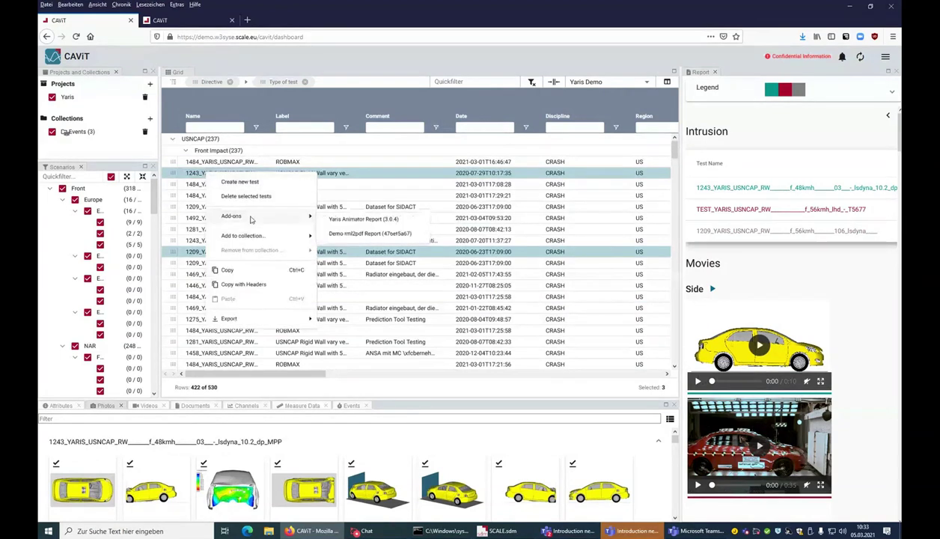
{"action": "left_click", "coordinate": [365, 220]}
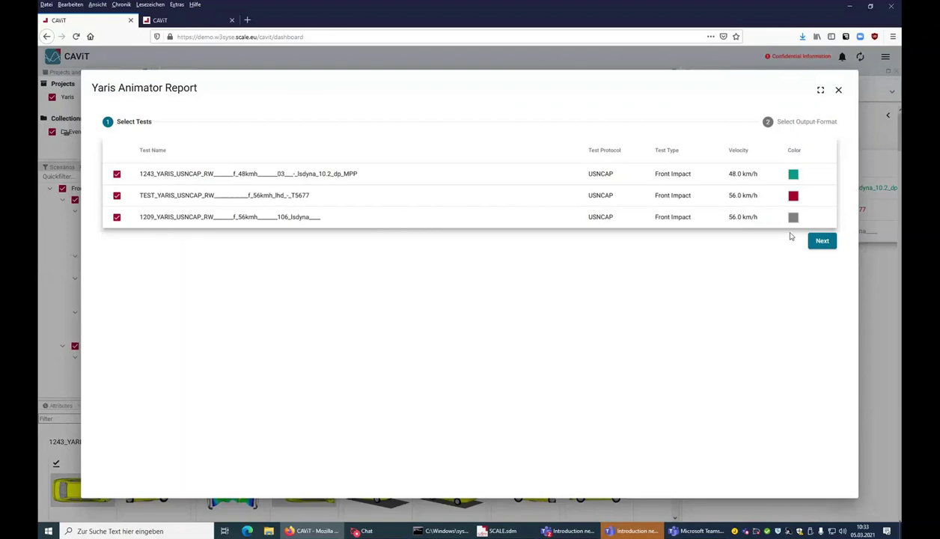
{"action": "left_click", "coordinate": [822, 241]}
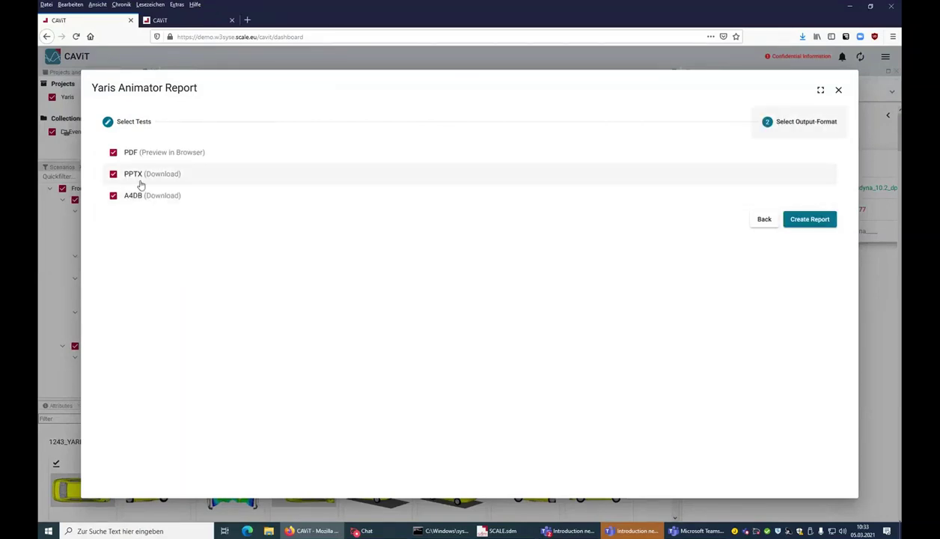
{"action": "left_click", "coordinate": [113, 173]}
{"action": "left_click", "coordinate": [113, 195]}
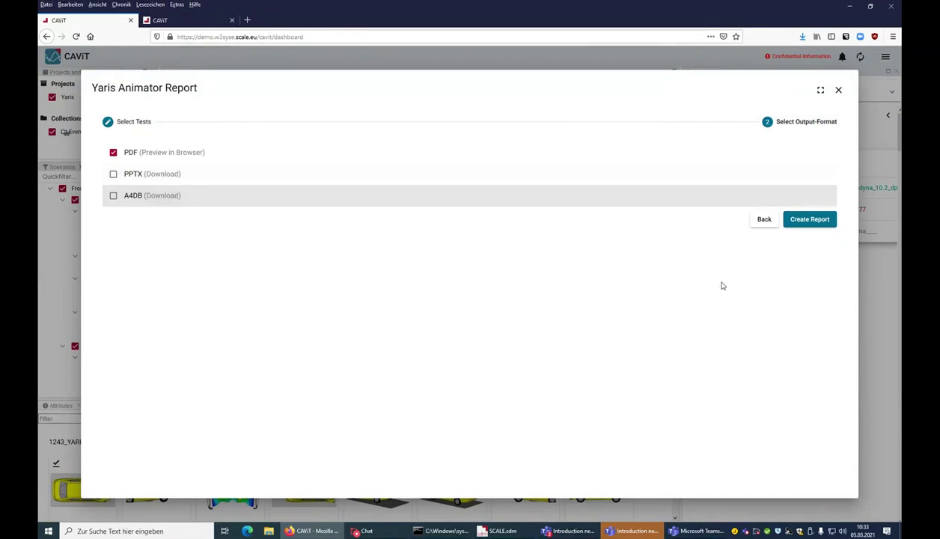
{"action": "left_click", "coordinate": [810, 219]}
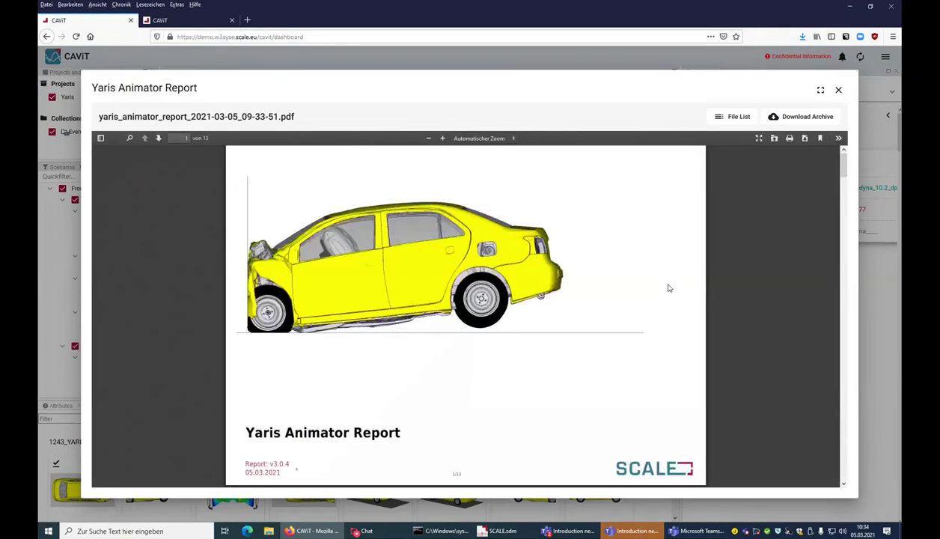
- Examine the generated PDF report from the overview through the energy, engine and seat acceleration pages to the OLC diagrams
{"action": "scroll", "coordinate": [444, 290], "scroll_direction": "down", "scroll_amount": 5}
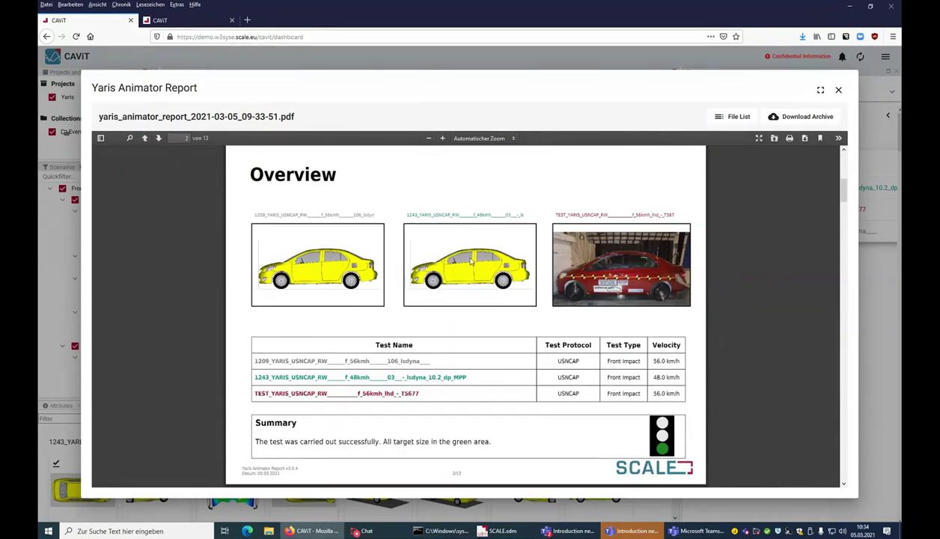
{"action": "scroll", "coordinate": [426, 309], "scroll_direction": "down", "scroll_amount": 3}
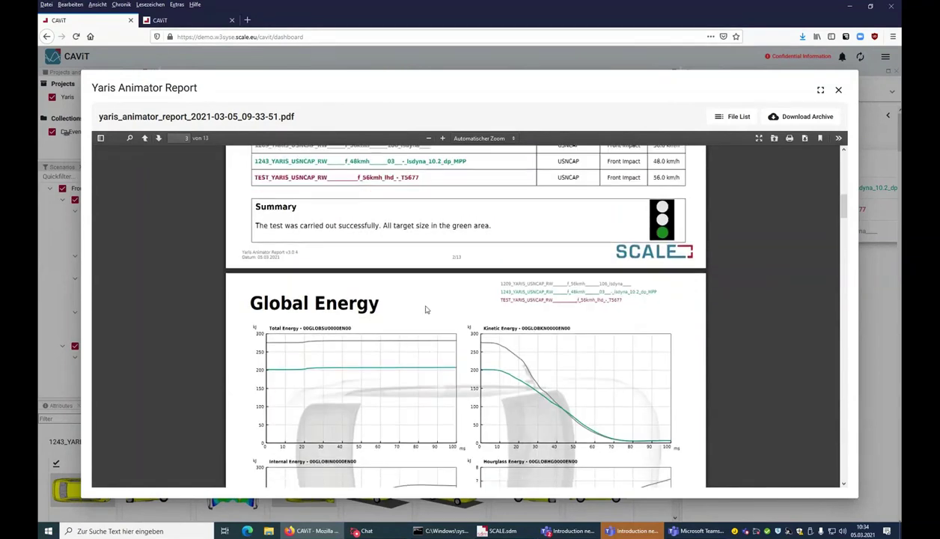
{"action": "scroll", "coordinate": [422, 332], "scroll_direction": "down", "scroll_amount": 2}
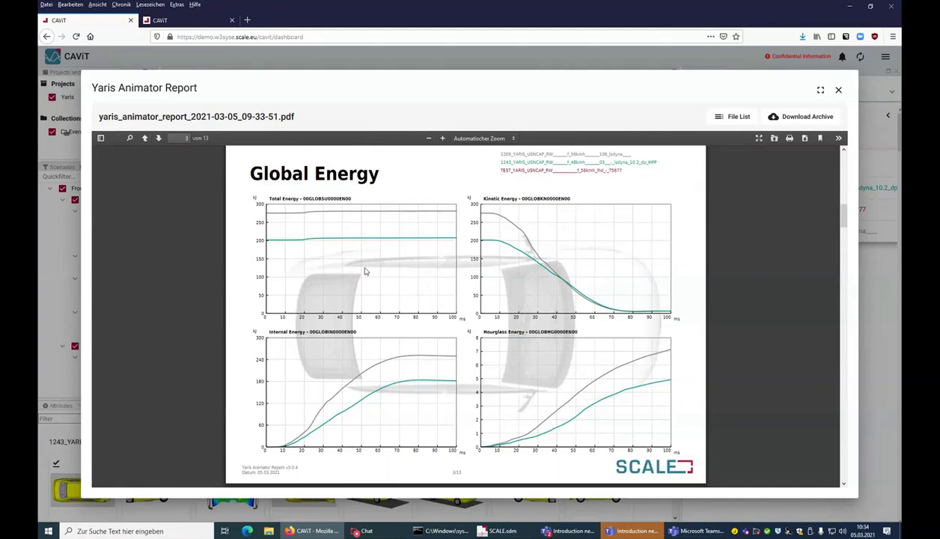
{"action": "scroll", "coordinate": [366, 272], "scroll_direction": "down", "scroll_amount": 6}
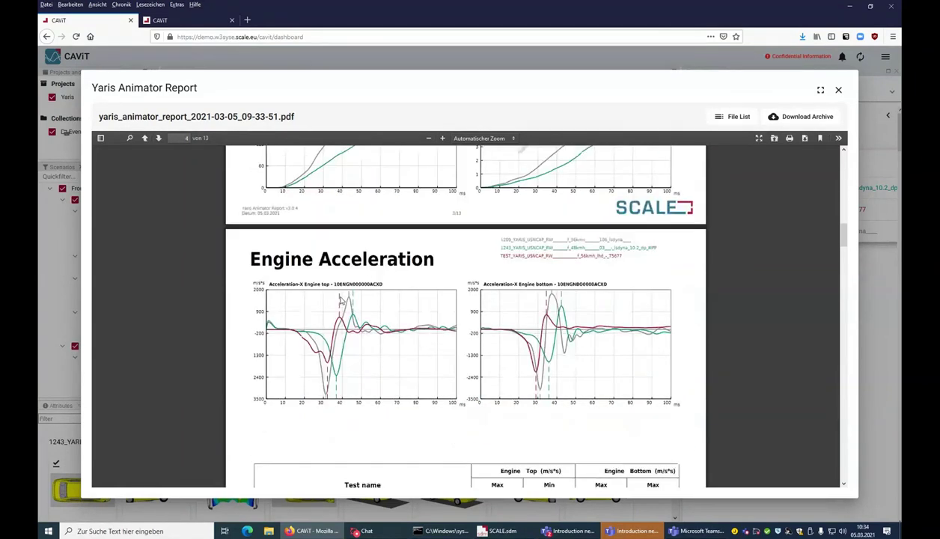
{"action": "scroll", "coordinate": [462, 279], "scroll_direction": "down", "scroll_amount": 8}
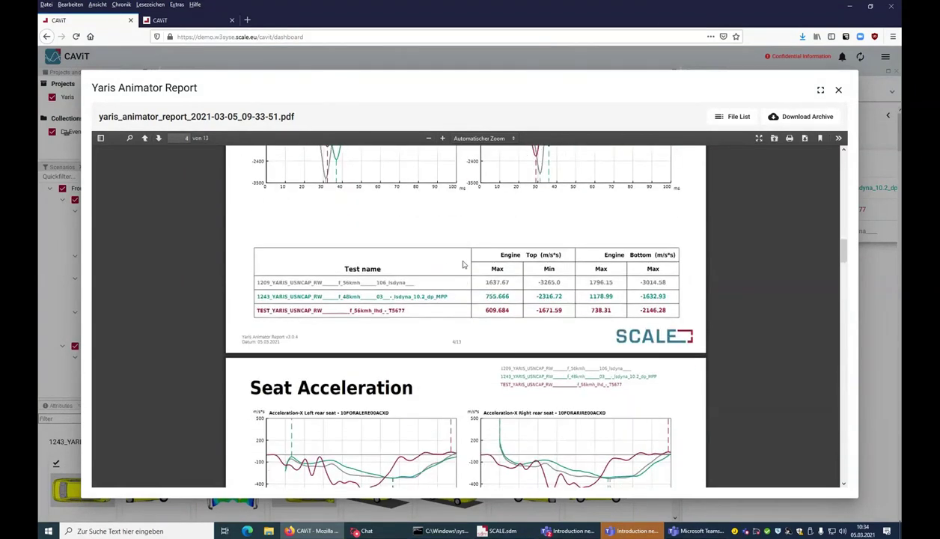
{"action": "scroll", "coordinate": [434, 278], "scroll_direction": "down", "scroll_amount": 6}
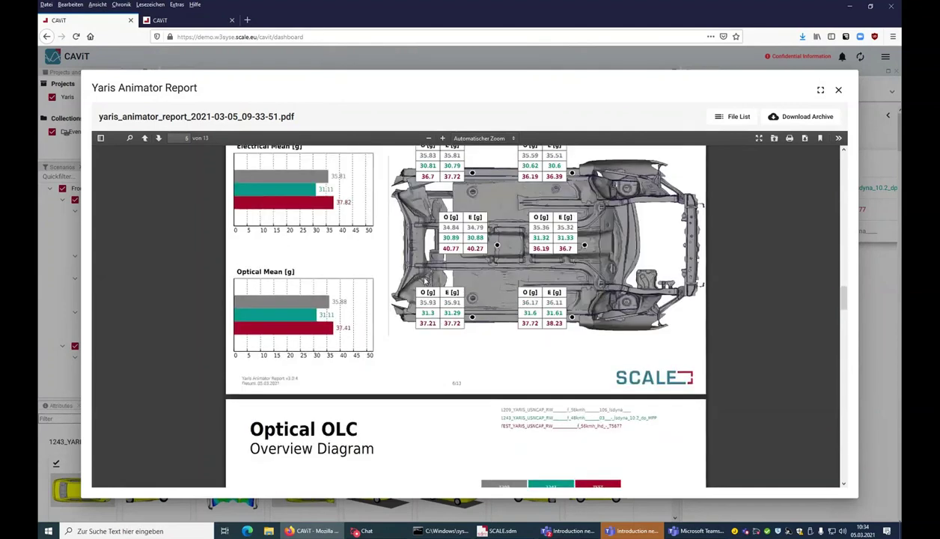
{"action": "scroll", "coordinate": [382, 358], "scroll_direction": "up", "scroll_amount": 3}
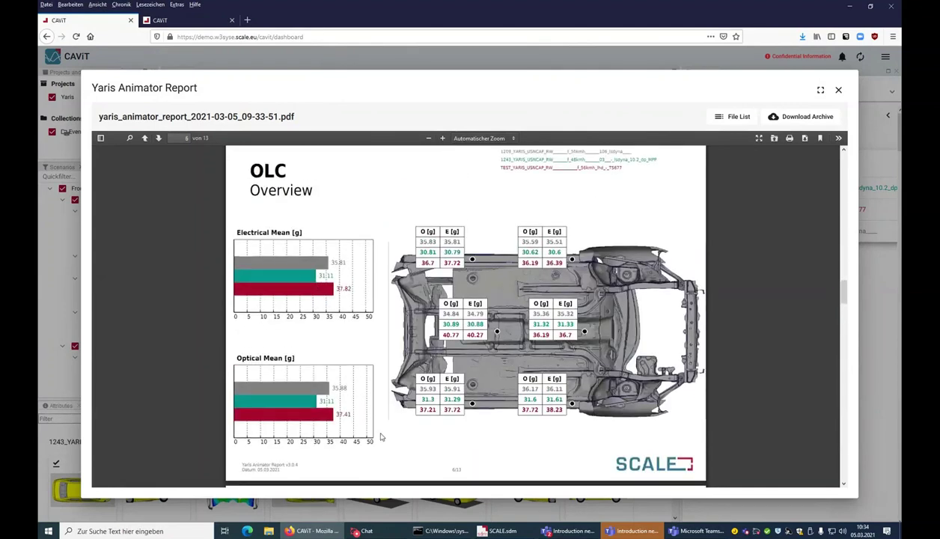
{"action": "scroll", "coordinate": [285, 359], "scroll_direction": "down", "scroll_amount": 5}
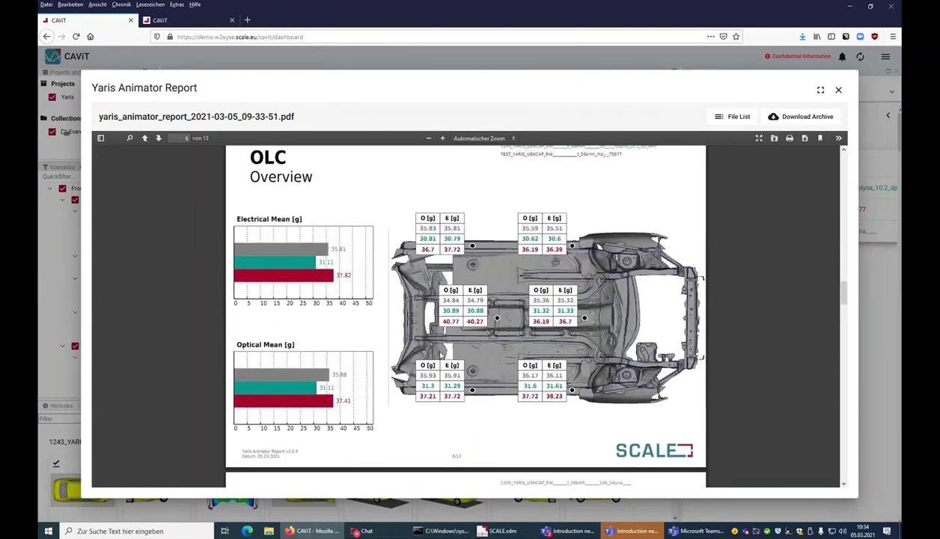
{"action": "scroll", "coordinate": [304, 377], "scroll_direction": "down", "scroll_amount": 1}
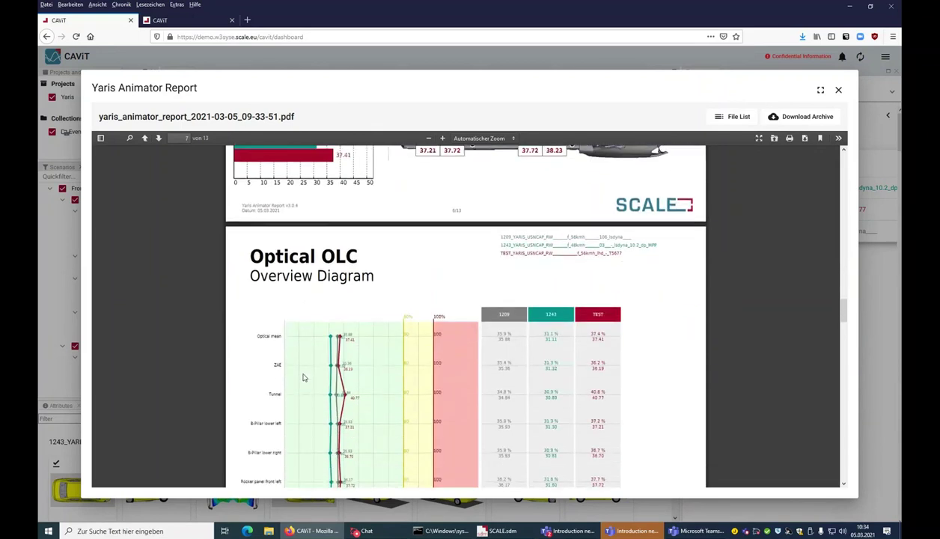
{"action": "scroll", "coordinate": [304, 377], "scroll_direction": "down", "scroll_amount": 1}
{"action": "scroll", "coordinate": [304, 377], "scroll_direction": "down", "scroll_amount": 3}
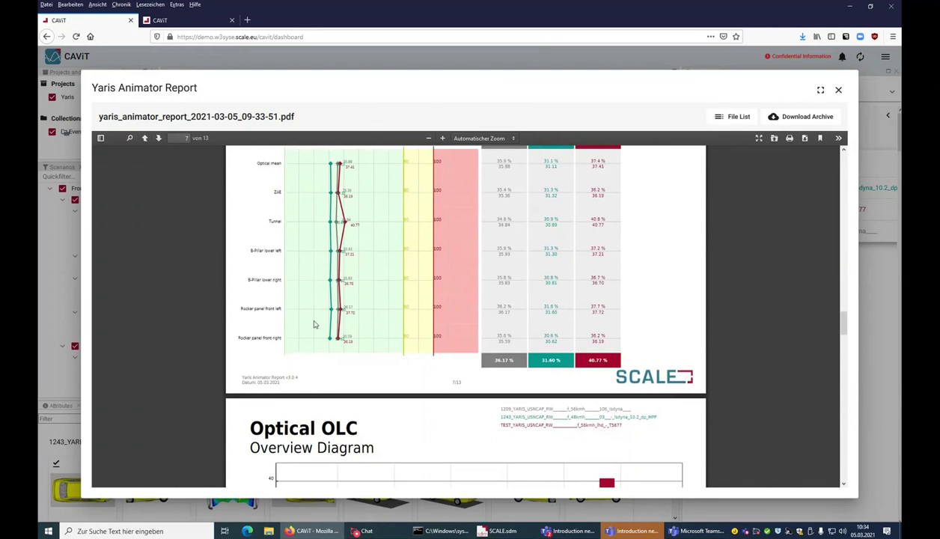
- Examine the rest of the Yaris Animator Report, from the Optical OLC diagrams through barrier and deformation pages to the fringe plots, and close it
{"action": "scroll", "coordinate": [313, 318], "scroll_direction": "up", "scroll_amount": 2}
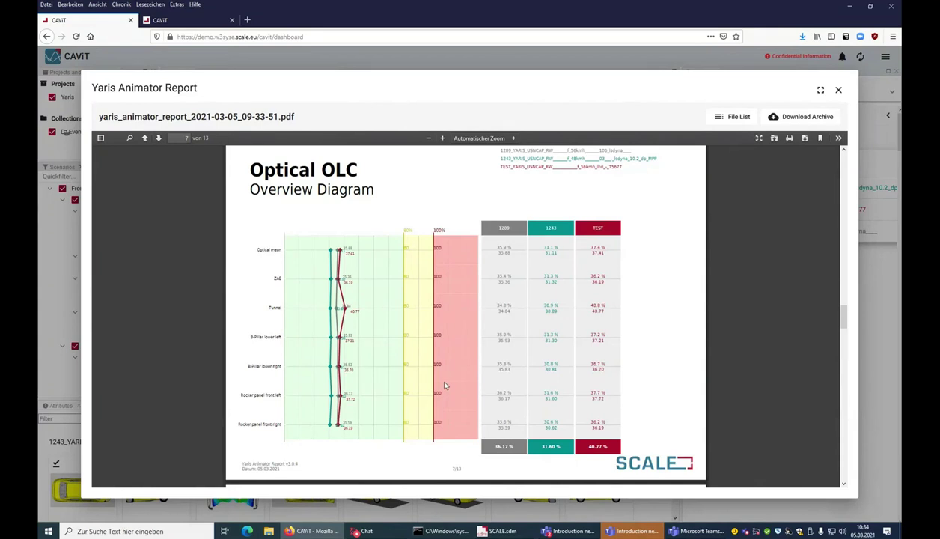
{"action": "scroll", "coordinate": [442, 382], "scroll_direction": "down", "scroll_amount": 8}
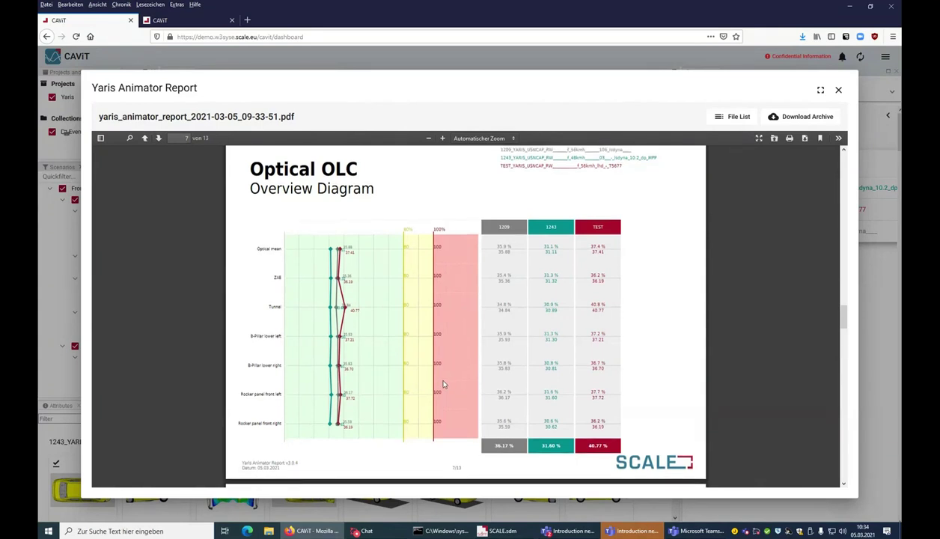
{"action": "scroll", "coordinate": [396, 351], "scroll_direction": "down", "scroll_amount": 10}
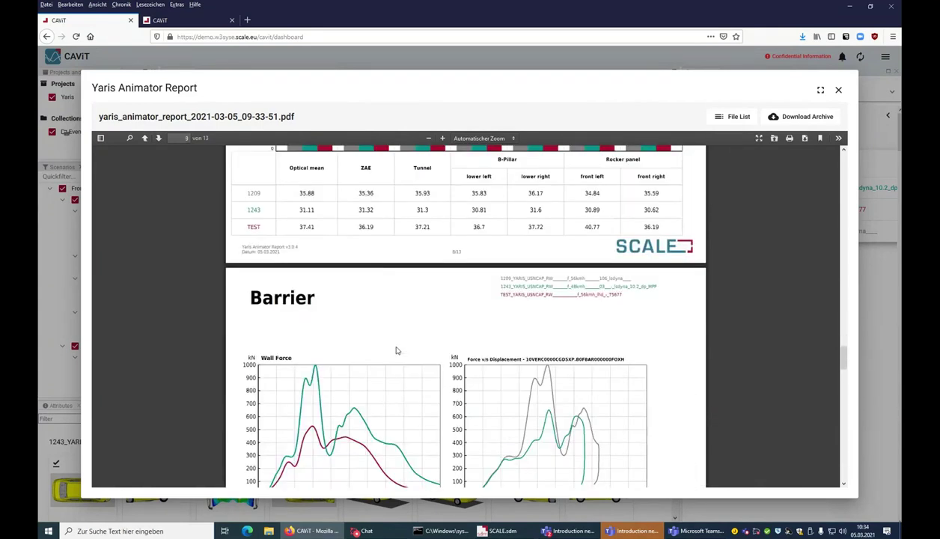
{"action": "scroll", "coordinate": [397, 350], "scroll_direction": "down", "scroll_amount": 5}
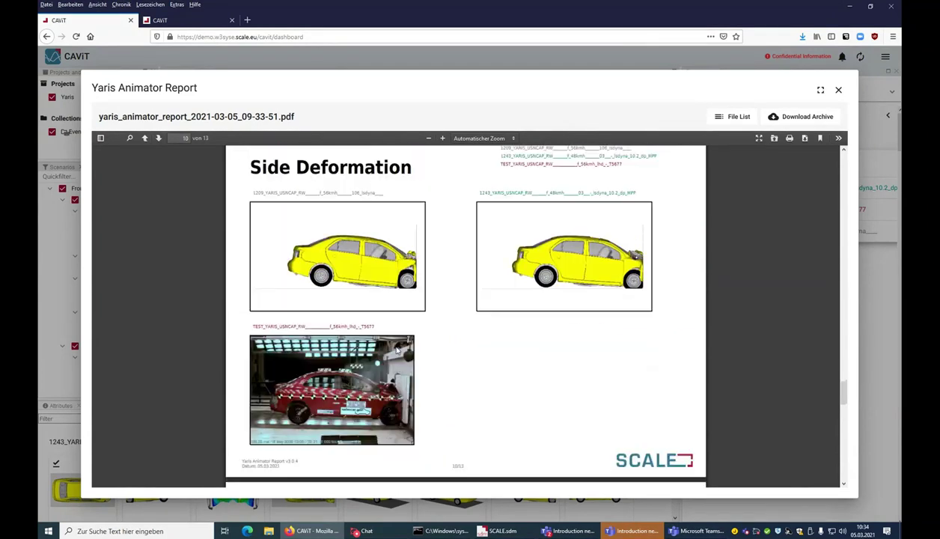
{"action": "scroll", "coordinate": [397, 351], "scroll_direction": "down", "scroll_amount": 4}
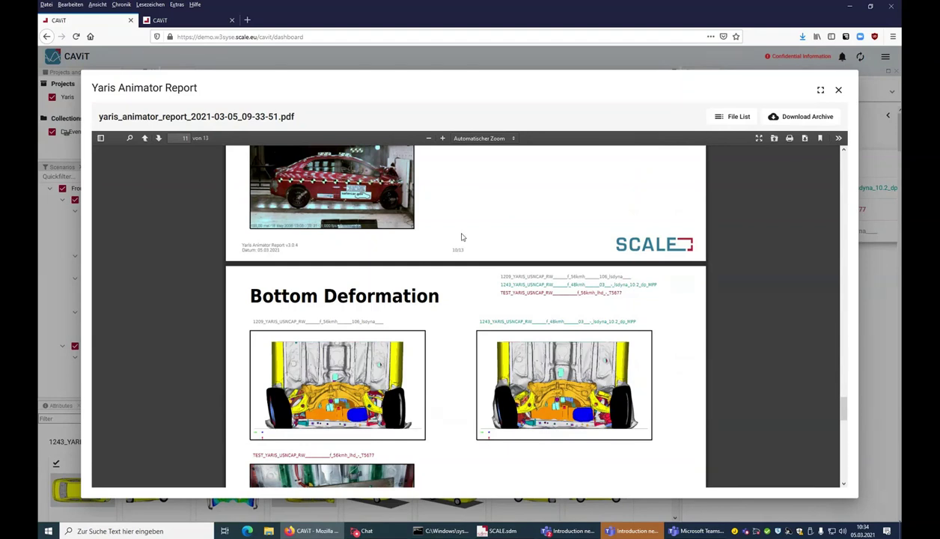
{"action": "scroll", "coordinate": [417, 266], "scroll_direction": "down", "scroll_amount": 3}
{"action": "scroll", "coordinate": [419, 268], "scroll_direction": "down", "scroll_amount": 3}
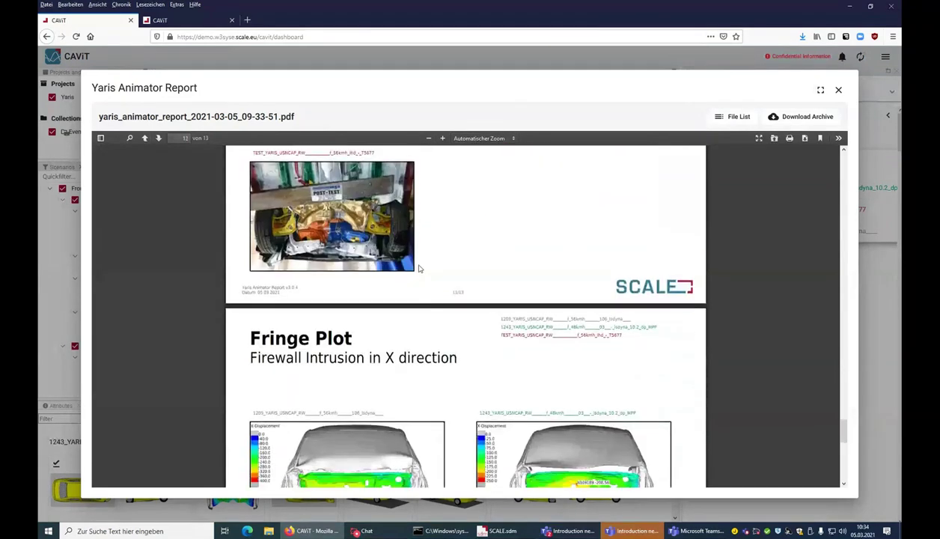
{"action": "scroll", "coordinate": [420, 268], "scroll_direction": "down", "scroll_amount": 2}
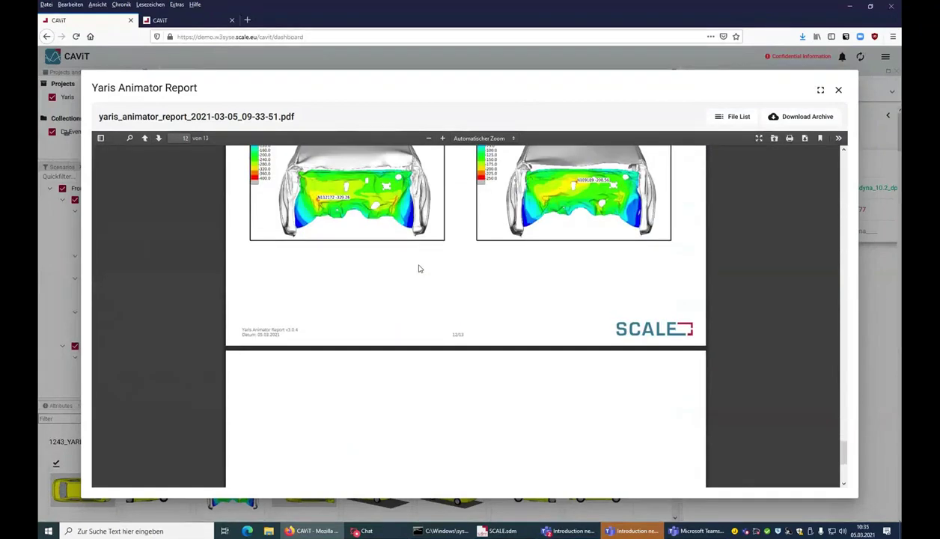
{"action": "scroll", "coordinate": [419, 268], "scroll_direction": "down", "scroll_amount": 3}
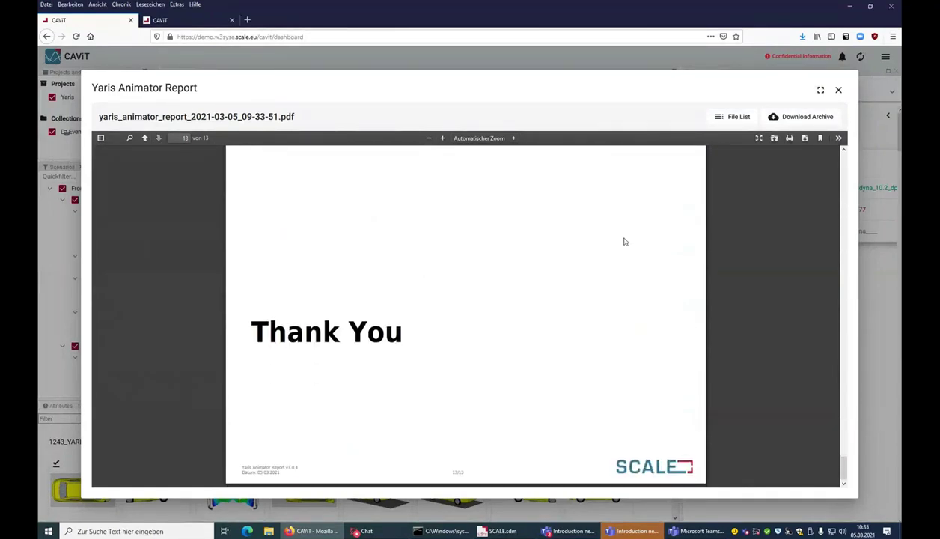
{"action": "left_click", "coordinate": [838, 90]}
- Create a Demo rml2pdf Report for the 1243 48 km/h simulation alone
{"action": "left_click", "coordinate": [471, 175]}
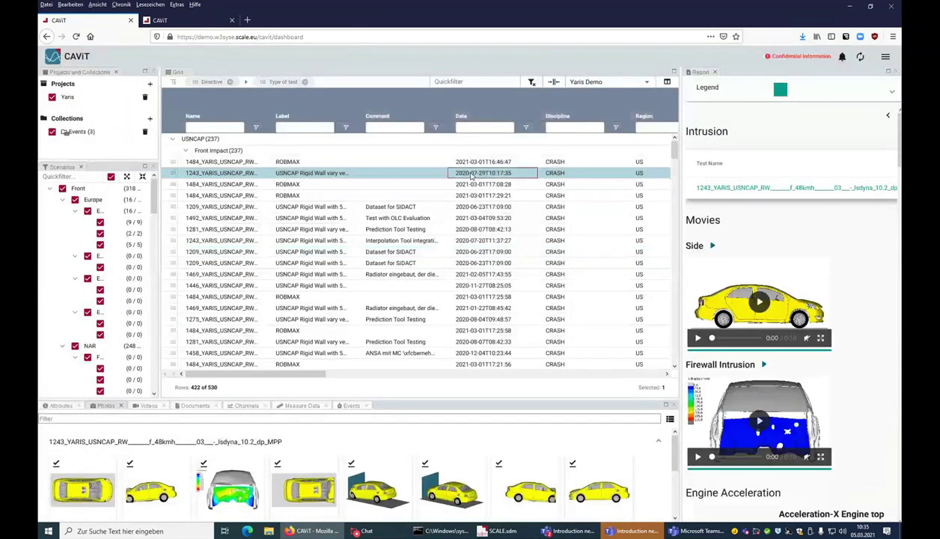
{"action": "right_click", "coordinate": [471, 175]}
{"action": "mouse_move", "coordinate": [516, 231]}
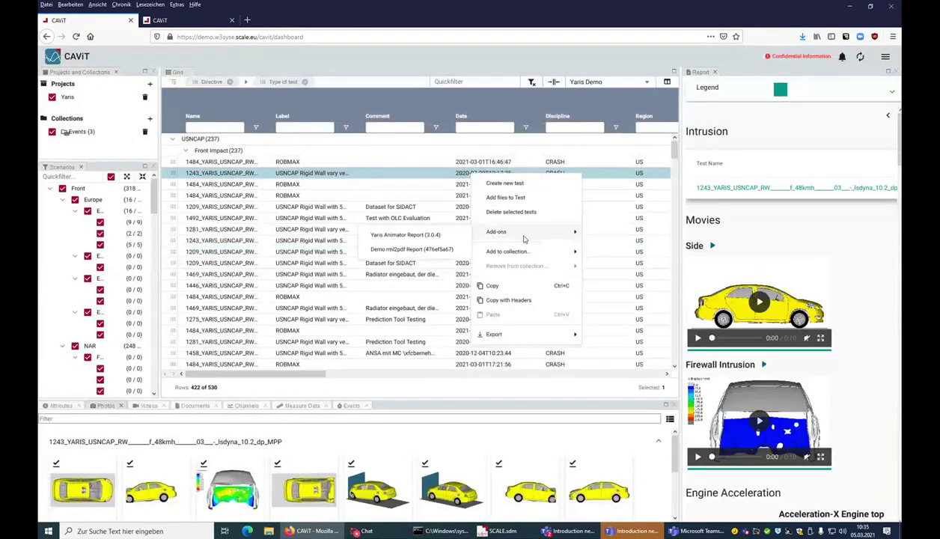
{"action": "left_click", "coordinate": [399, 250]}
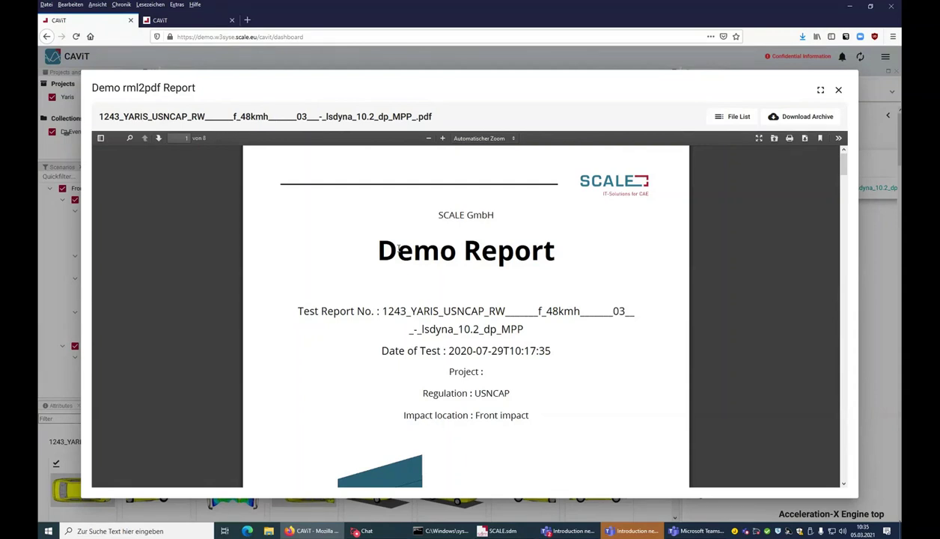
- Examine the demo report's cover, table of contents and the airbag labels section with its part number table
{"action": "scroll", "coordinate": [459, 253], "scroll_direction": "down", "scroll_amount": 6}
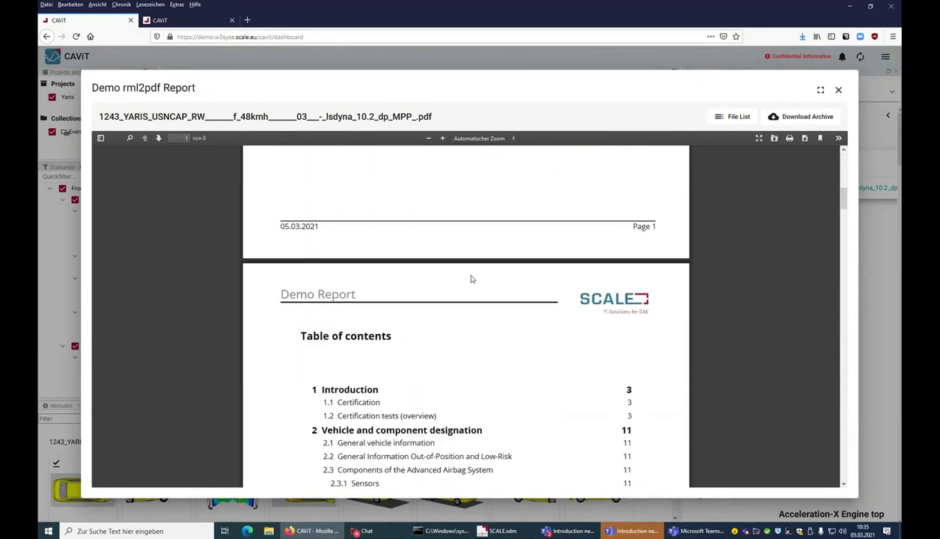
{"action": "scroll", "coordinate": [466, 281], "scroll_direction": "down", "scroll_amount": 6}
{"action": "scroll", "coordinate": [417, 313], "scroll_direction": "down", "scroll_amount": 10}
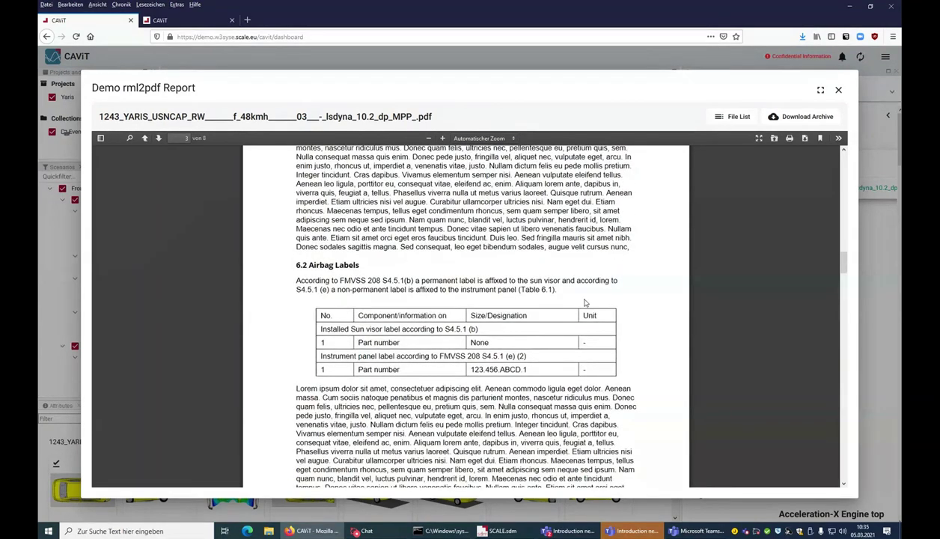
{"action": "left_click_drag", "start_coordinate": [254, 384], "coordinate": [537, 373]}
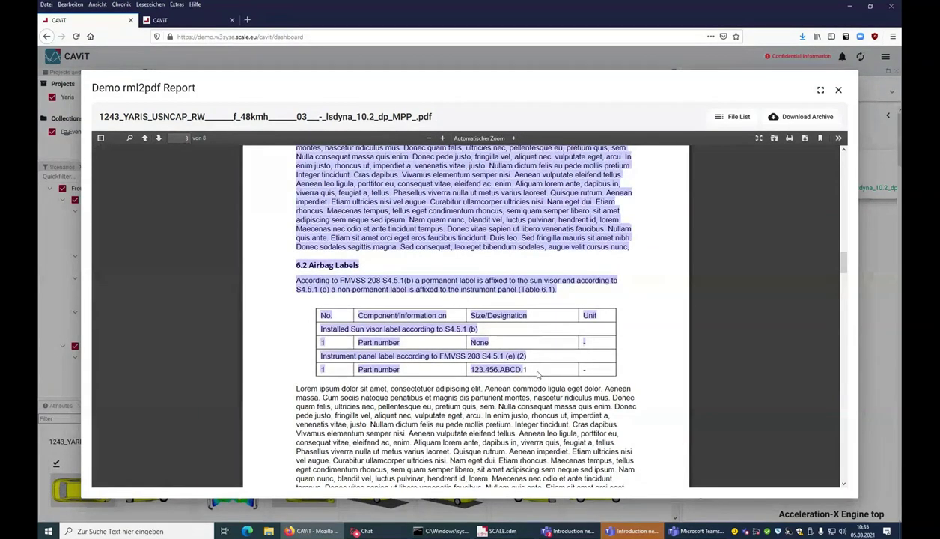
{"action": "left_click", "coordinate": [489, 369]}
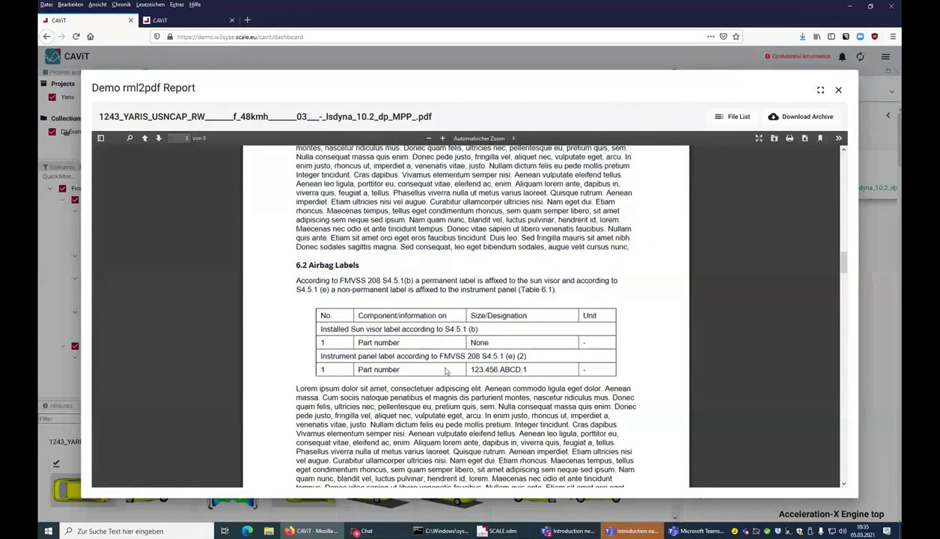
{"action": "scroll", "coordinate": [451, 368], "scroll_direction": "down", "scroll_amount": 3}
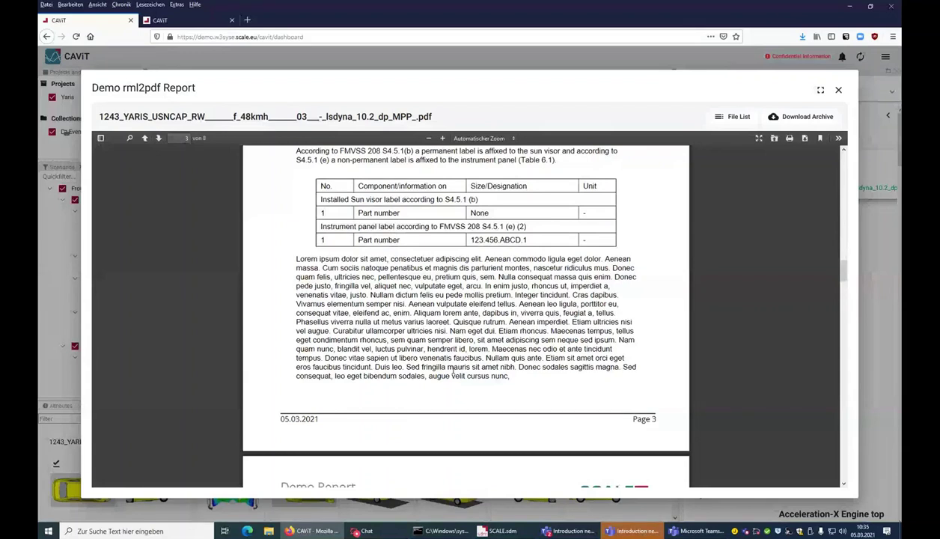
- Examine the demo report's dummy test results, vehicle crash figures, fringe plot and final test overview table, and close the report
{"action": "scroll", "coordinate": [452, 369], "scroll_direction": "down", "scroll_amount": 7}
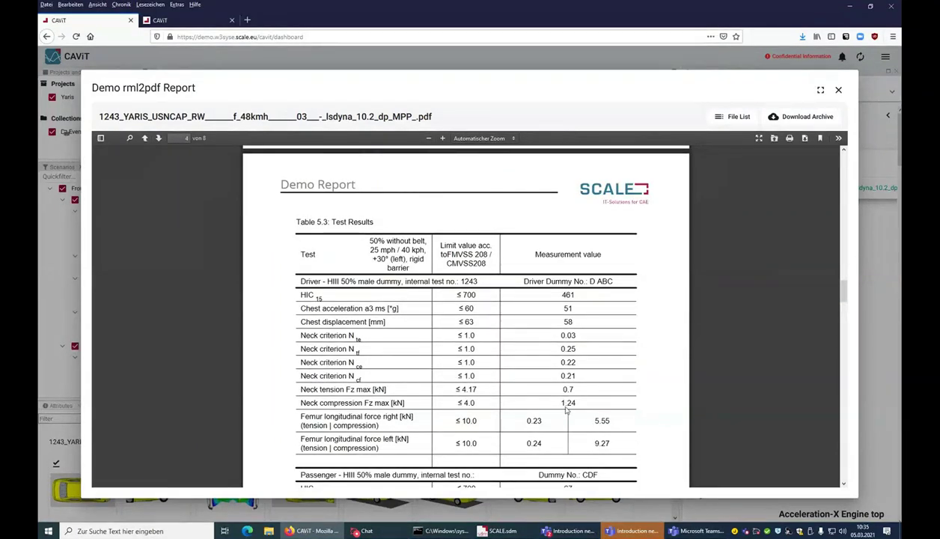
{"action": "scroll", "coordinate": [567, 408], "scroll_direction": "down", "scroll_amount": 9}
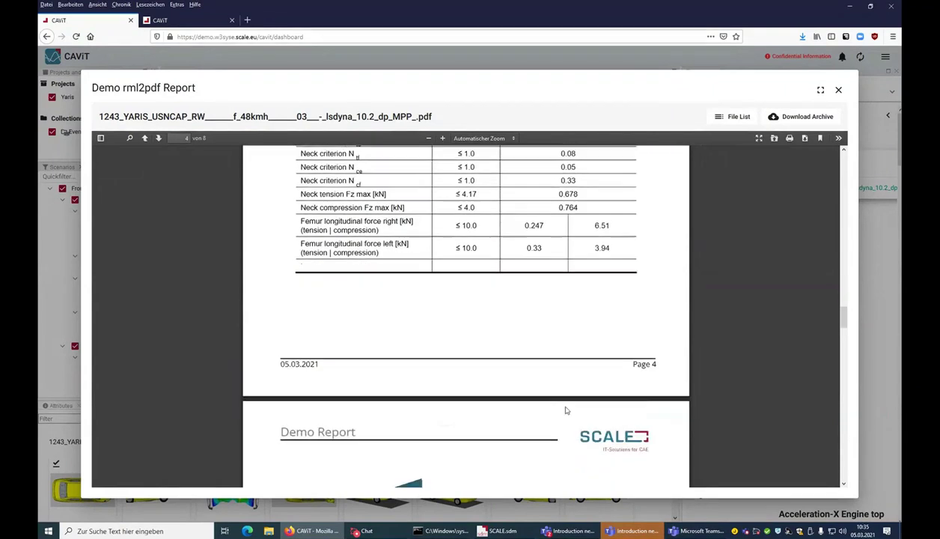
{"action": "scroll", "coordinate": [549, 366], "scroll_direction": "down", "scroll_amount": 15}
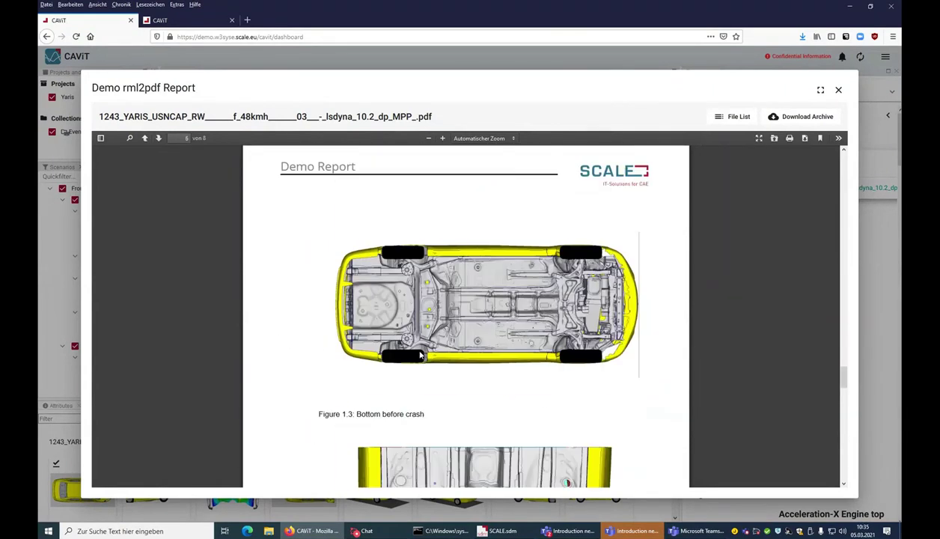
{"action": "scroll", "coordinate": [420, 355], "scroll_direction": "down", "scroll_amount": 8}
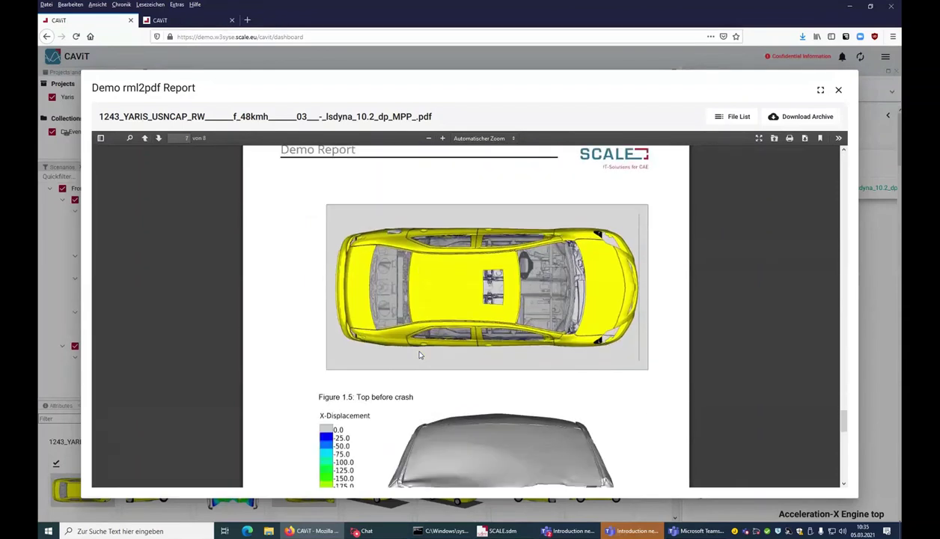
{"action": "scroll", "coordinate": [420, 355], "scroll_direction": "down", "scroll_amount": 6}
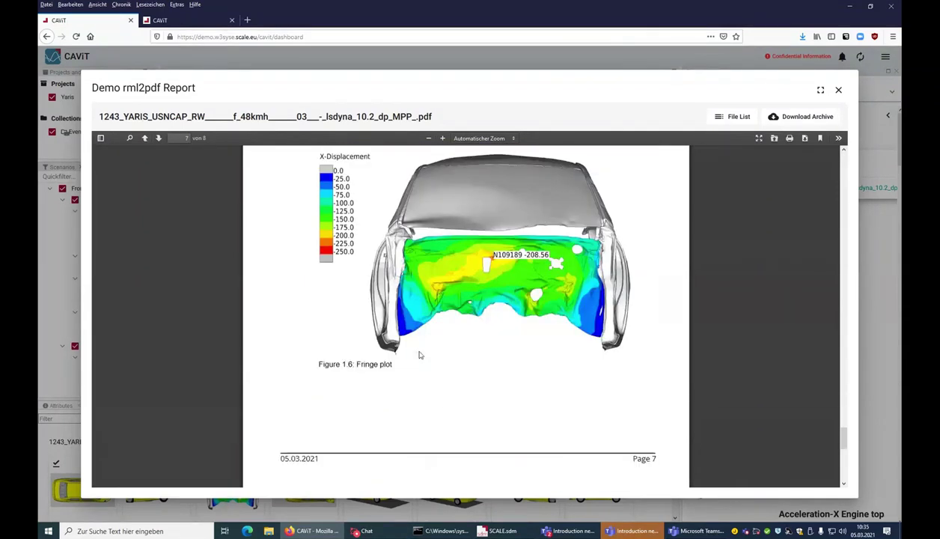
{"action": "scroll", "coordinate": [420, 355], "scroll_direction": "down", "scroll_amount": 10}
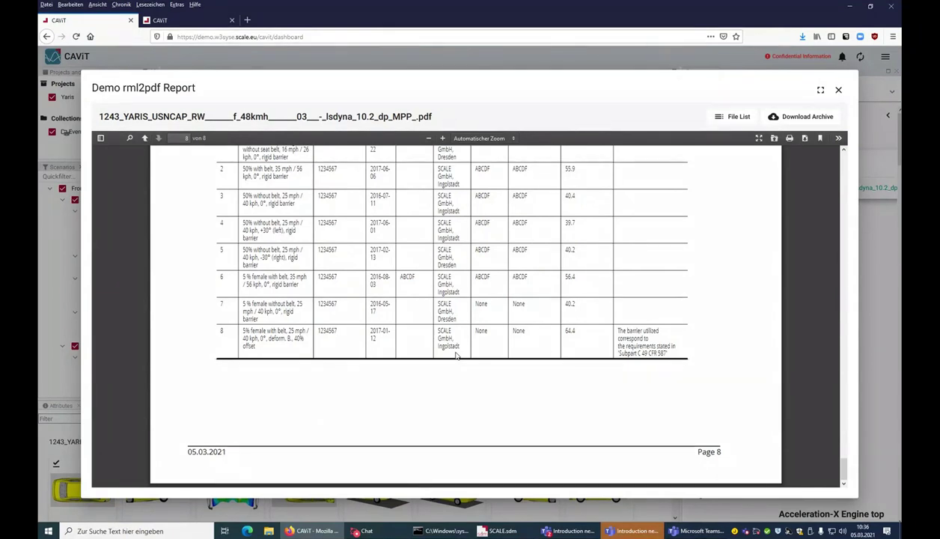
{"action": "left_click", "coordinate": [838, 89]}
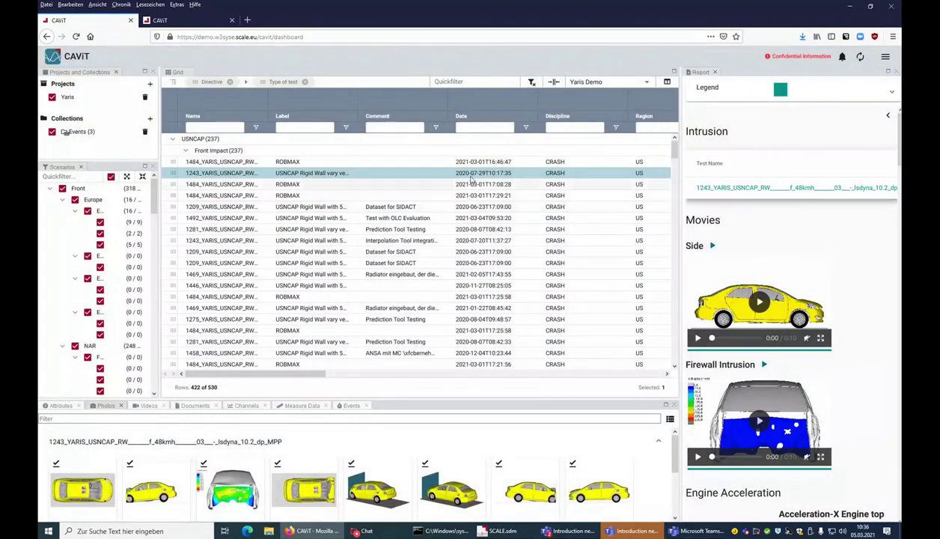
{"action": "right_click", "coordinate": [472, 179]}
{"action": "mouse_move", "coordinate": [496, 233]}
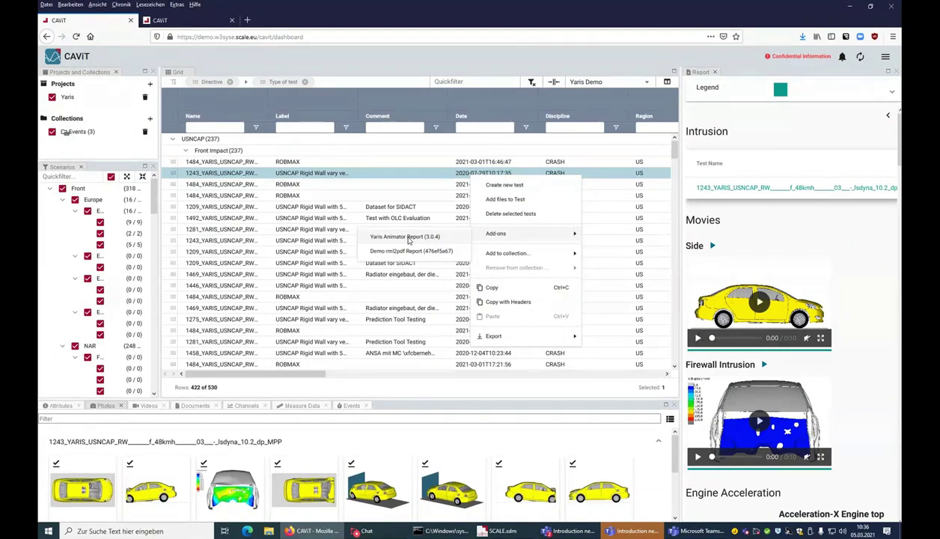
{"action": "left_click", "coordinate": [886, 56]}
{"action": "mouse_move", "coordinate": [845, 127]}
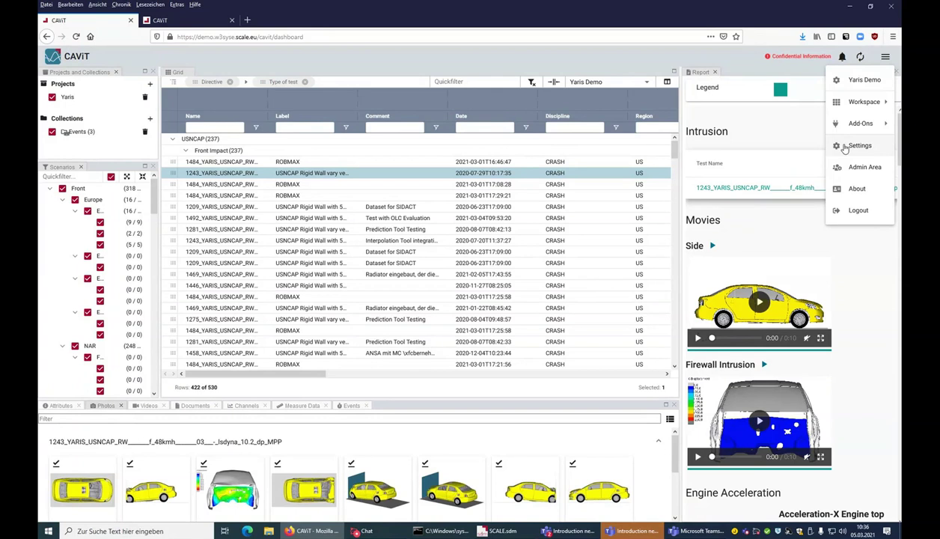
{"action": "double_click", "coordinate": [429, 10]}
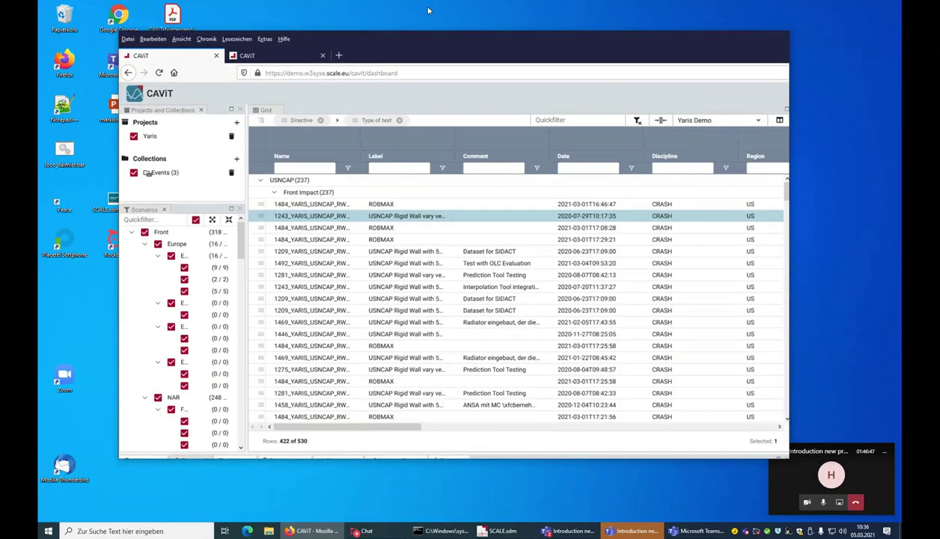
{"action": "left_click_drag", "start_coordinate": [659, 47], "coordinate": [809, 29]}
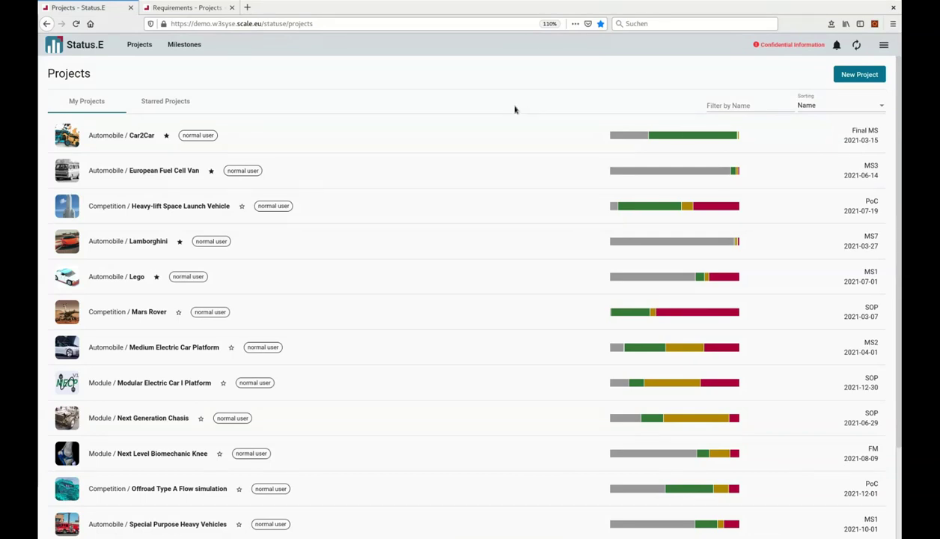
- Filter the Status.E project list by the name "Yari" and clear the filter again
{"action": "left_click", "coordinate": [714, 106]}
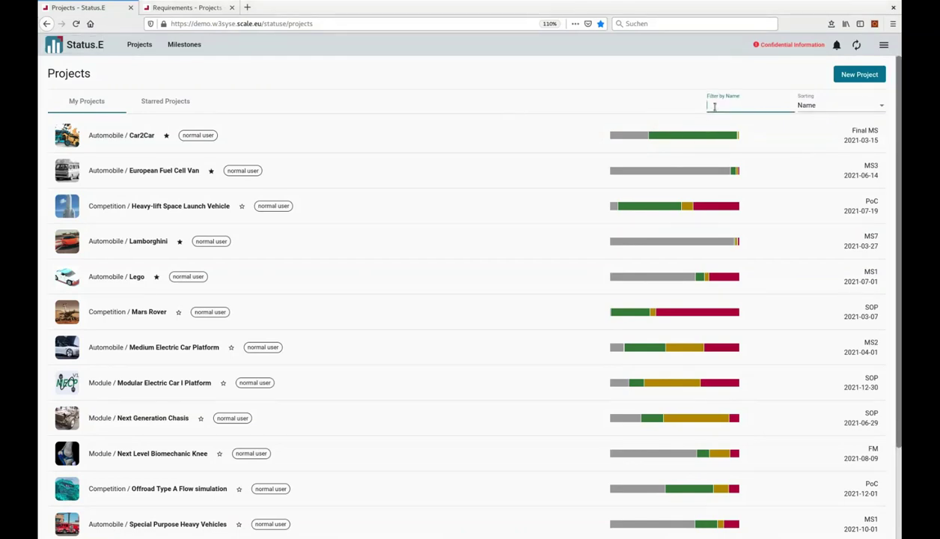
{"action": "type", "text": "Yari"}
{"action": "key", "text": "BackSpace"}
{"action": "key", "text": "BackSpace"}
{"action": "key", "text": "BackSpace"}
{"action": "key", "text": "BackSpace"}
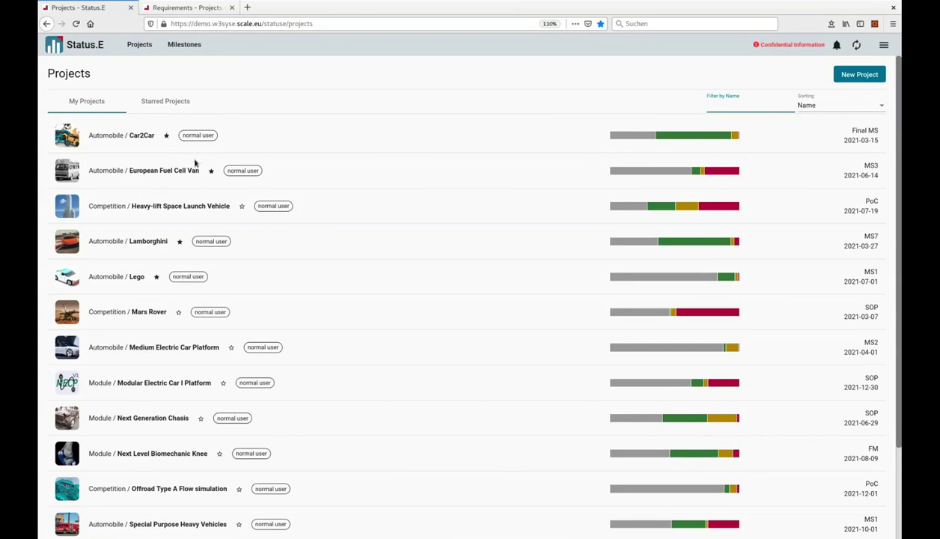
- Star the Heavy-lift Space Launch Vehicle project and open the Yaris project from the starred projects
{"action": "left_click", "coordinate": [241, 206]}
{"action": "left_click", "coordinate": [165, 103]}
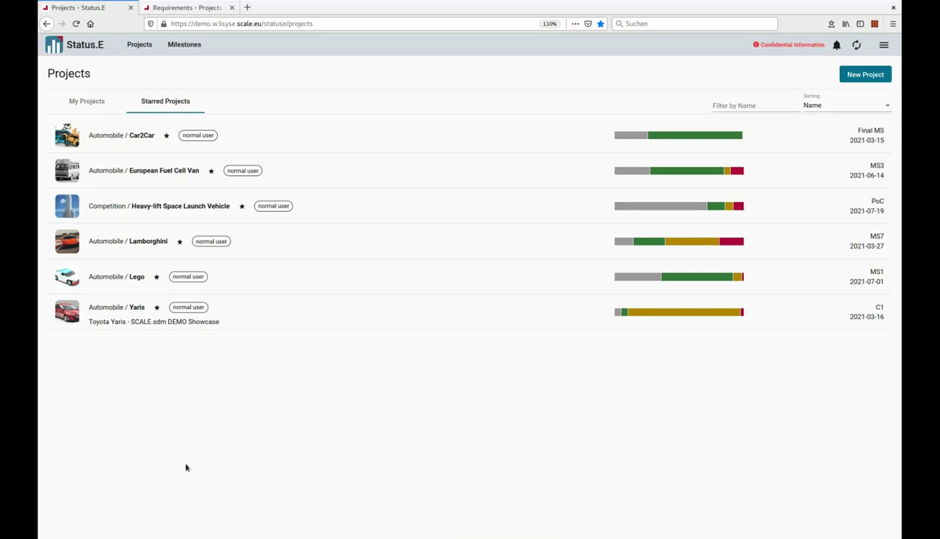
{"action": "left_click", "coordinate": [132, 309]}
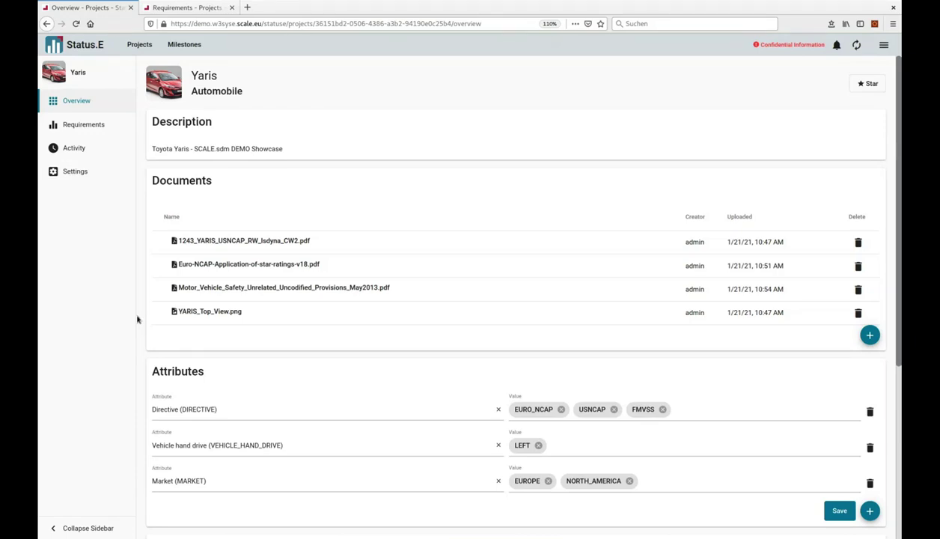
- Examine the Yaris project overview from its documents and attributes down to the milestone timeline
{"action": "scroll", "coordinate": [137, 319], "scroll_direction": "down", "scroll_amount": 1}
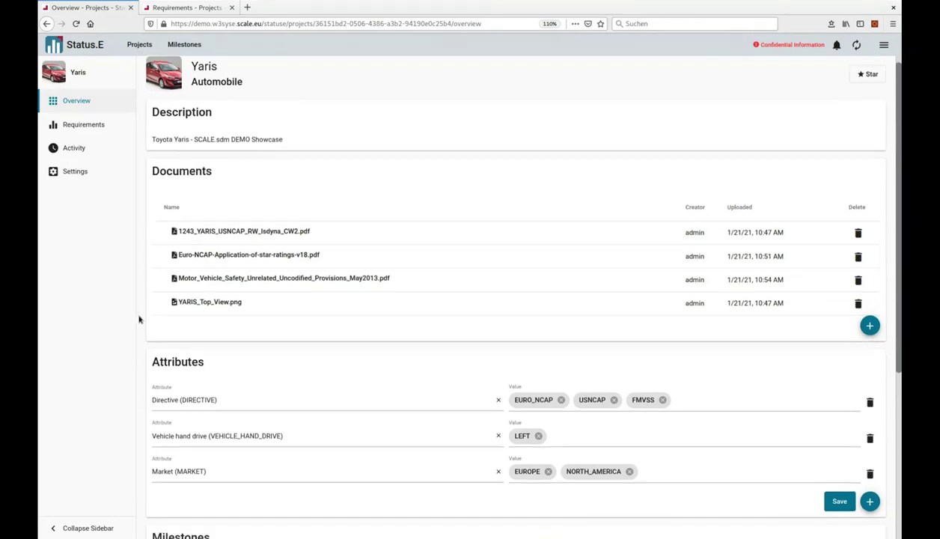
{"action": "scroll", "coordinate": [140, 321], "scroll_direction": "down", "scroll_amount": 4}
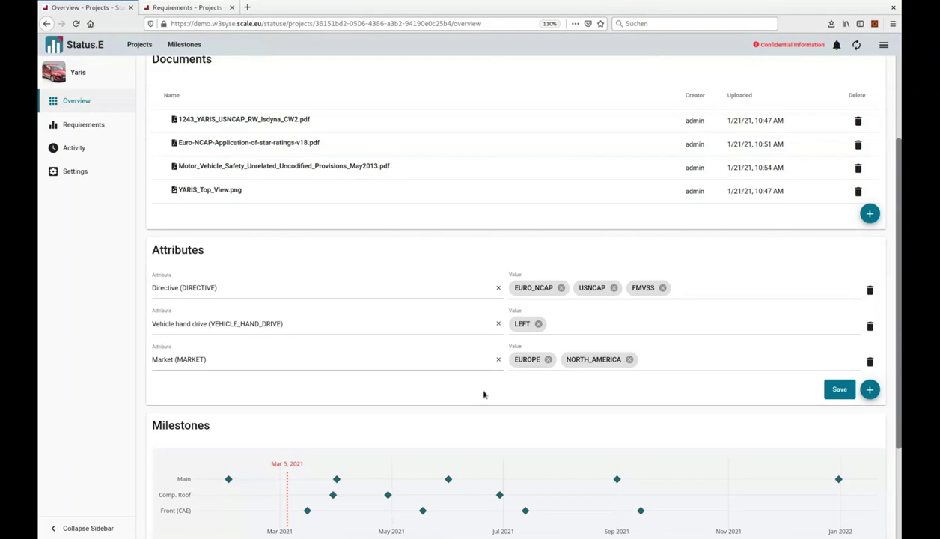
{"action": "scroll", "coordinate": [147, 350], "scroll_direction": "down", "scroll_amount": 3}
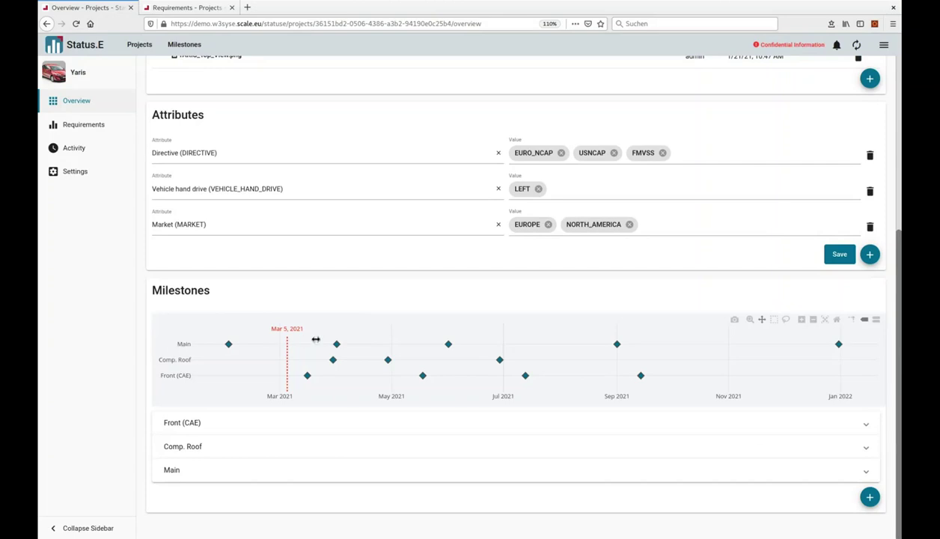
{"action": "mouse_move", "coordinate": [332, 343]}
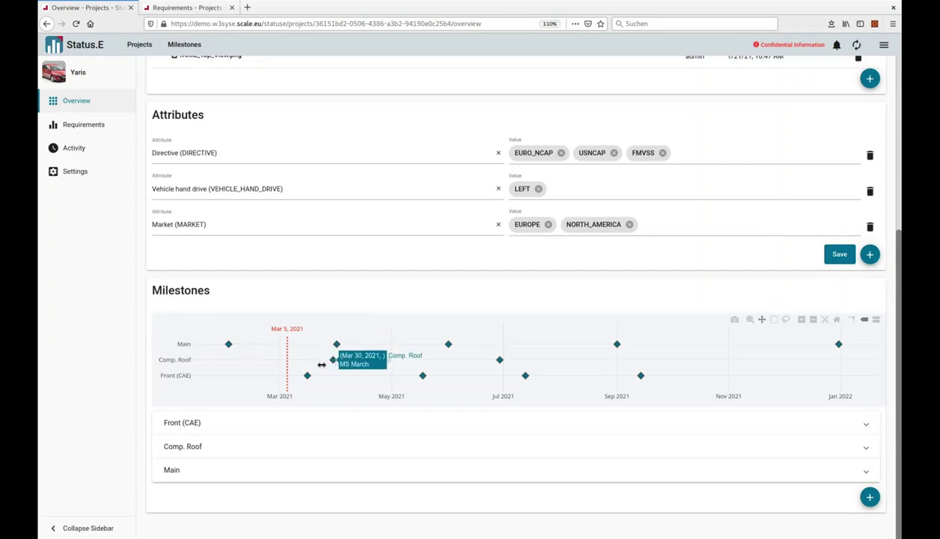
- Examine the milestone timeline and the Main milestone list with its descriptions and dates in the Yaris project overview
{"action": "mouse_move", "coordinate": [306, 375]}
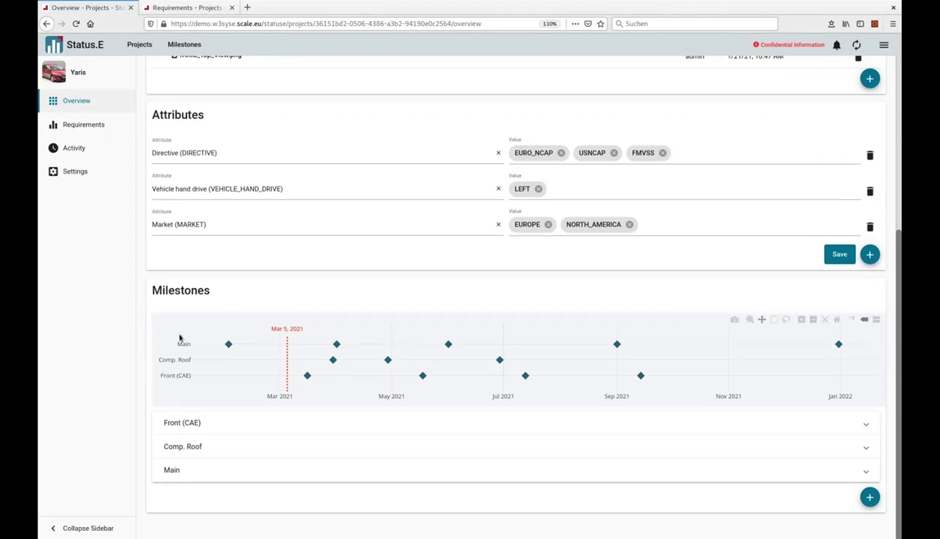
{"action": "left_click", "coordinate": [182, 471]}
{"action": "scroll", "coordinate": [179, 427], "scroll_direction": "down", "scroll_amount": 5}
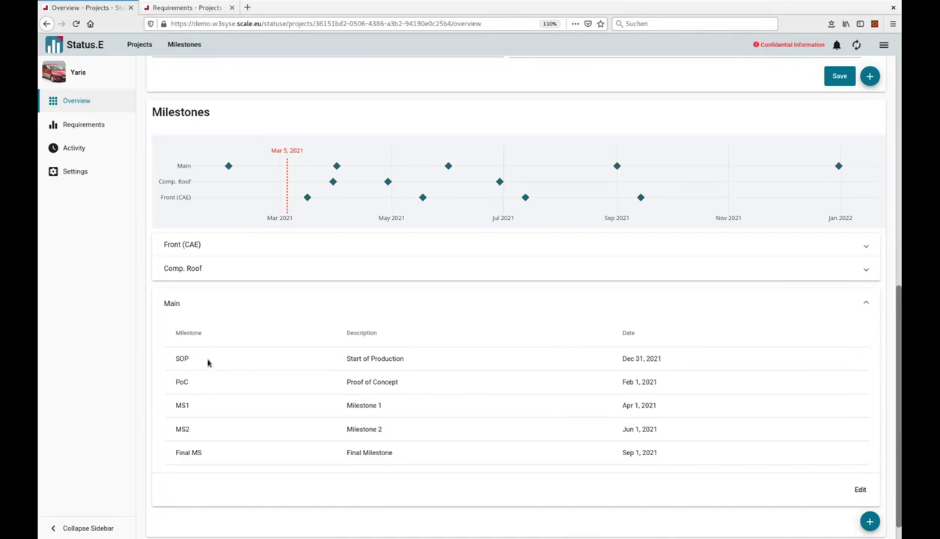
{"action": "scroll", "coordinate": [529, 385], "scroll_direction": "down", "scroll_amount": 1}
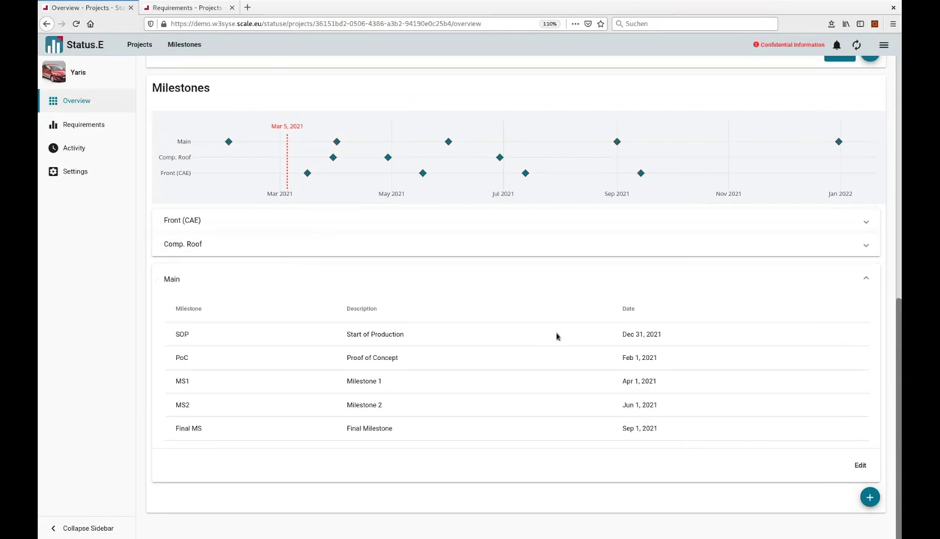
{"action": "scroll", "coordinate": [599, 408], "scroll_direction": "up", "scroll_amount": 5}
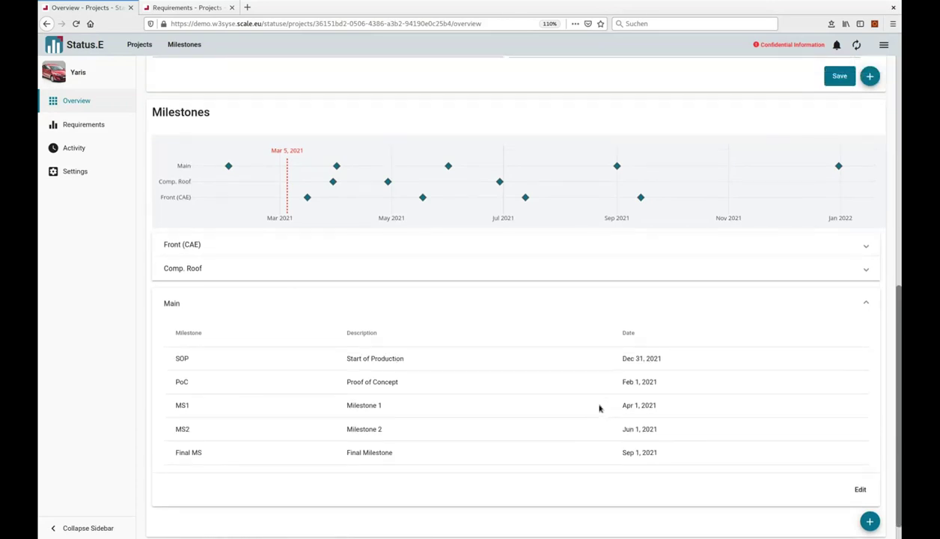
{"action": "scroll", "coordinate": [277, 332], "scroll_direction": "up", "scroll_amount": 3}
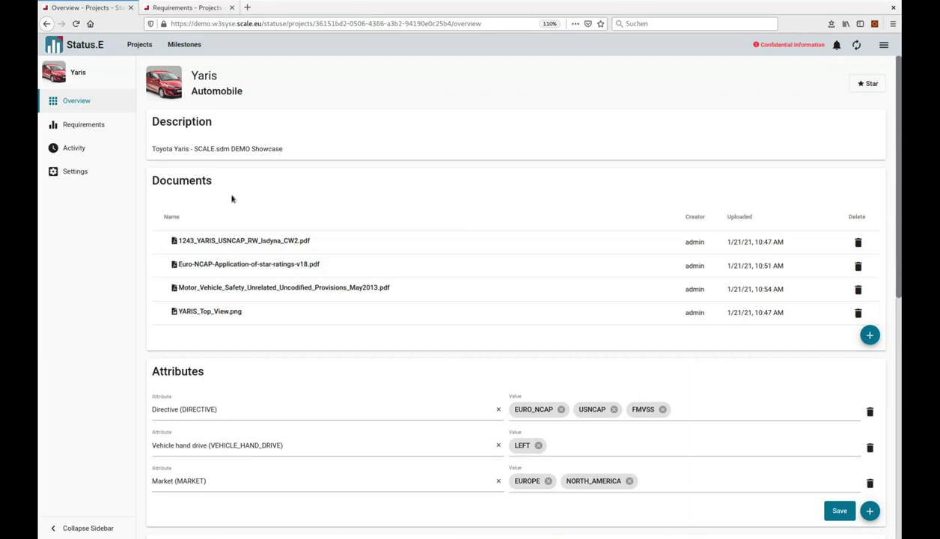
{"action": "scroll", "coordinate": [154, 375], "scroll_direction": "down", "scroll_amount": 4}
{"action": "scroll", "coordinate": [154, 375], "scroll_direction": "up", "scroll_amount": 4}
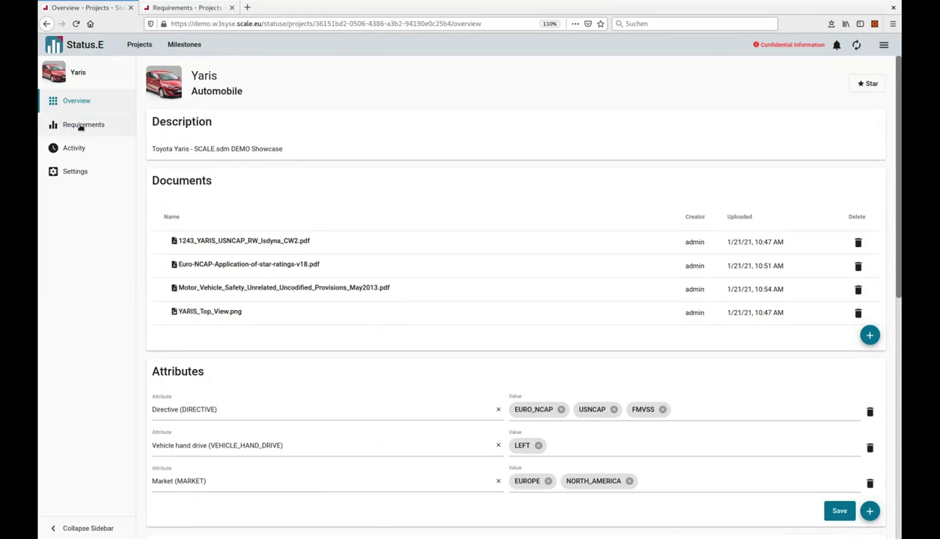
- Switch to the Yaris requirements table, collapse the sidebar and select the requirement "Extraction force after 8h of heat aging"
{"action": "left_click", "coordinate": [172, 8]}
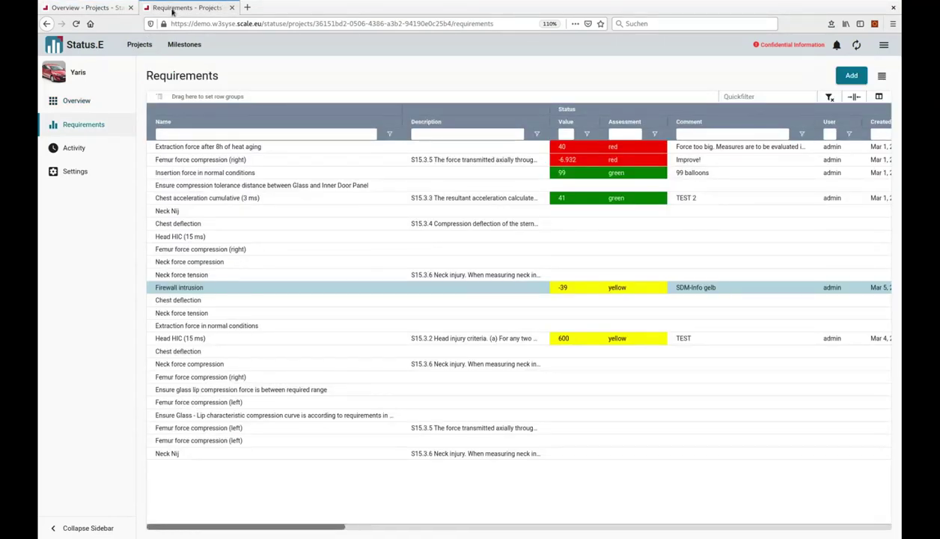
{"action": "left_click", "coordinate": [58, 526]}
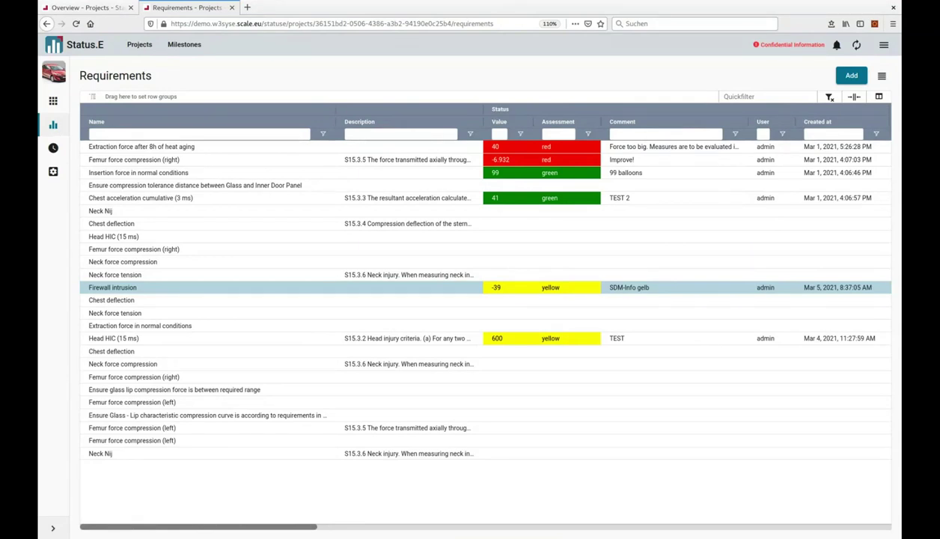
{"action": "left_click", "coordinate": [143, 149]}
{"action": "left_click", "coordinate": [145, 162]}
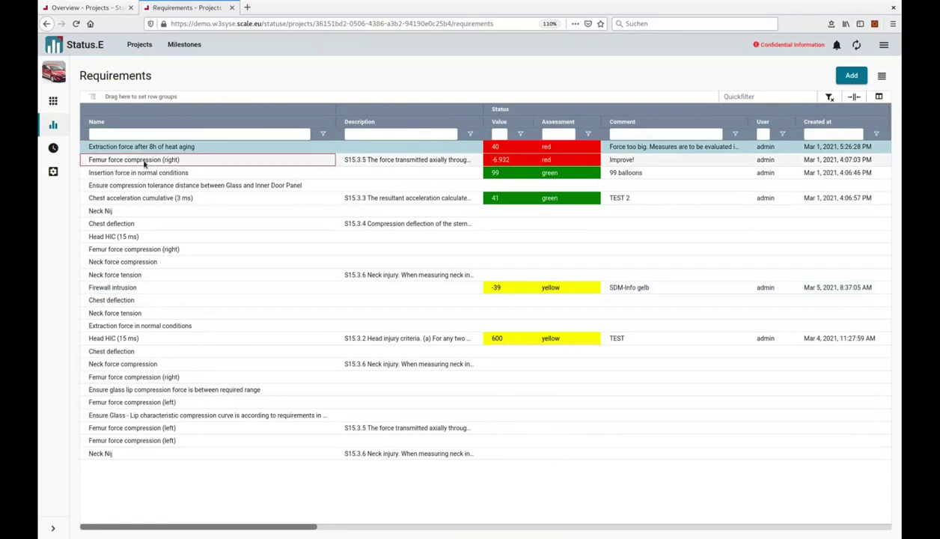
{"action": "left_click", "coordinate": [149, 152]}
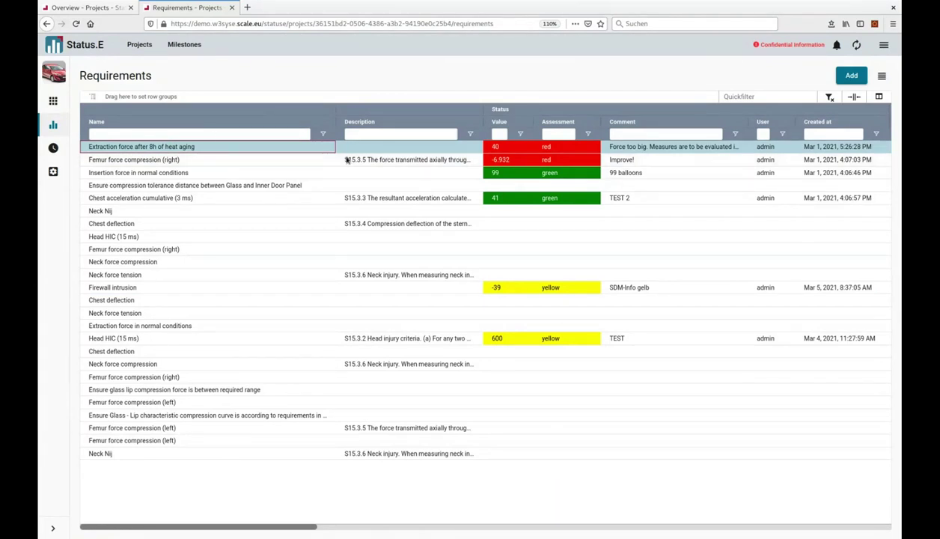
- Show the Threshold column and hide the Description column in the requirements table
{"action": "left_click", "coordinate": [879, 95]}
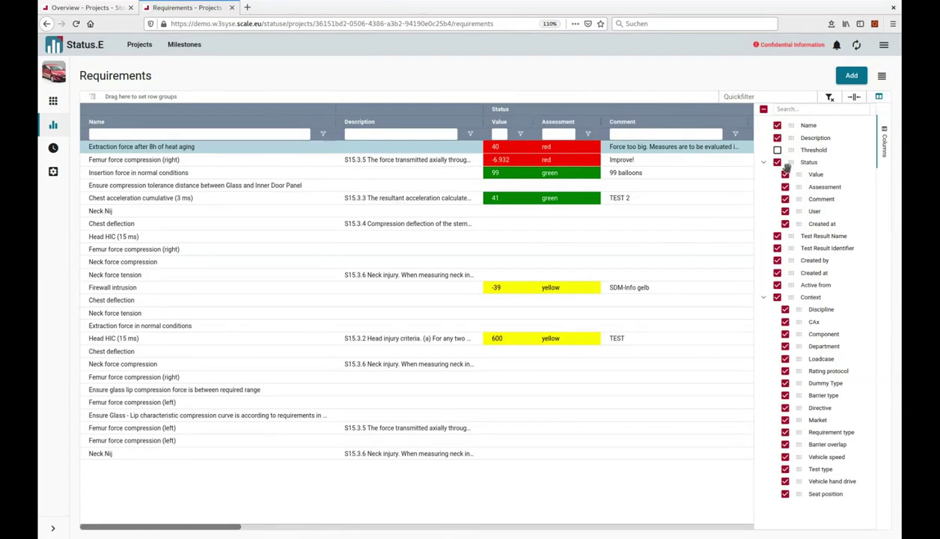
{"action": "left_click", "coordinate": [777, 150]}
{"action": "left_click", "coordinate": [777, 138]}
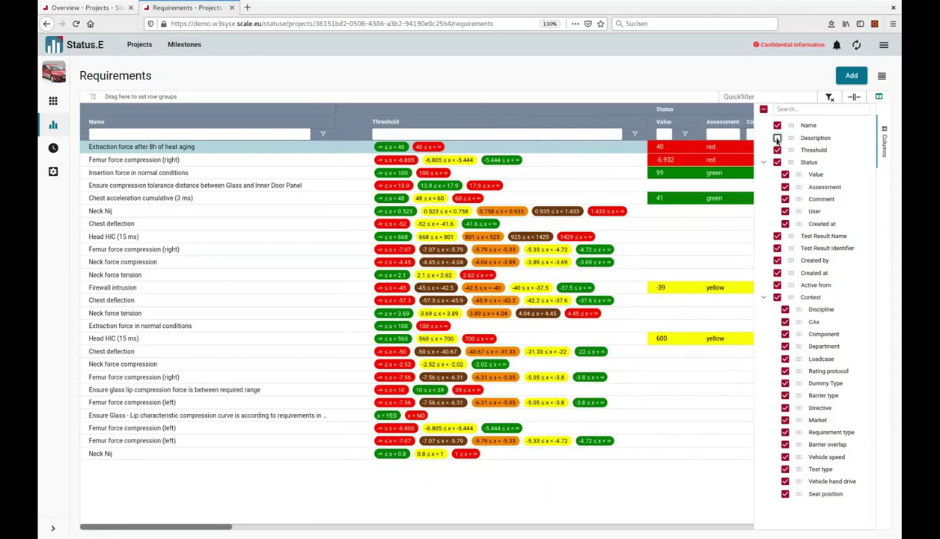
{"action": "left_click", "coordinate": [879, 99]}
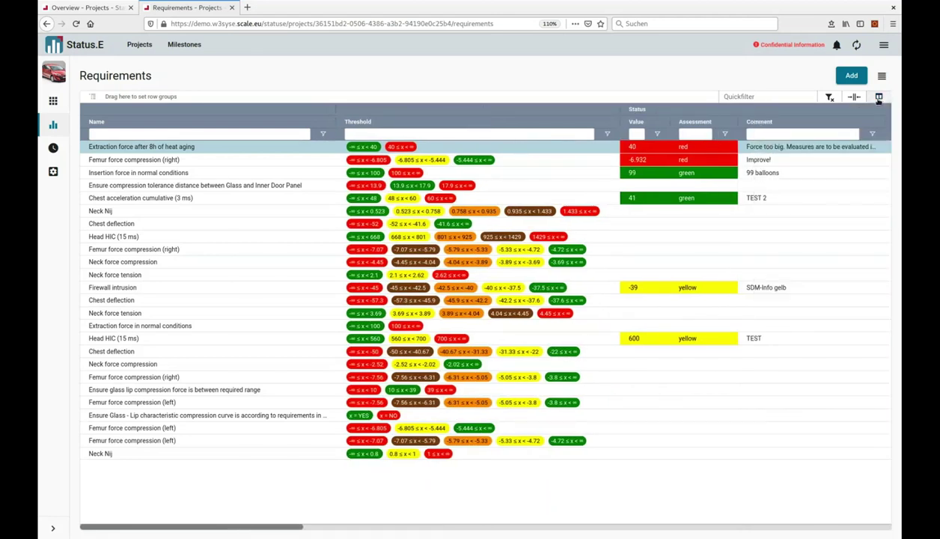
- Filter the requirements by "fir" and open the details of the Firewall intrusion requirement
{"action": "left_click", "coordinate": [758, 98]}
{"action": "type", "text": "fir"}
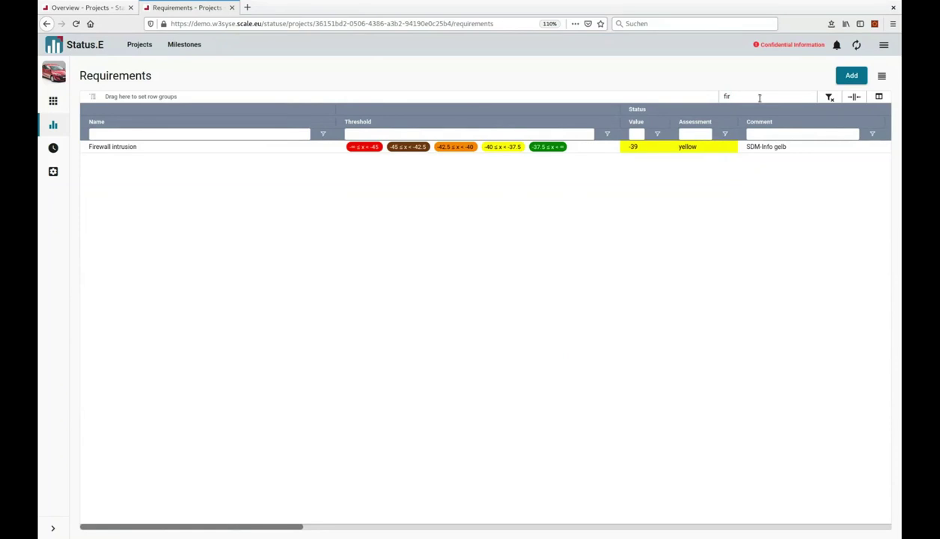
{"action": "left_click", "coordinate": [146, 150]}
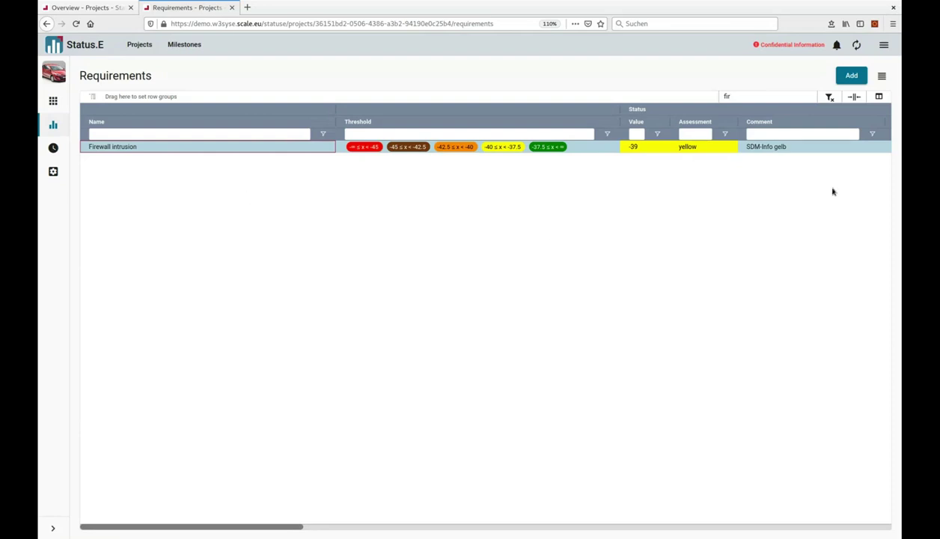
{"action": "left_click", "coordinate": [882, 77]}
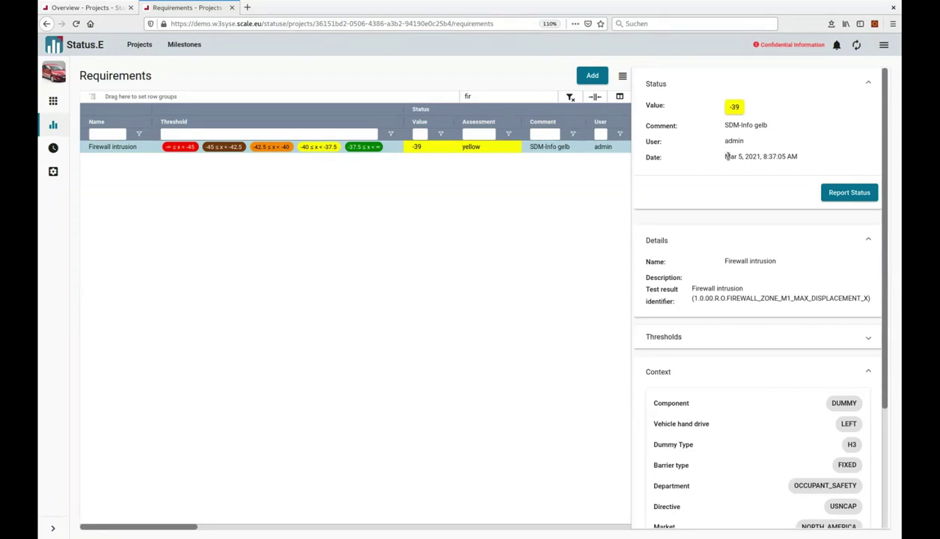
- Start a status report for Firewall intrusion and set its value to -35
{"action": "left_click", "coordinate": [847, 193]}
{"action": "left_click", "coordinate": [705, 118]}
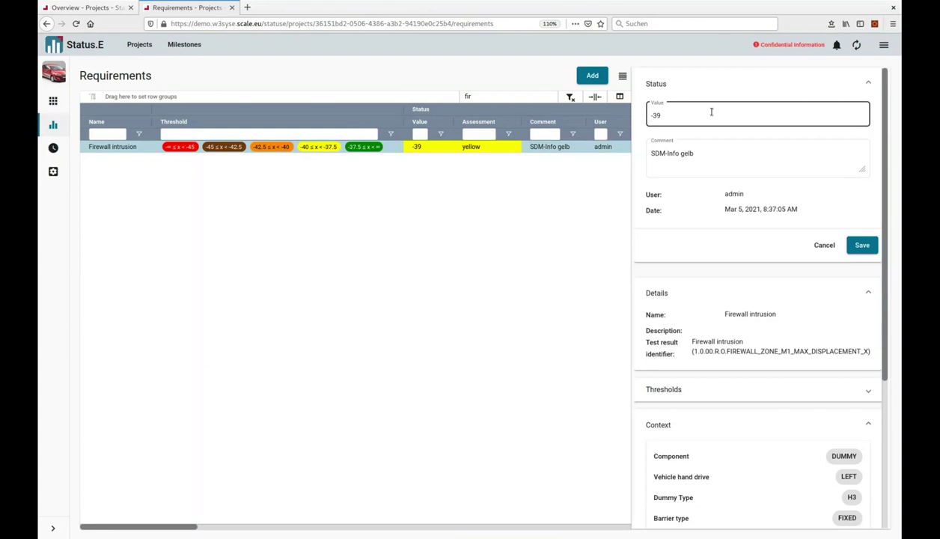
{"action": "left_click_drag", "start_coordinate": [711, 111], "coordinate": [624, 113]}
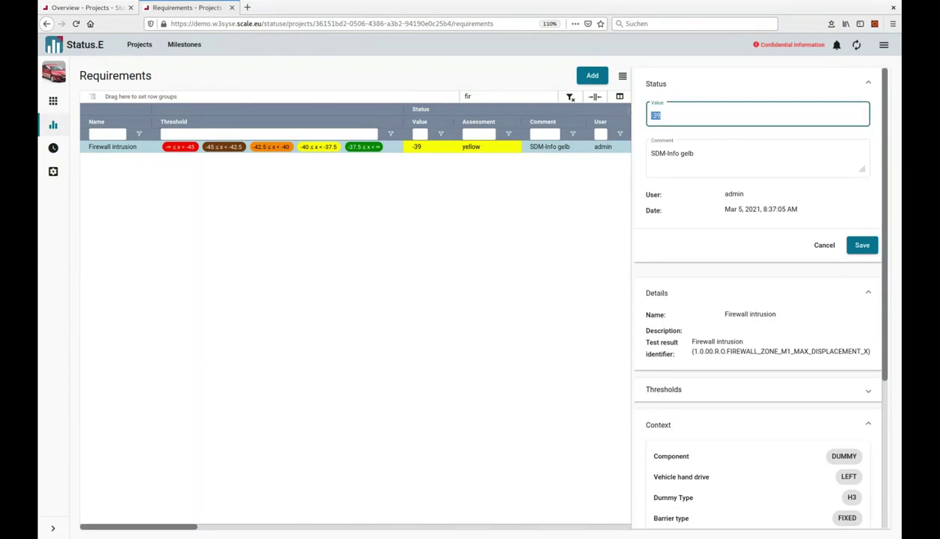
{"action": "key", "text": "BackSpace"}
{"action": "type", "text": "-35"}
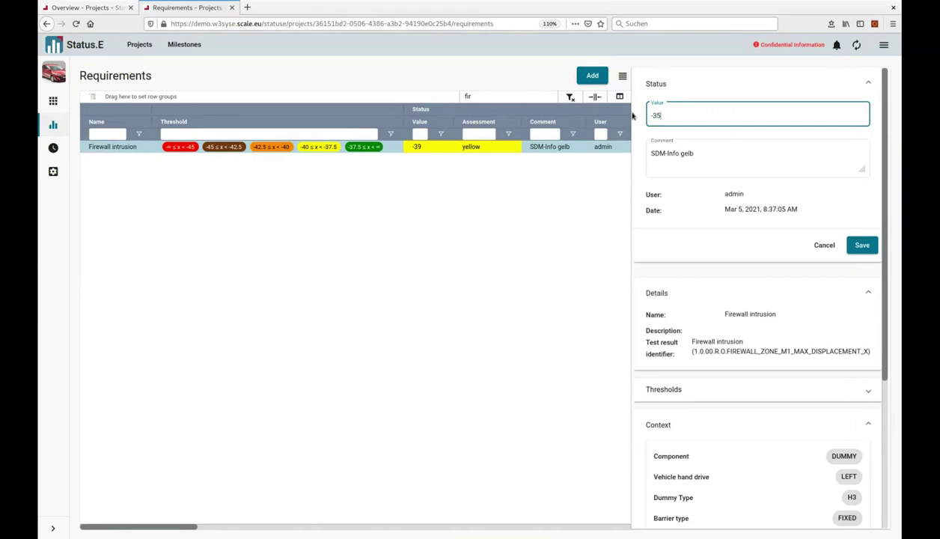
- Change the status comment to "SDM-Info green" and save the Firewall intrusion status
{"action": "left_click", "coordinate": [717, 154]}
{"action": "key", "text": "BackSpace"}
{"action": "key", "text": "BackSpace"}
{"action": "key", "text": "BackSpace"}
{"action": "key", "text": "BackSpace"}
{"action": "type", "text": "green"}
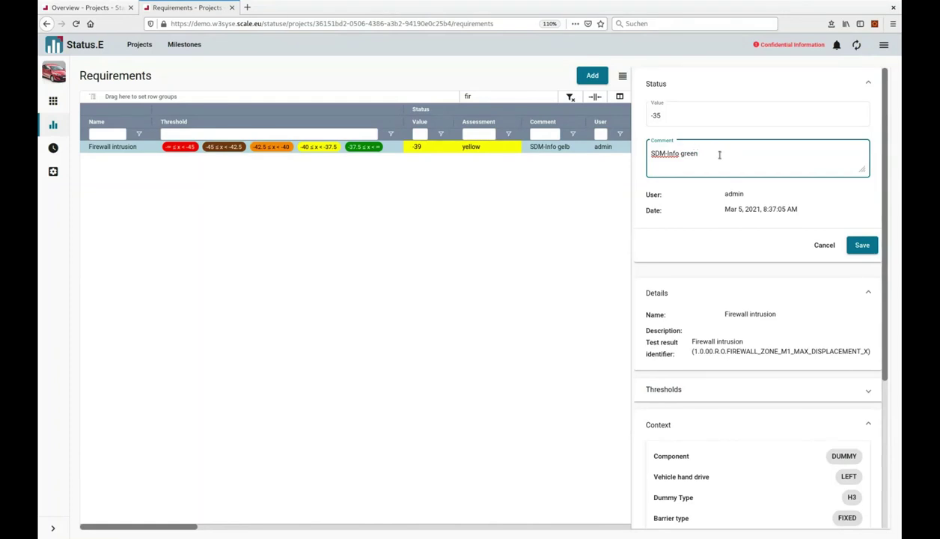
{"action": "left_click", "coordinate": [861, 245]}
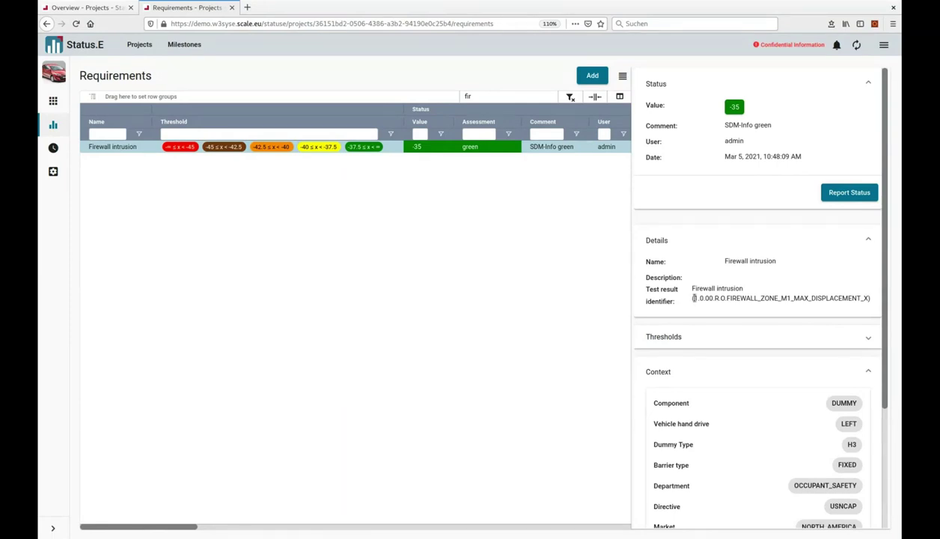
- Examine the Firewall intrusion requirement's test result identifier and context attributes, and close its details
{"action": "scroll", "coordinate": [674, 311], "scroll_direction": "down", "scroll_amount": 1}
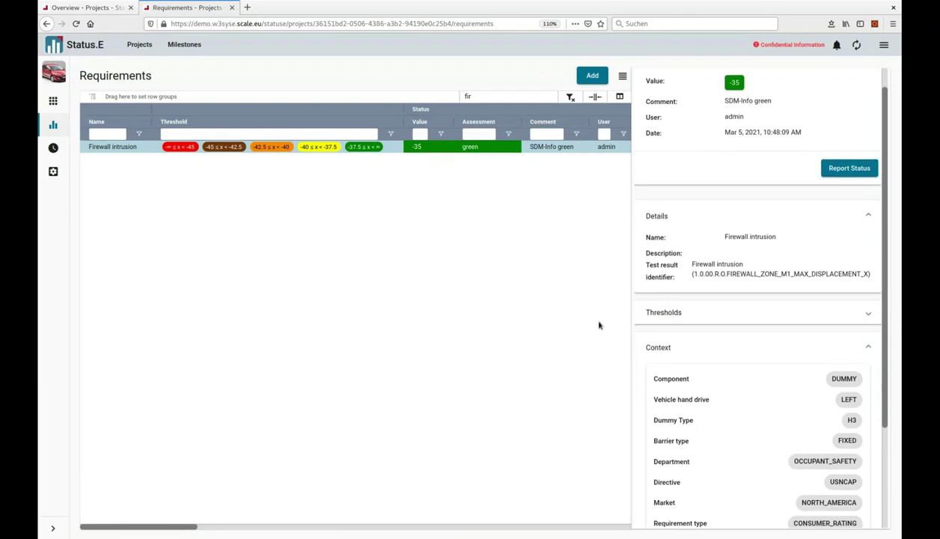
{"action": "scroll", "coordinate": [736, 337], "scroll_direction": "down", "scroll_amount": 4}
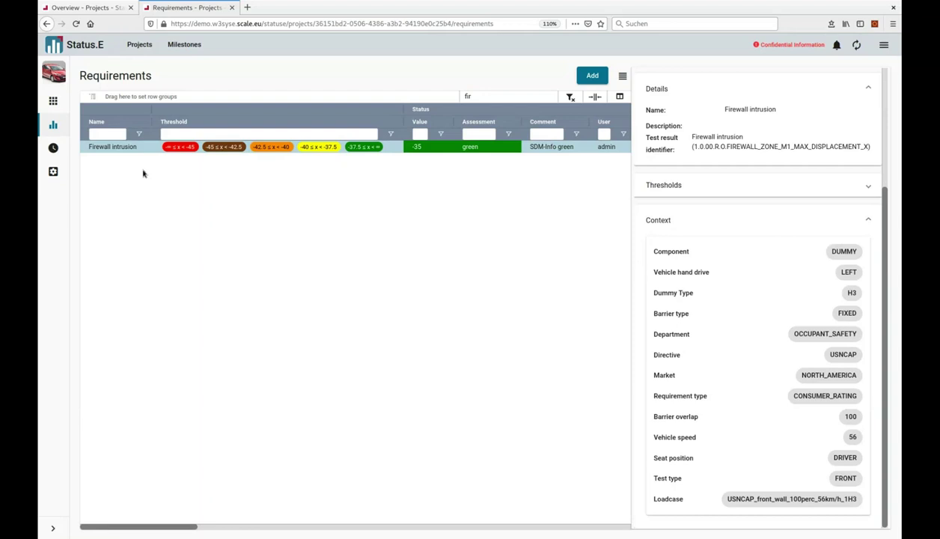
{"action": "scroll", "coordinate": [789, 337], "scroll_direction": "up", "scroll_amount": 3}
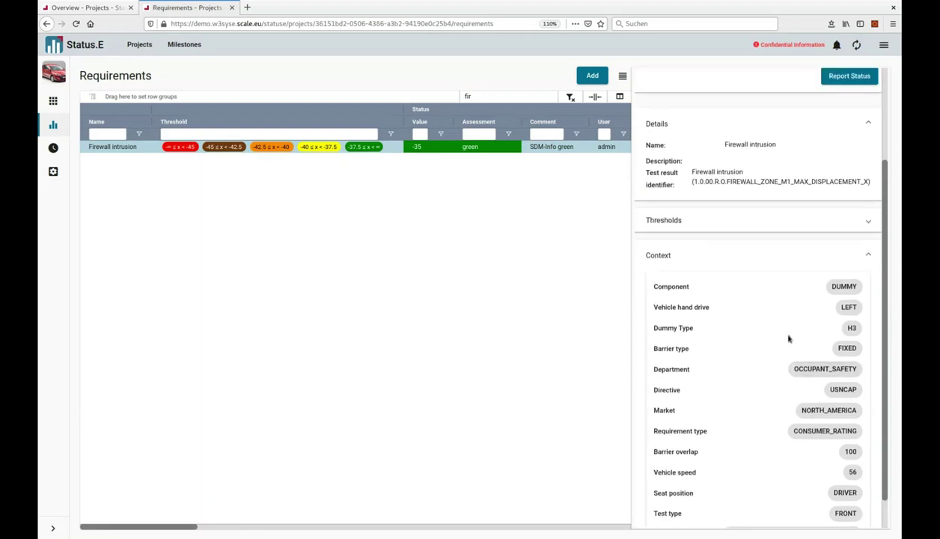
{"action": "scroll", "coordinate": [789, 337], "scroll_direction": "up", "scroll_amount": 1}
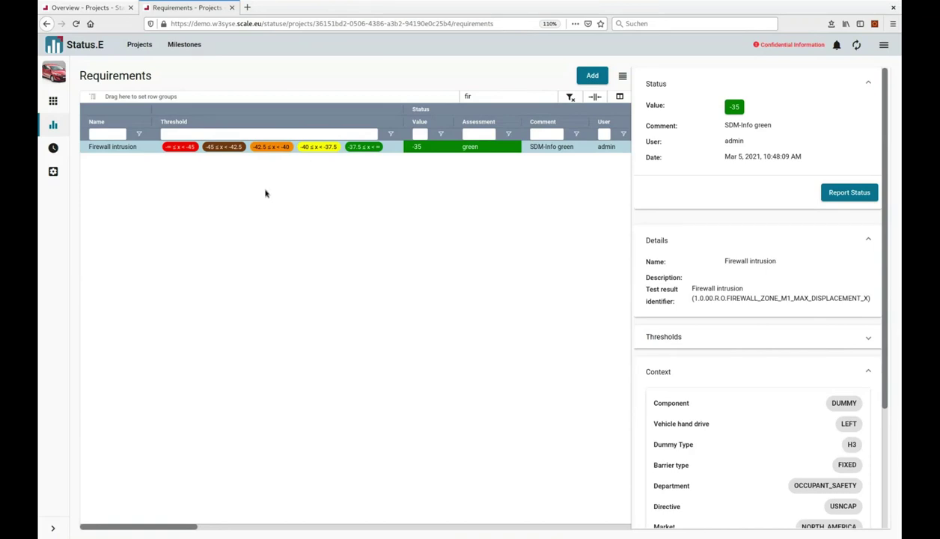
{"action": "left_click", "coordinate": [622, 77]}
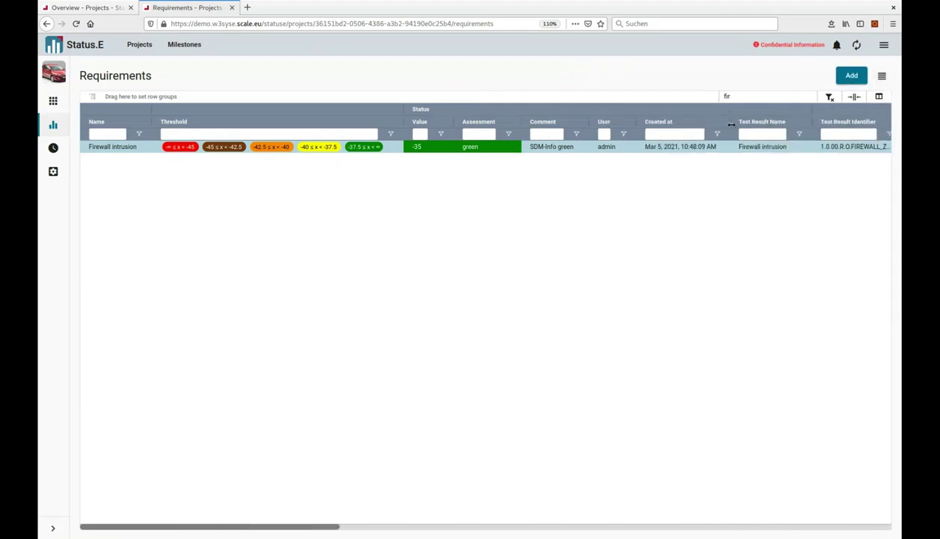
- Clear the quick filter and widen the Name column so the full requirement names fit
{"action": "left_click_drag", "start_coordinate": [738, 97], "coordinate": [693, 93]}
{"action": "key", "text": "BackSpace"}
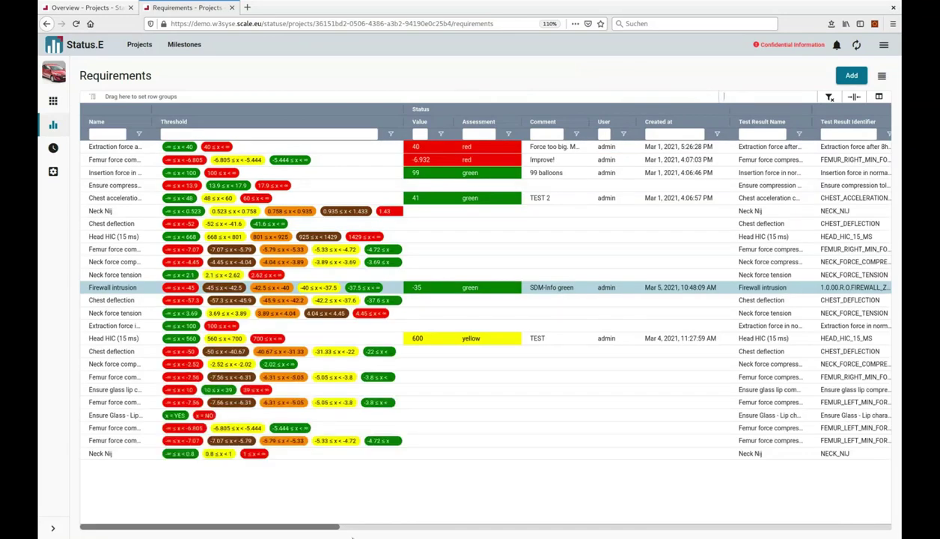
{"action": "left_click_drag", "start_coordinate": [323, 529], "coordinate": [323, 530]}
{"action": "left_click_drag", "start_coordinate": [155, 111], "coordinate": [339, 116]}
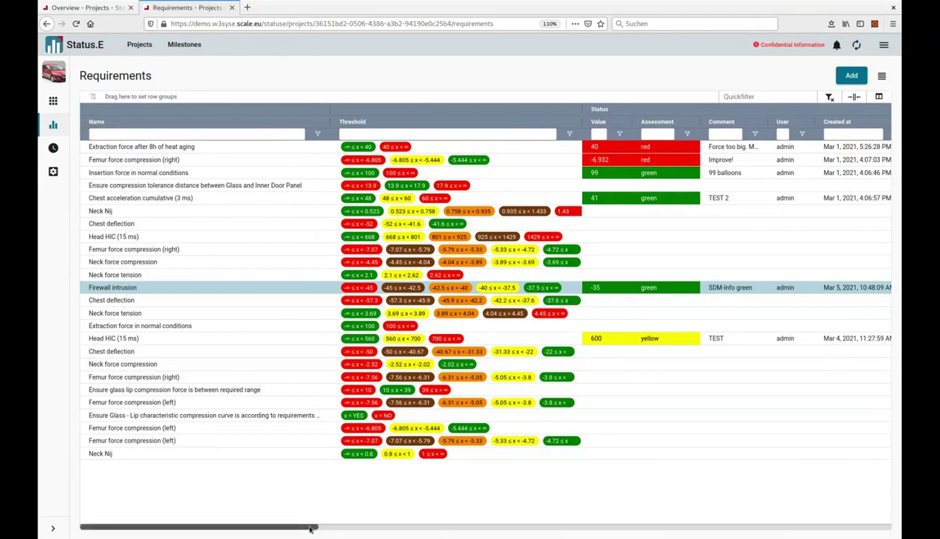
- Group the requirements table by Loadcase
{"action": "left_click_drag", "start_coordinate": [310, 529], "coordinate": [695, 533]}
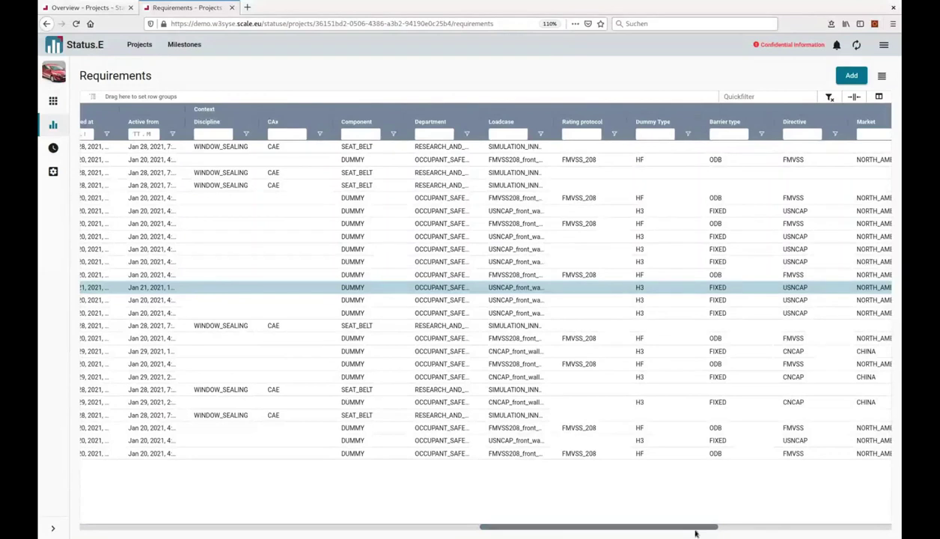
{"action": "left_click", "coordinate": [541, 123]}
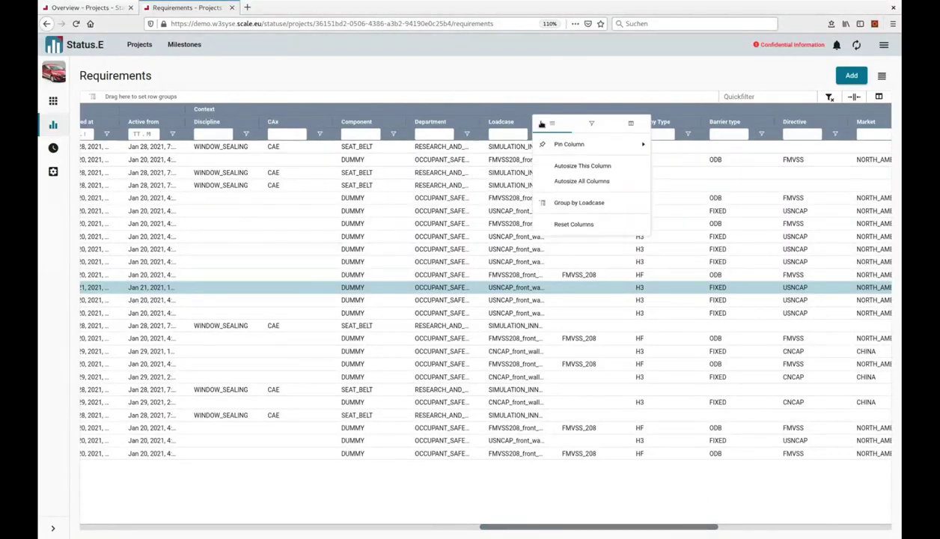
{"action": "left_click", "coordinate": [585, 207]}
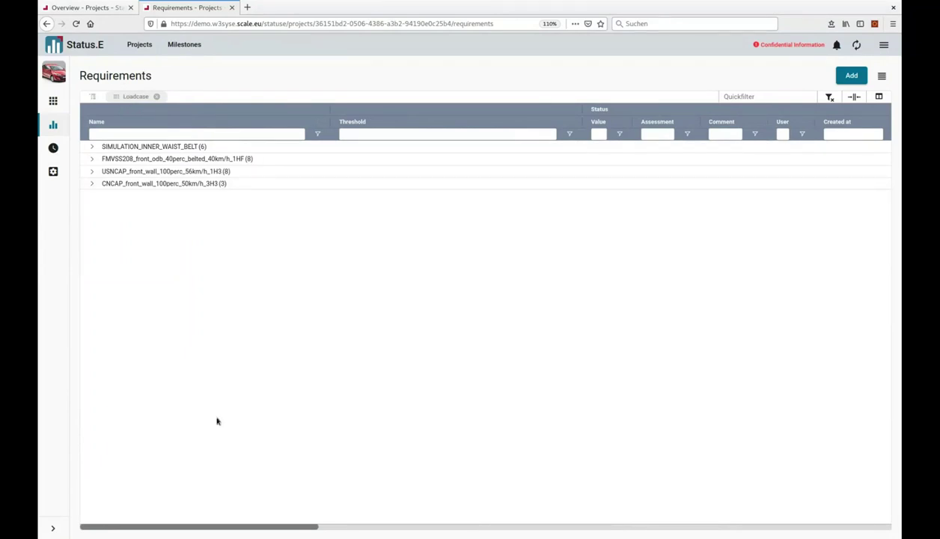
- Add Department and Directive as grouping levels and order the grouping as Department, Directive, Loadcase
{"action": "left_click_drag", "start_coordinate": [252, 529], "coordinate": [683, 535]}
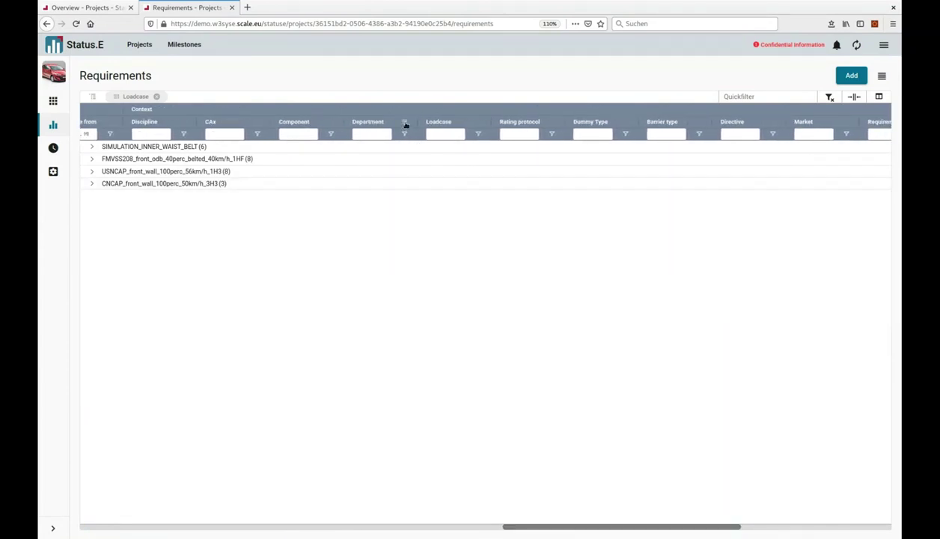
{"action": "left_click", "coordinate": [405, 125]}
{"action": "left_click", "coordinate": [458, 204]}
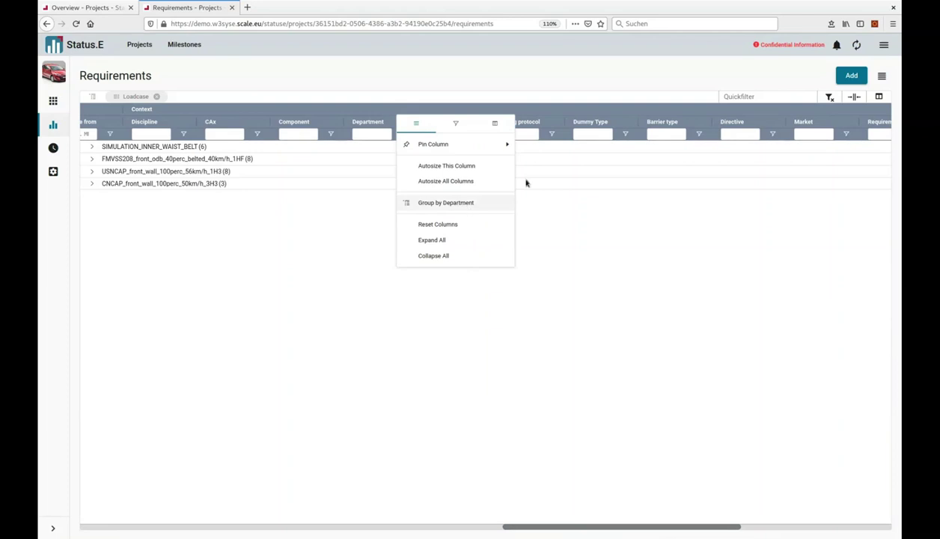
{"action": "left_click", "coordinate": [761, 121]}
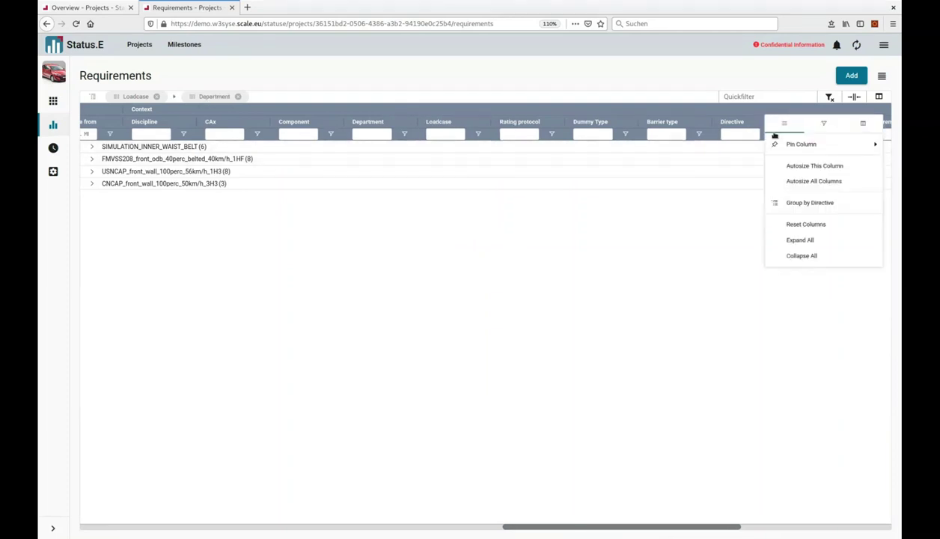
{"action": "left_click", "coordinate": [795, 204]}
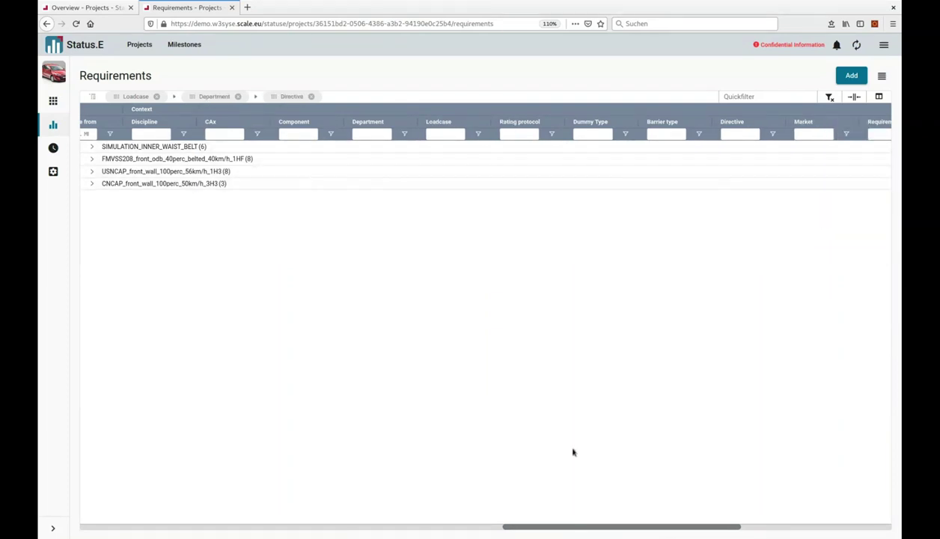
{"action": "left_click_drag", "start_coordinate": [186, 95], "coordinate": [127, 96]}
{"action": "left_click_drag", "start_coordinate": [268, 96], "coordinate": [198, 92]}
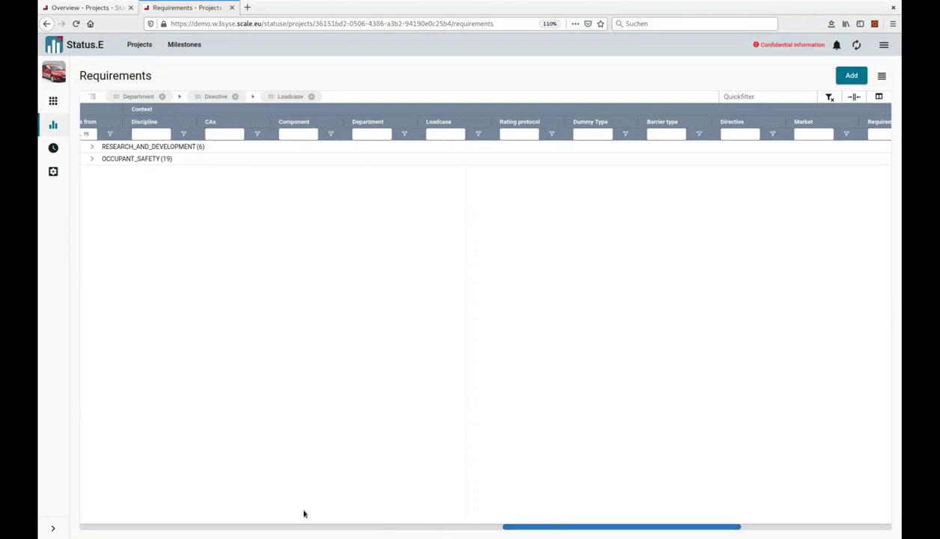
- Expand the OCCUPANT_SAFETY group down to the requirements of the FMVSS loadcase FMVSS208_front_odb_40perc_belted_40km/h_1HF
{"action": "left_click_drag", "start_coordinate": [536, 530], "coordinate": [100, 462]}
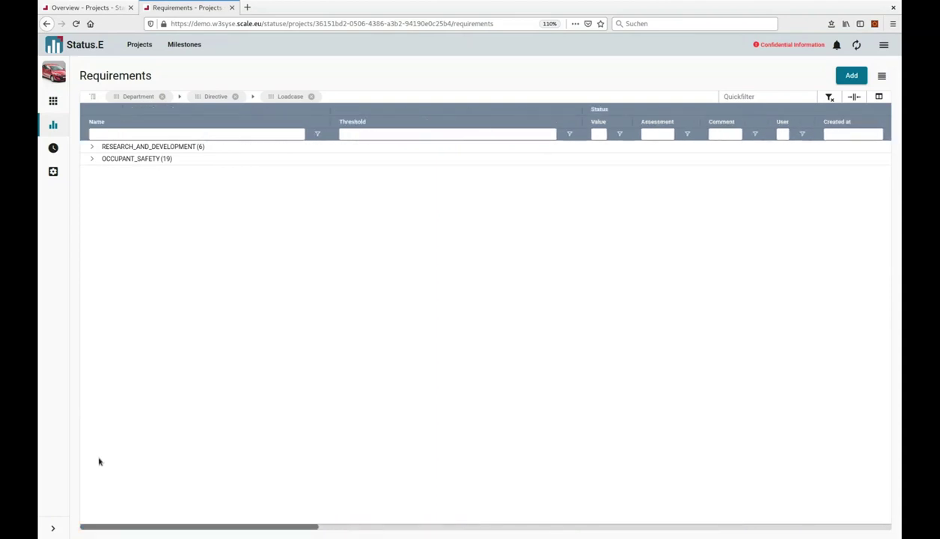
{"action": "left_click", "coordinate": [92, 160]}
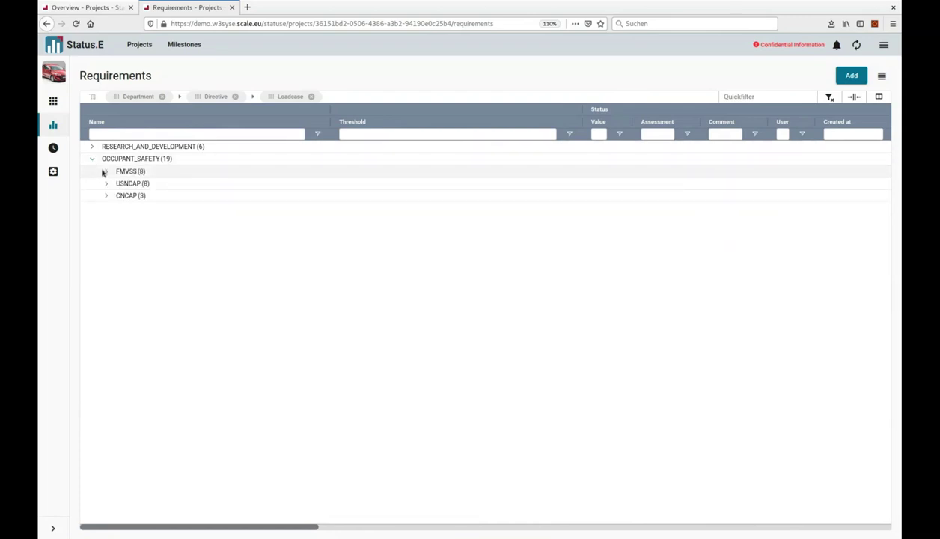
{"action": "left_click", "coordinate": [104, 172]}
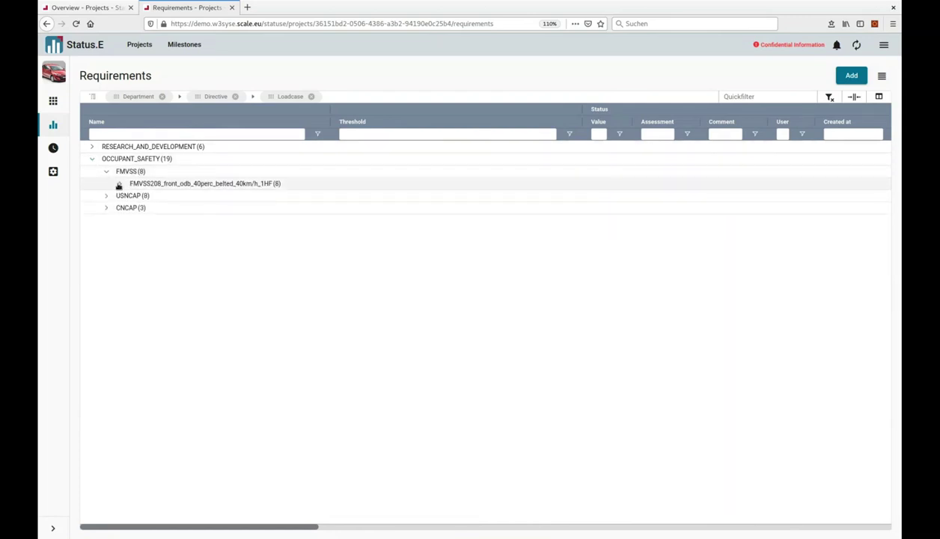
{"action": "left_click", "coordinate": [118, 185]}
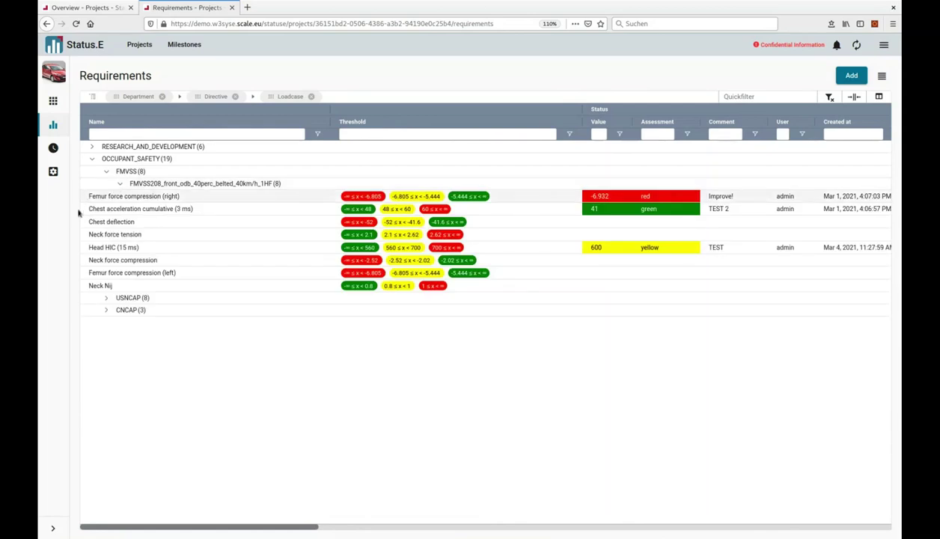